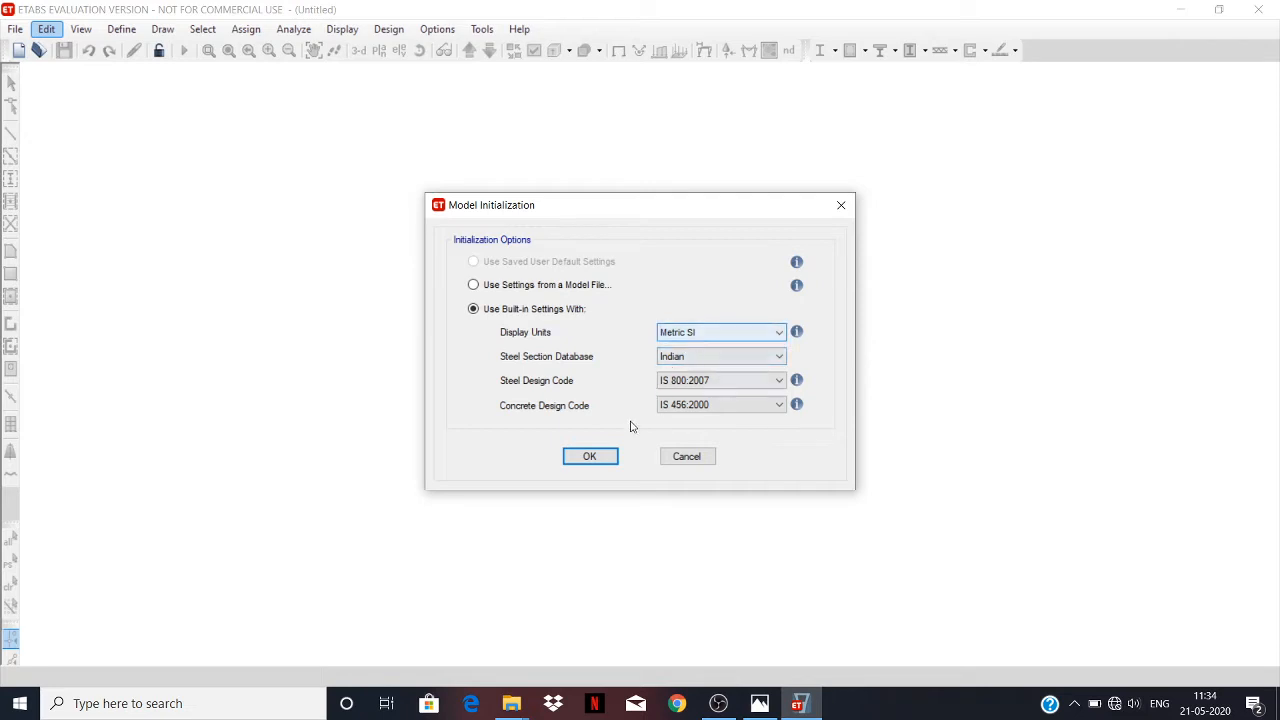
pyautogui.click(590, 456)
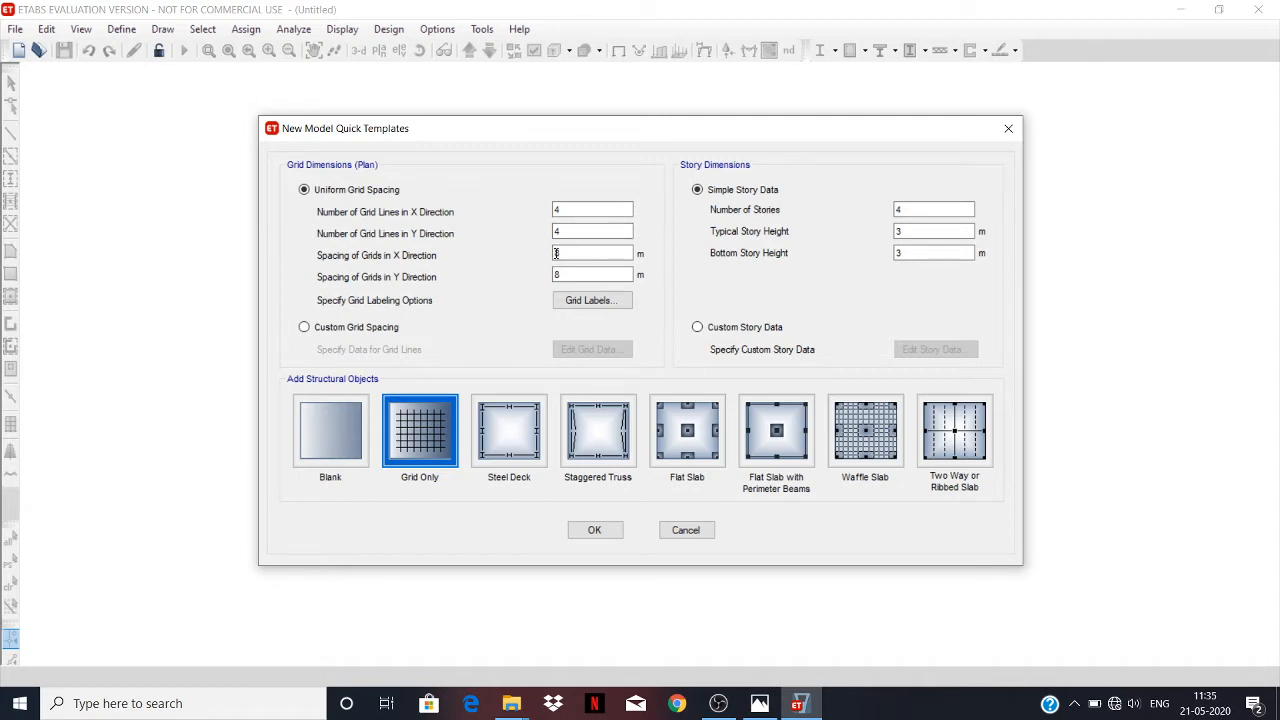
pyautogui.click(760, 703)
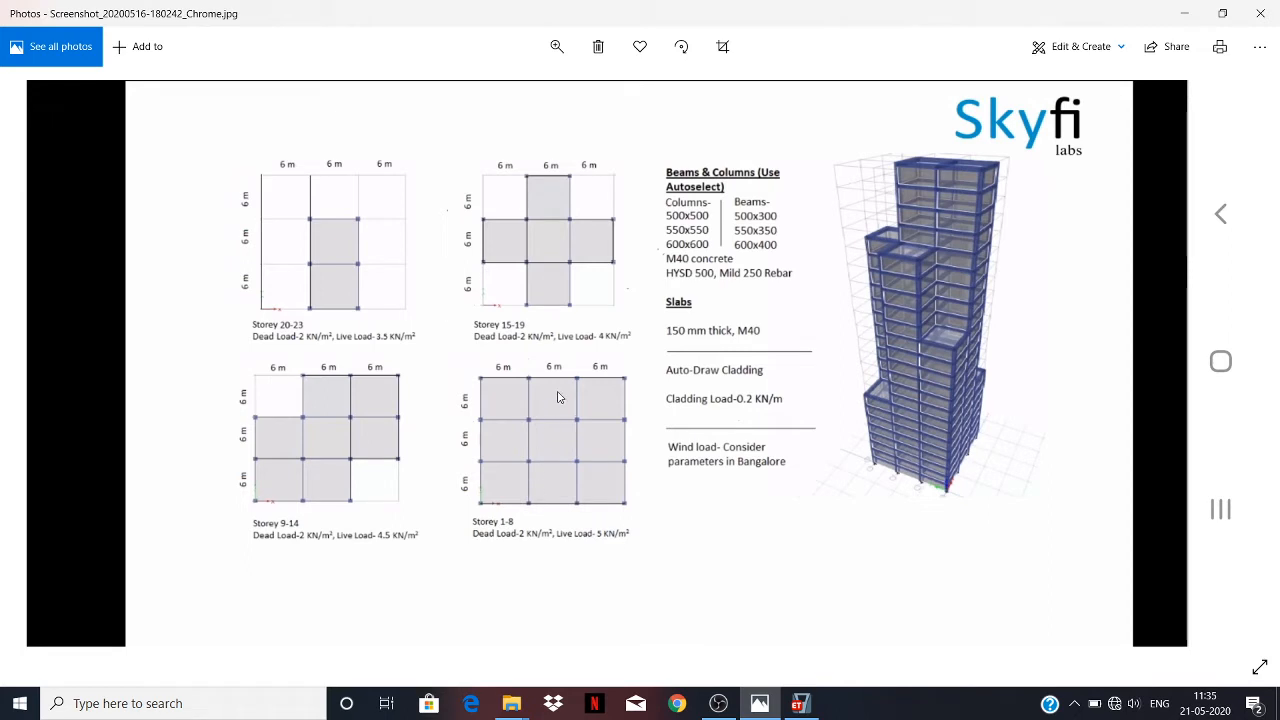
pyautogui.click(798, 703)
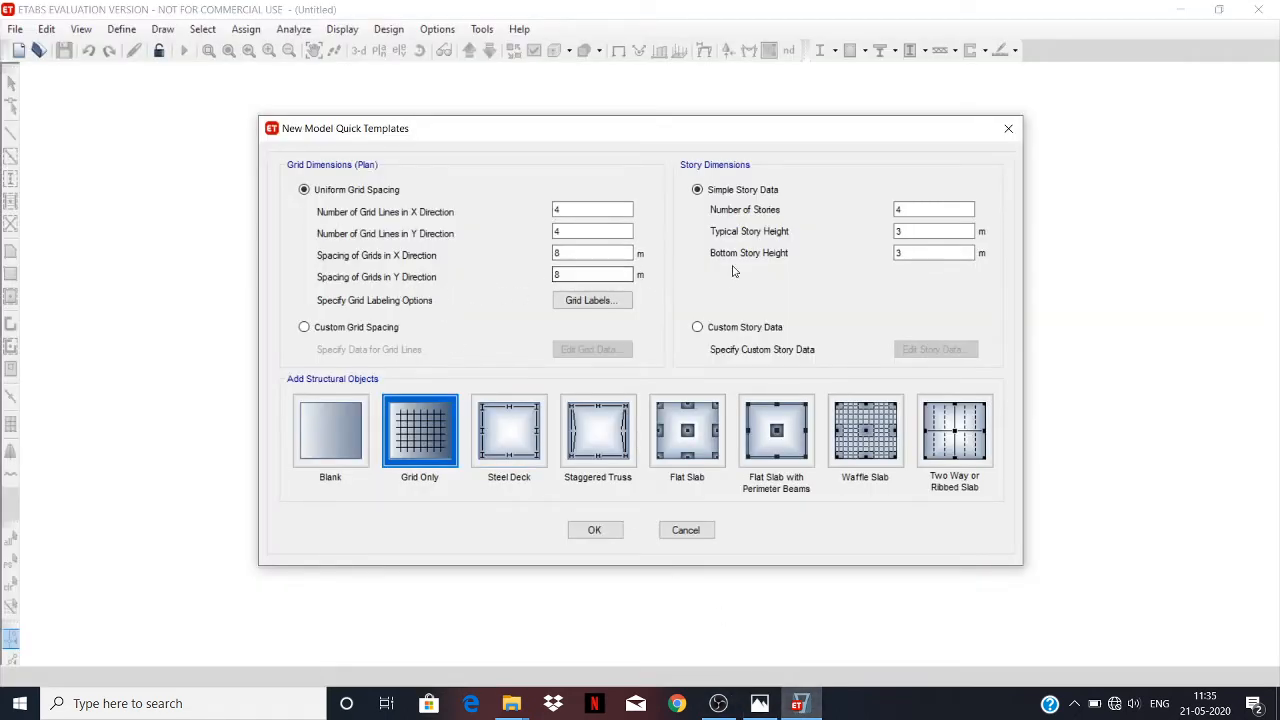
pyautogui.click(901, 210)
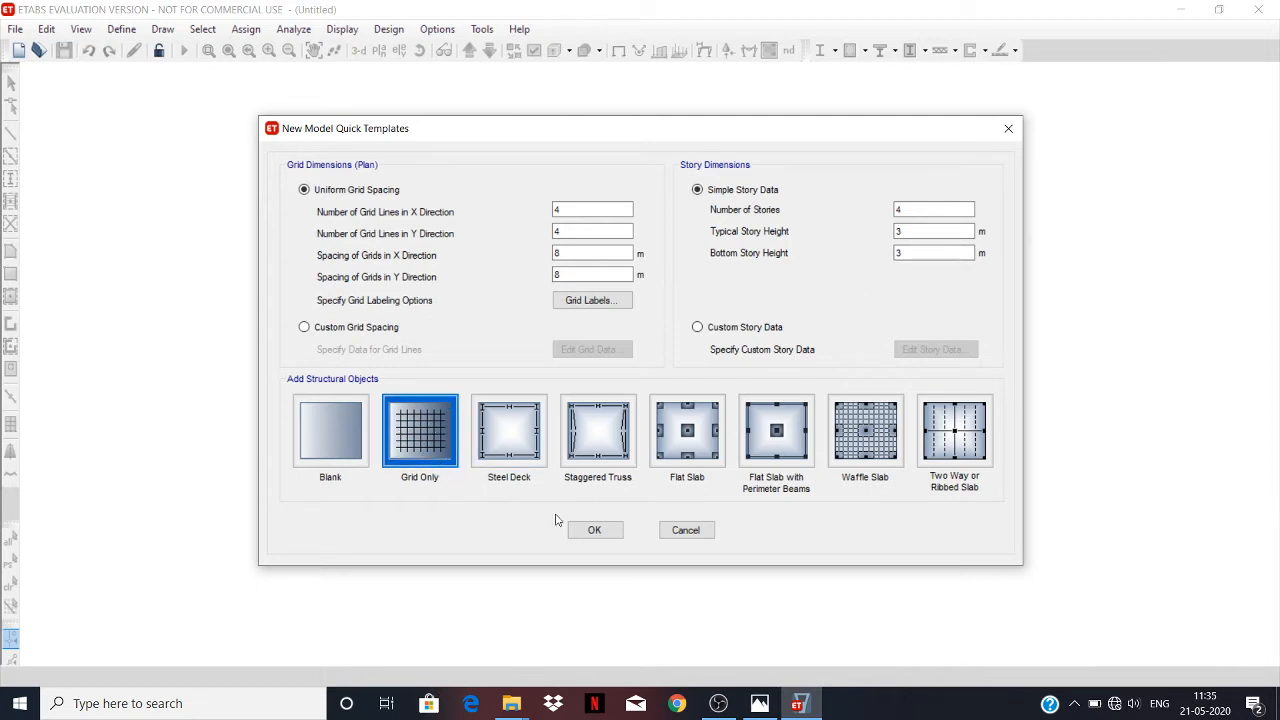
pyautogui.click(688, 531)
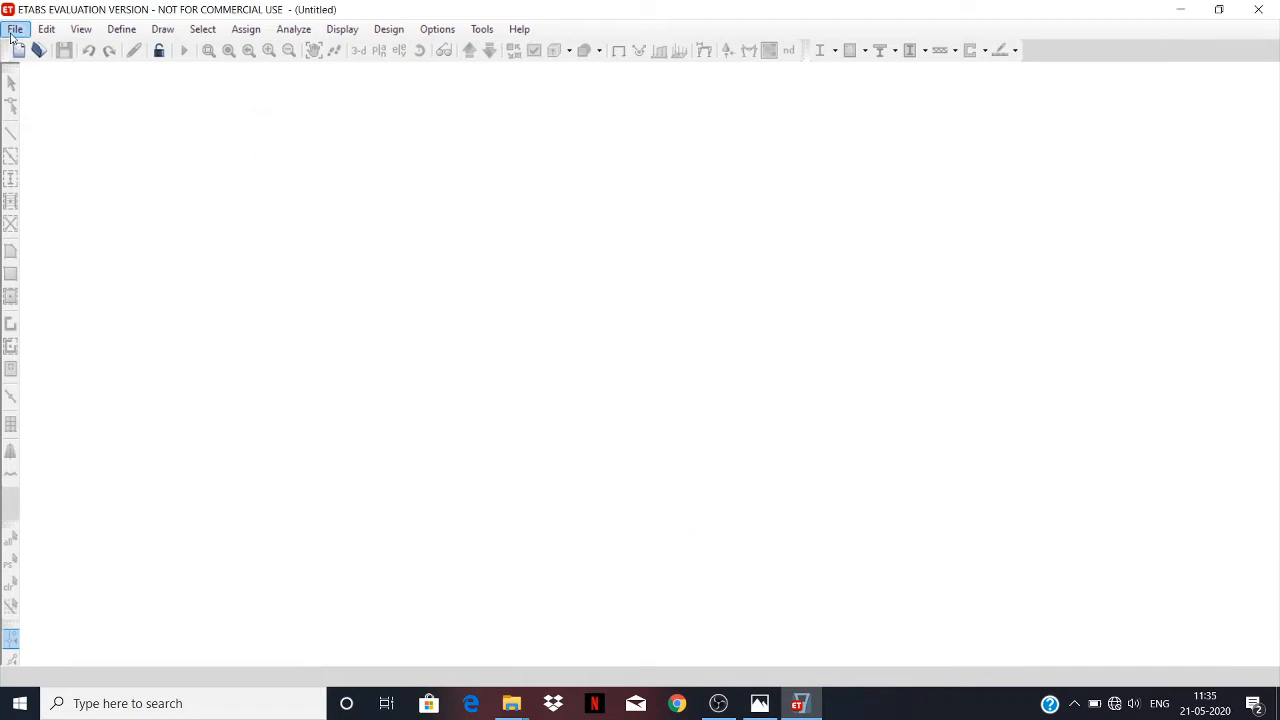
# Open the existing model file "final poject" from the ETABs files folder and dismiss the evaluation notice.
pyautogui.click(14, 30)
pyautogui.click(60, 70)
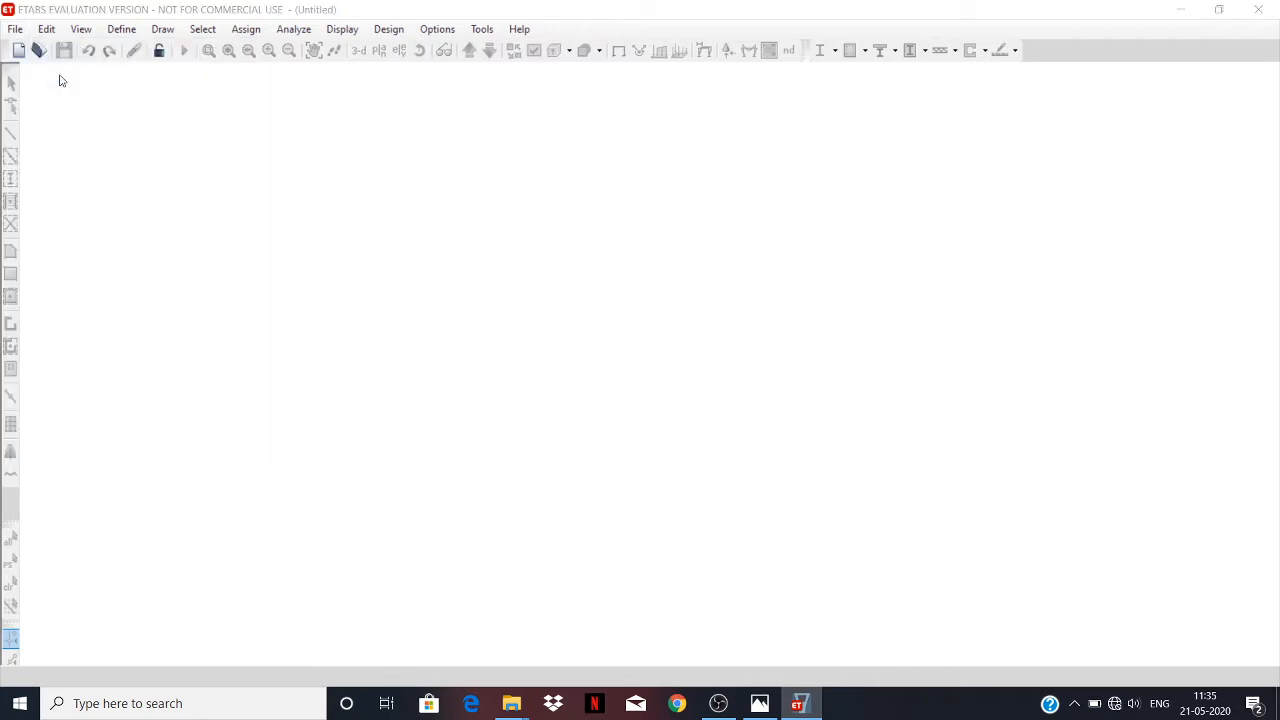
pyautogui.click(230, 176)
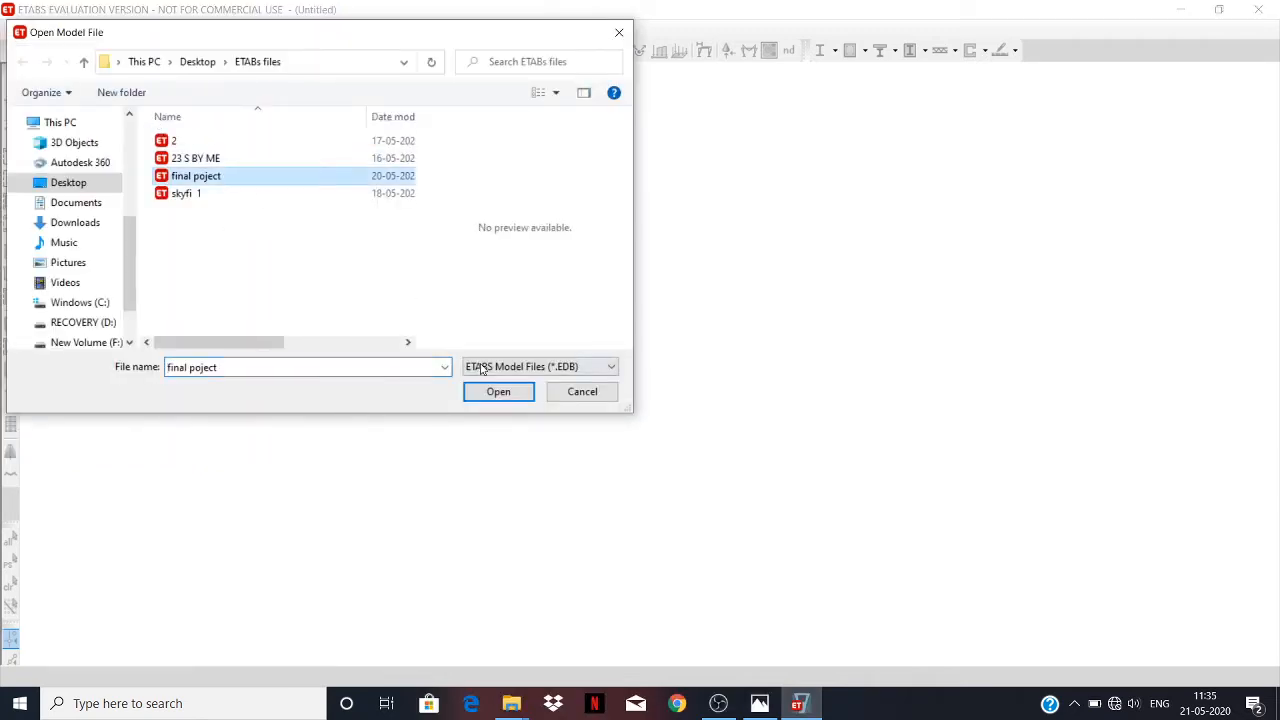
pyautogui.click(497, 392)
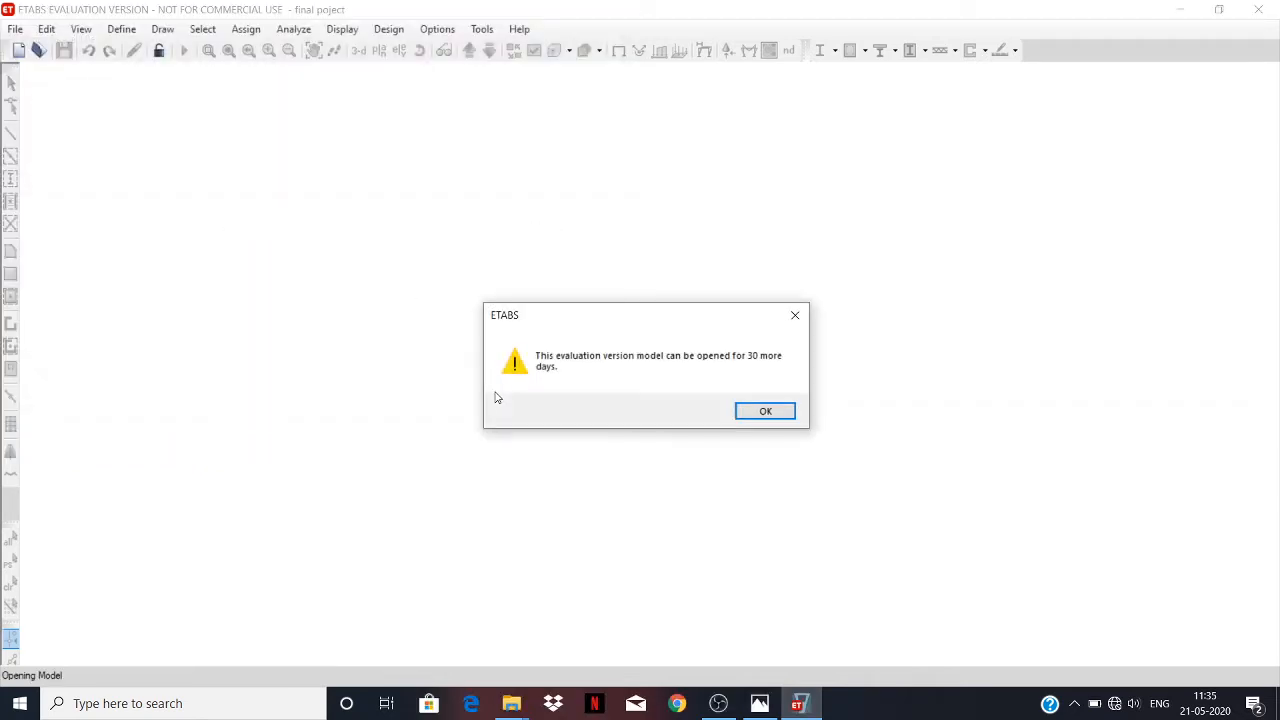
pyautogui.click(778, 410)
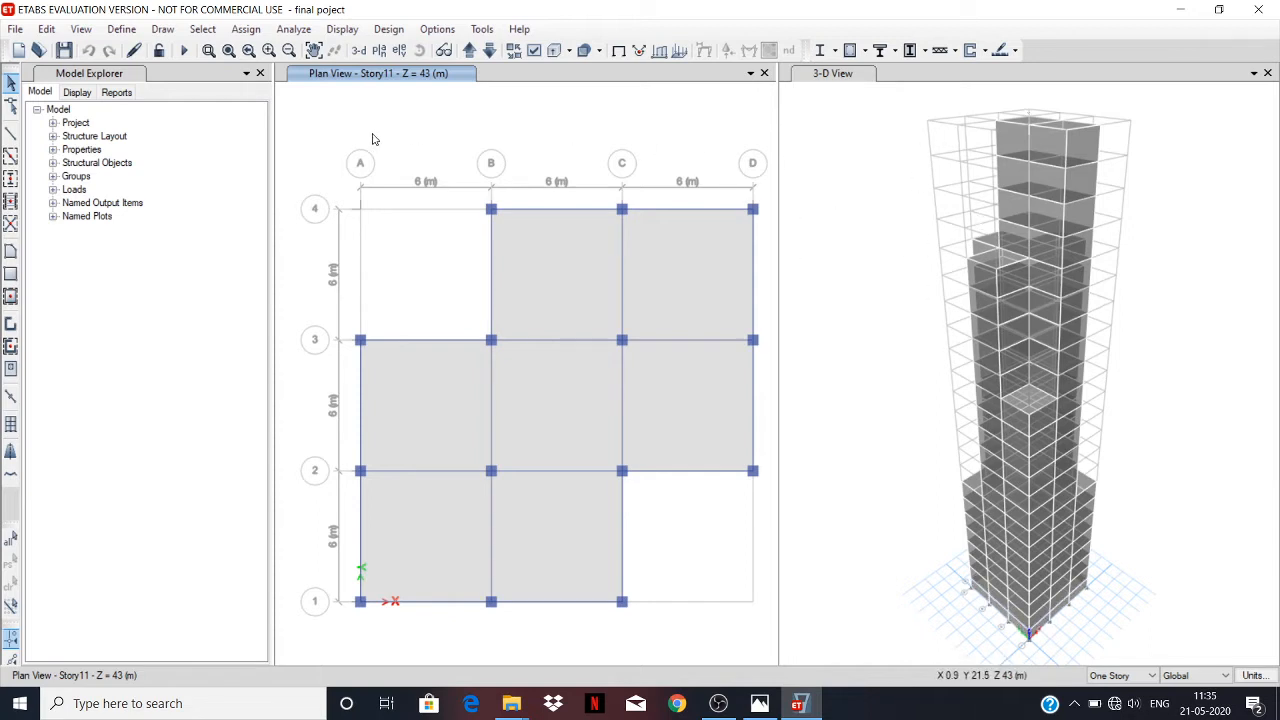
# Compare the model's defined materials with the material requirements on the project reference image in Photos, leaving the definitions as they are.
pyautogui.click(124, 33)
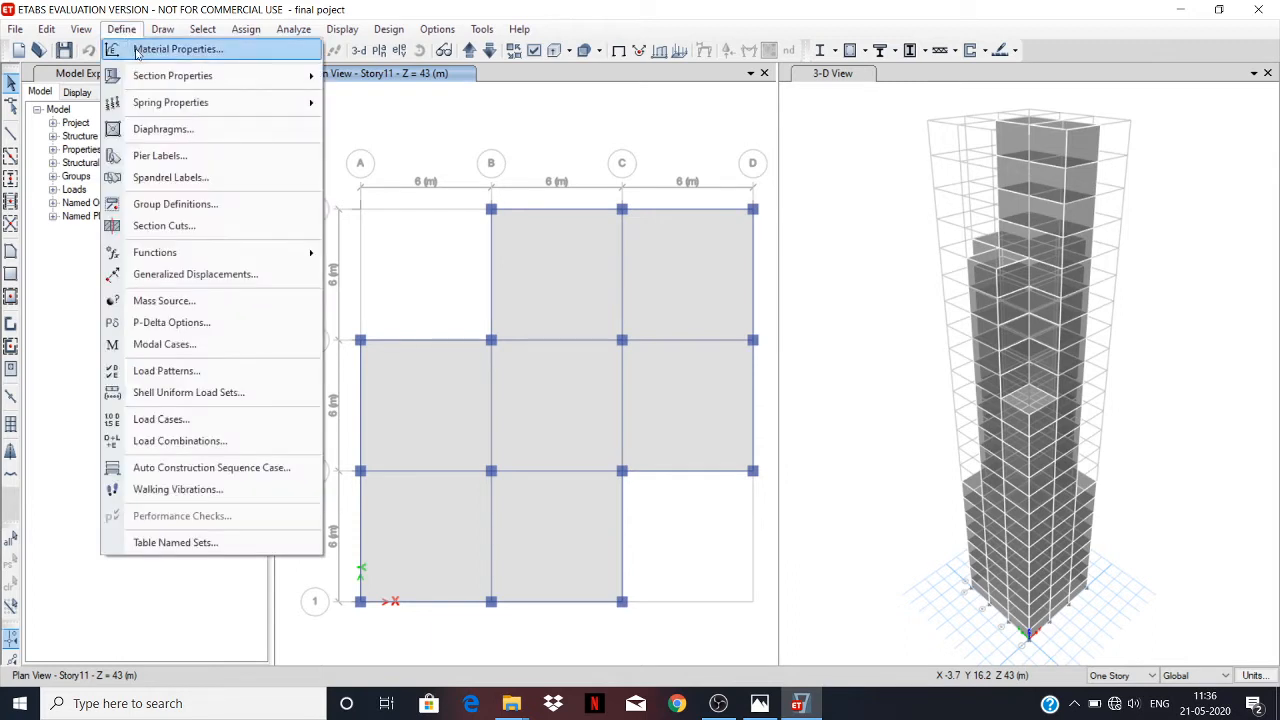
pyautogui.click(229, 53)
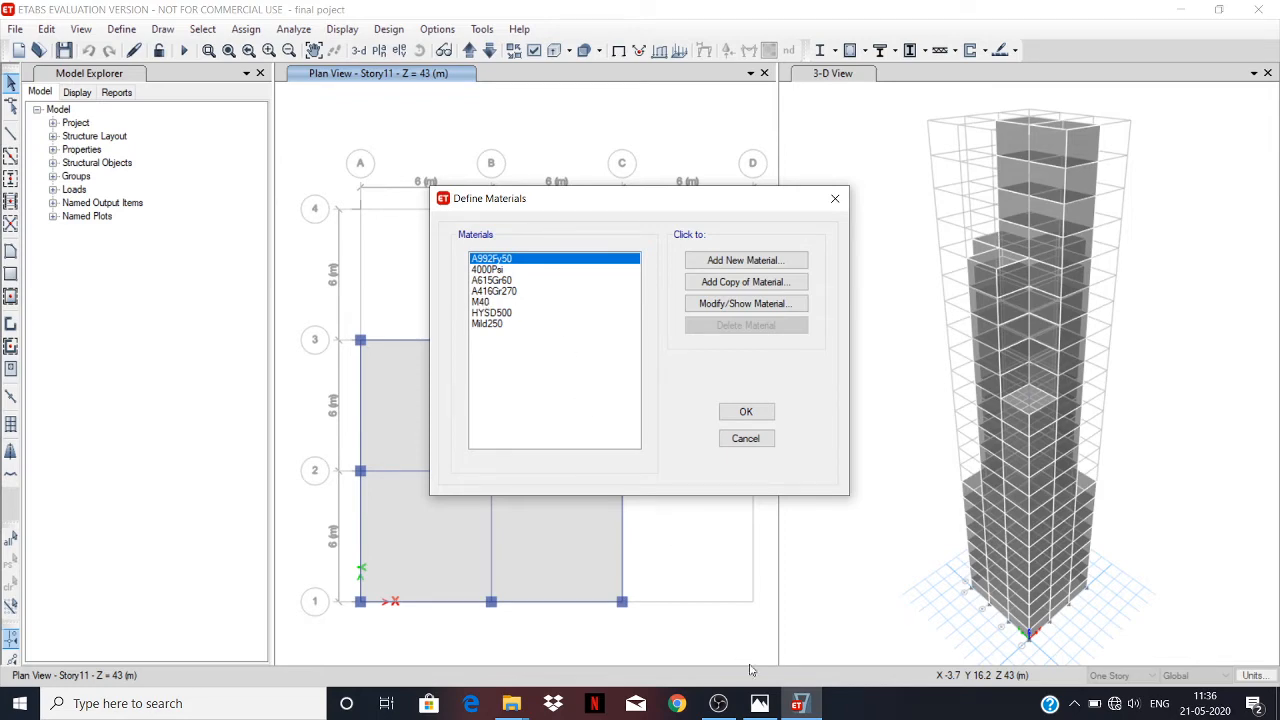
pyautogui.click(759, 703)
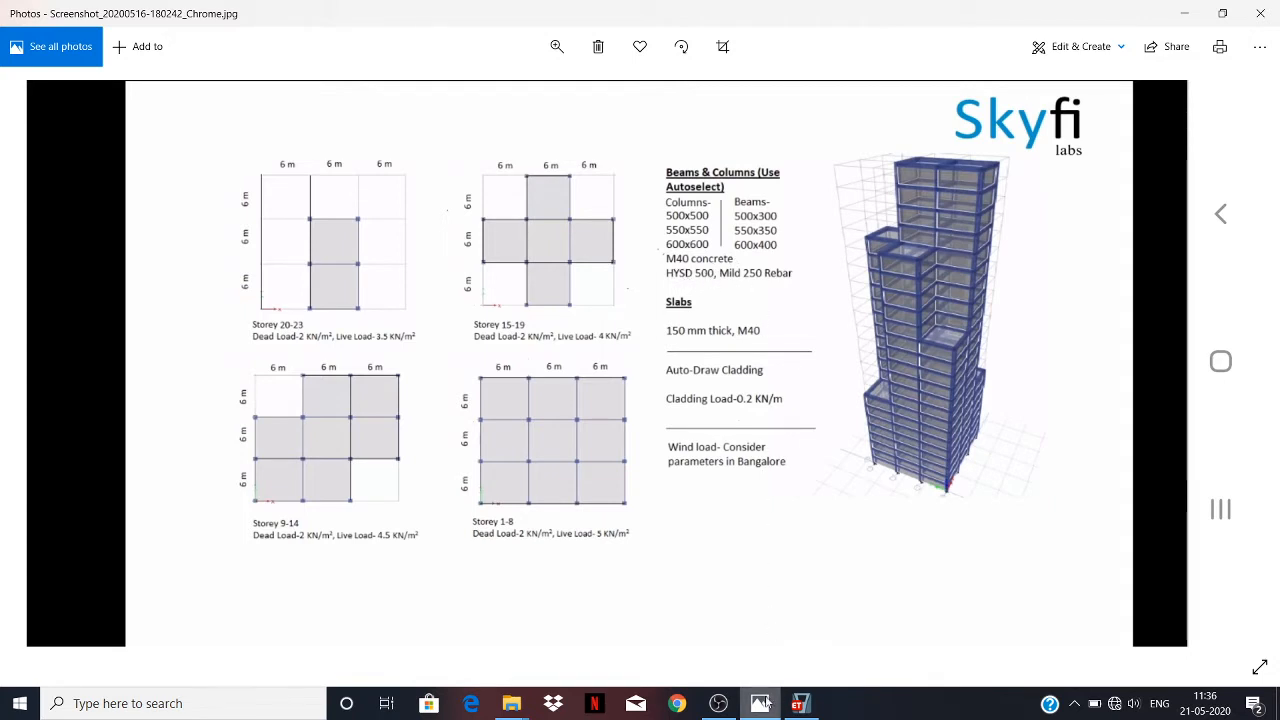
pyautogui.click(799, 704)
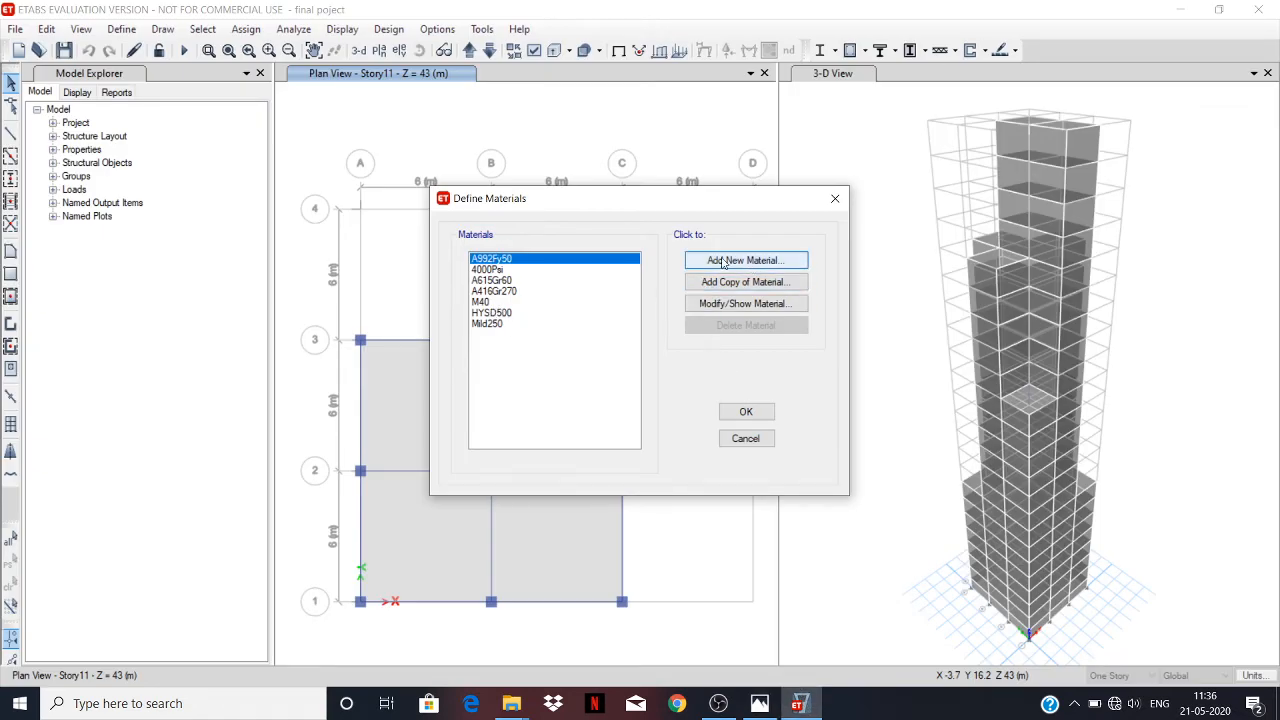
pyautogui.click(745, 438)
# Examine the frame section properties defined for the beams and columns, including the autoselect lists.
pyautogui.click(121, 29)
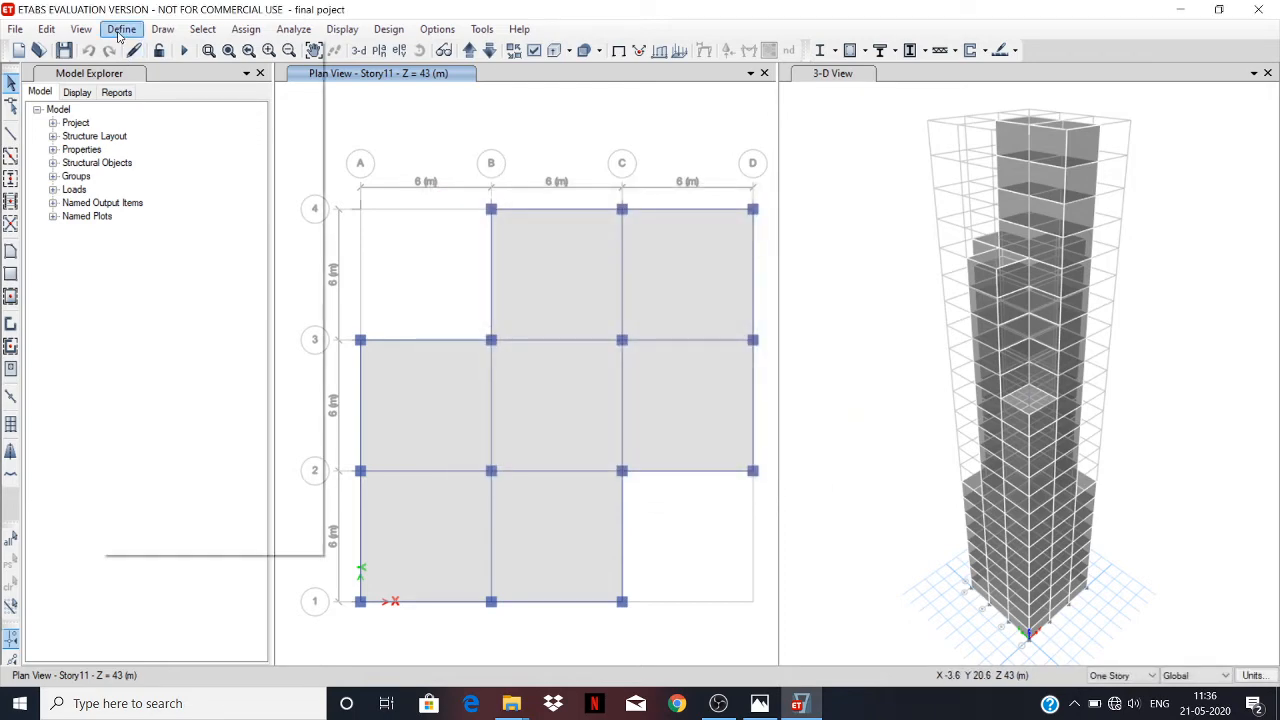
pyautogui.moveTo(172, 77)
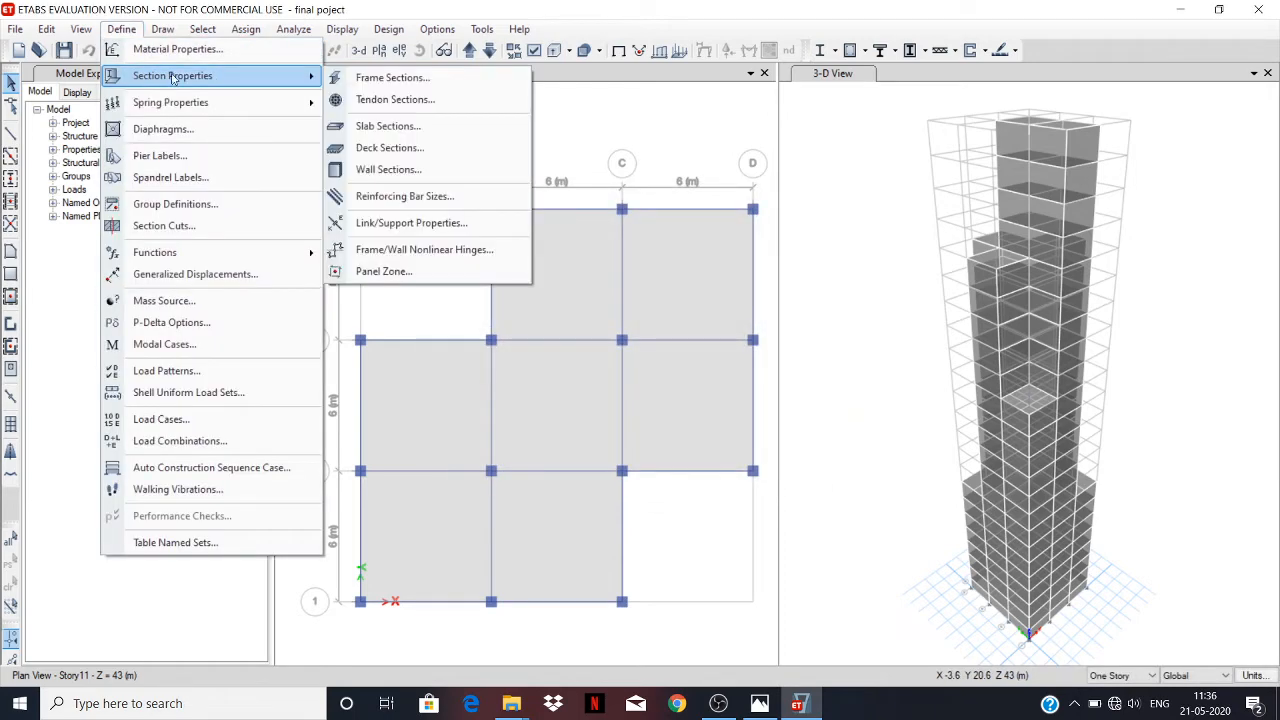
pyautogui.click(389, 80)
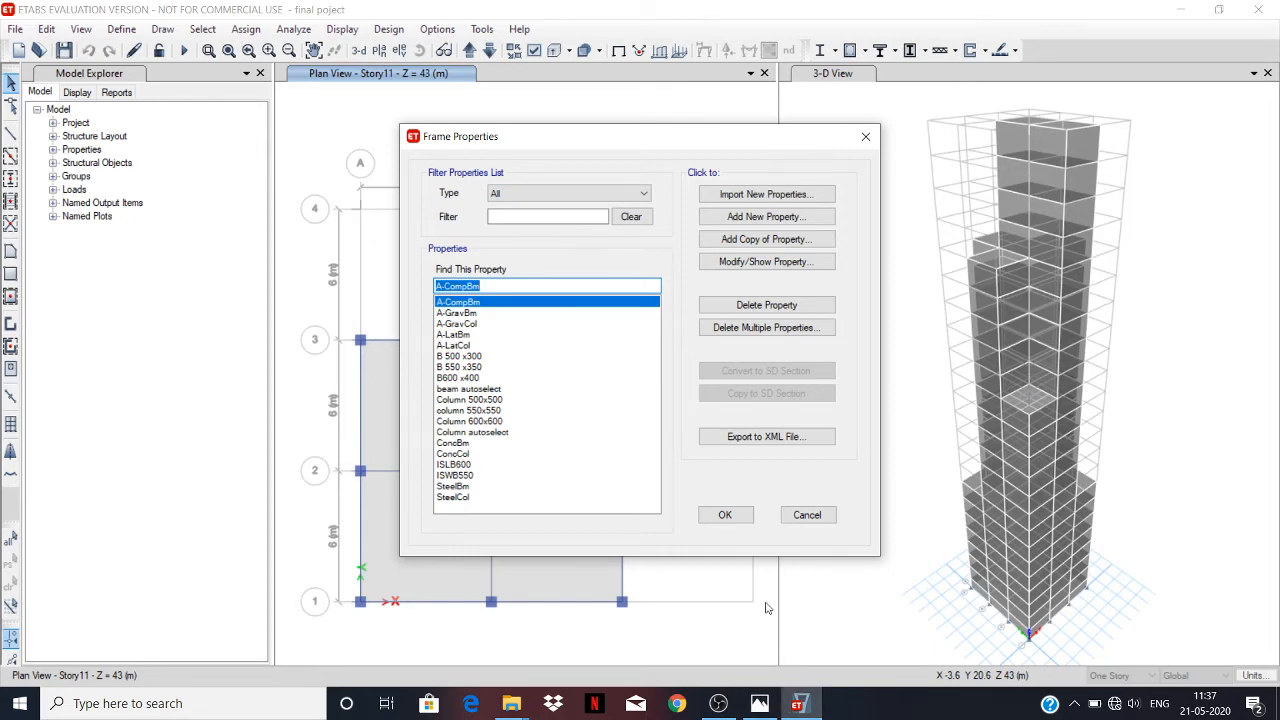
pyautogui.click(808, 516)
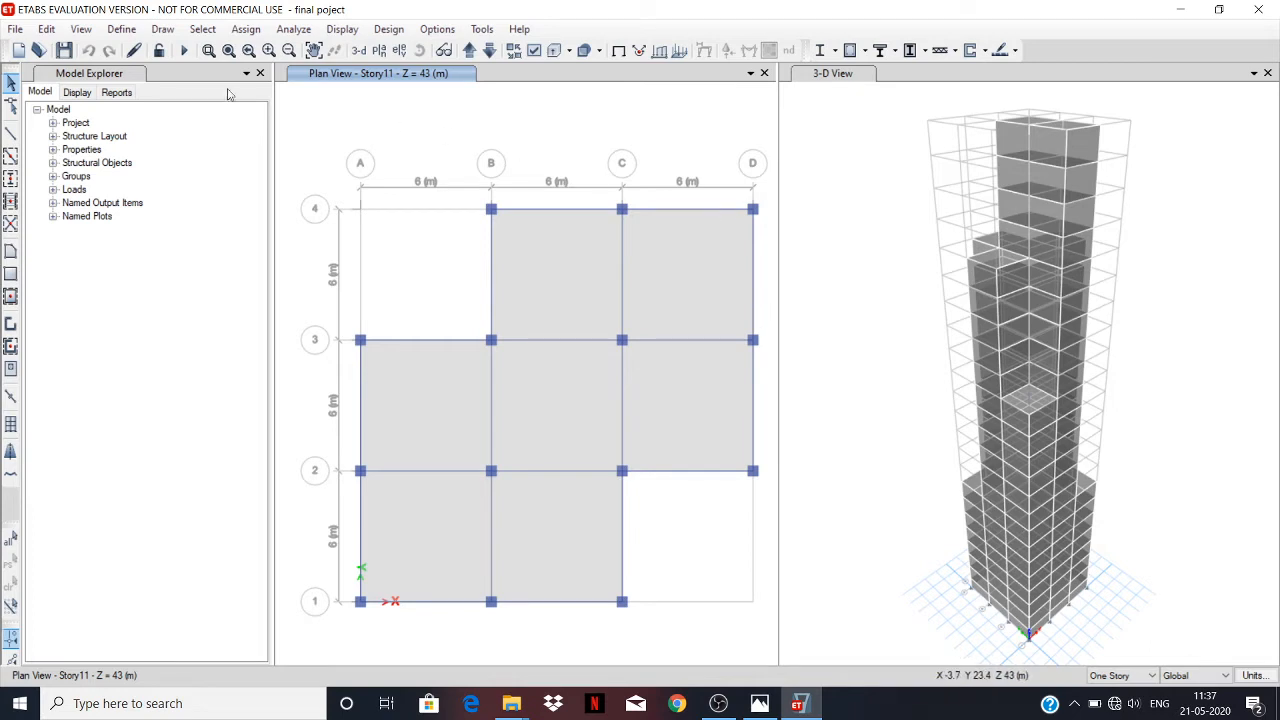
# Examine the slab section properties defined in the model.
pyautogui.click(121, 29)
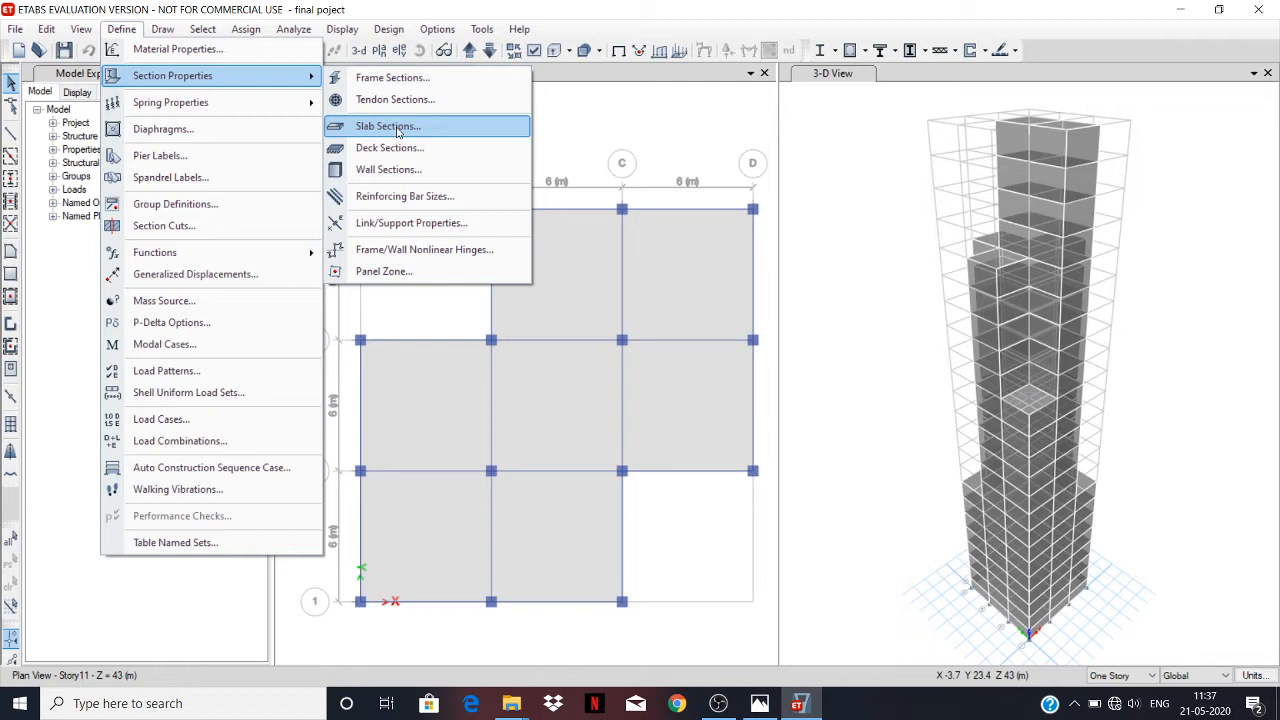
pyautogui.click(390, 126)
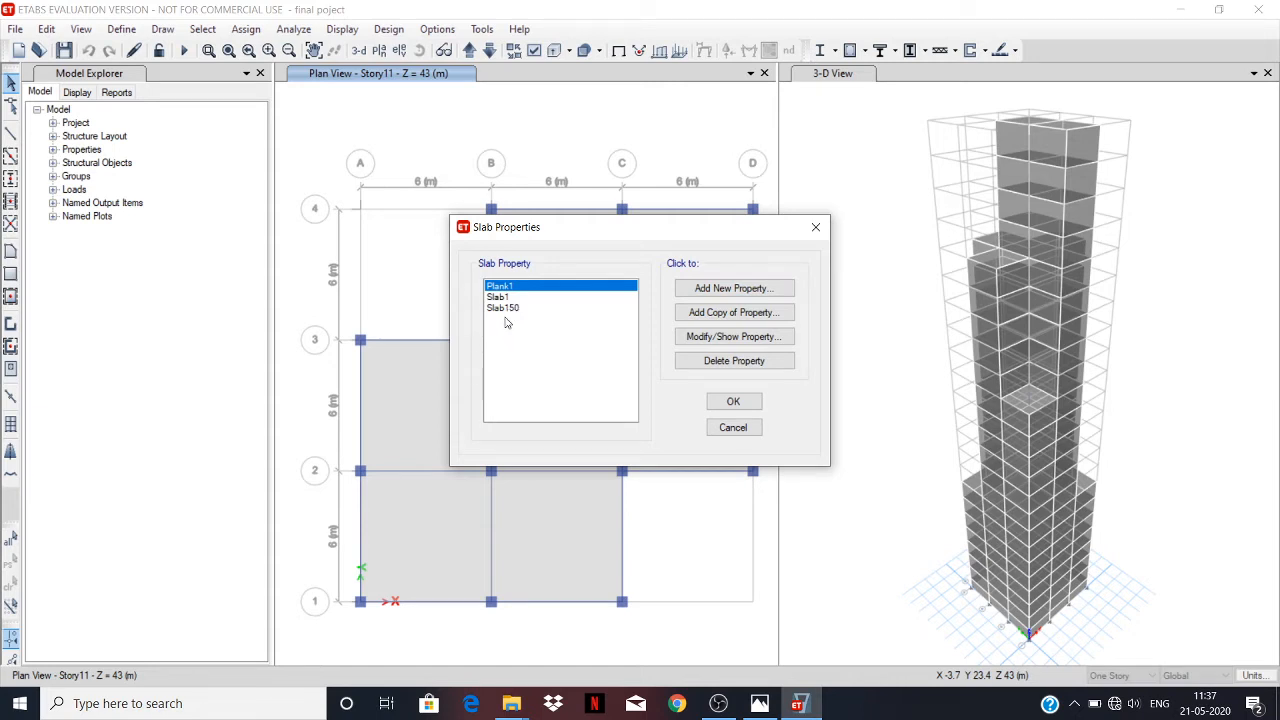
pyautogui.click(733, 401)
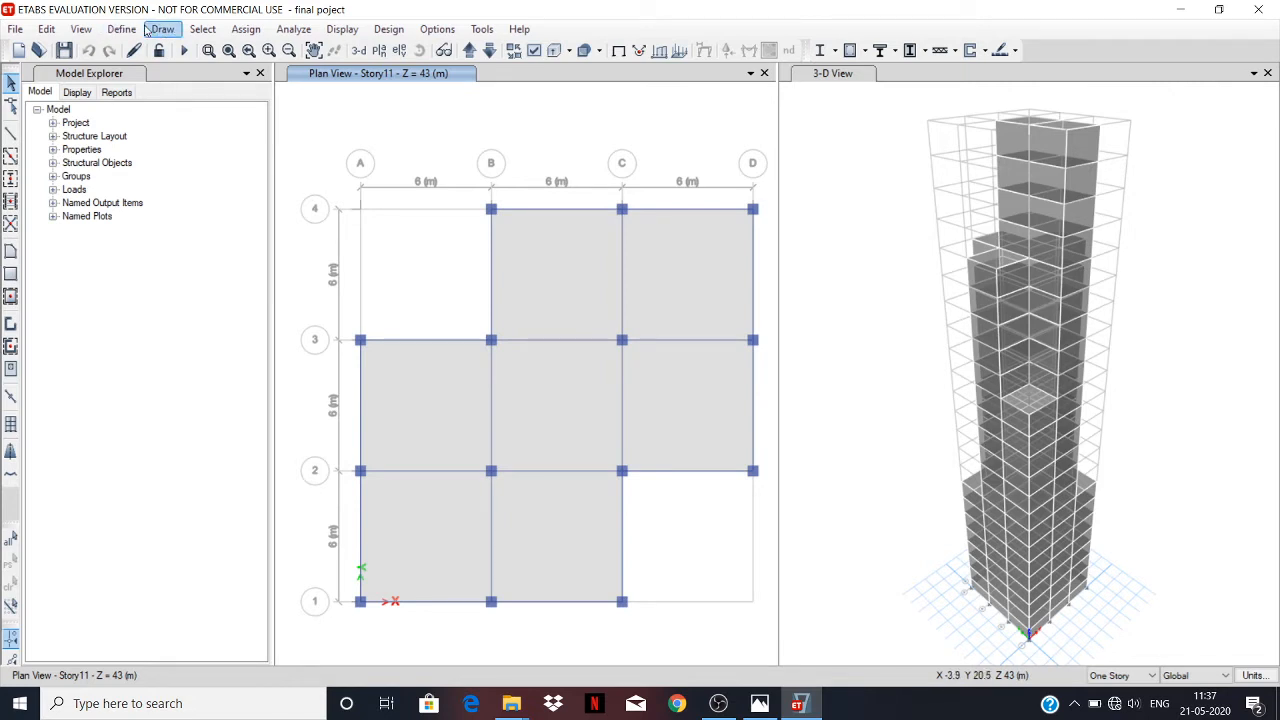
# Examine the dead, live and wind load patterns defined in the model.
pyautogui.click(120, 30)
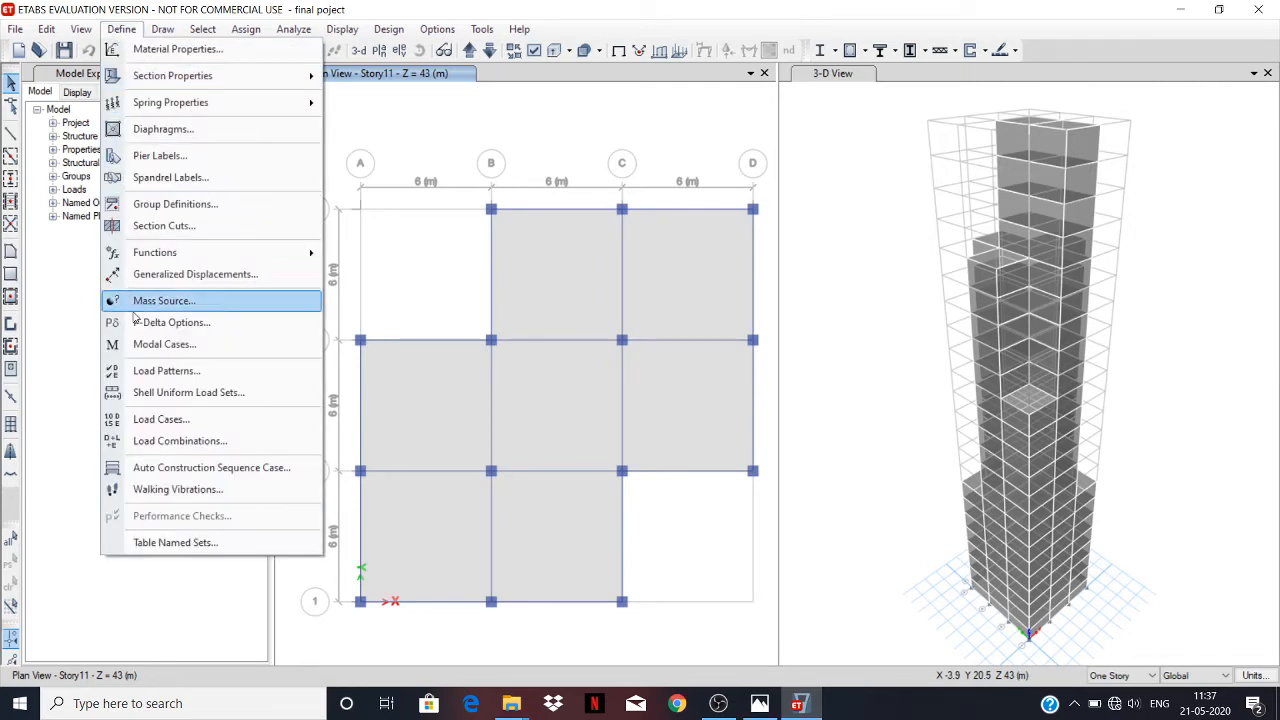
pyautogui.click(145, 376)
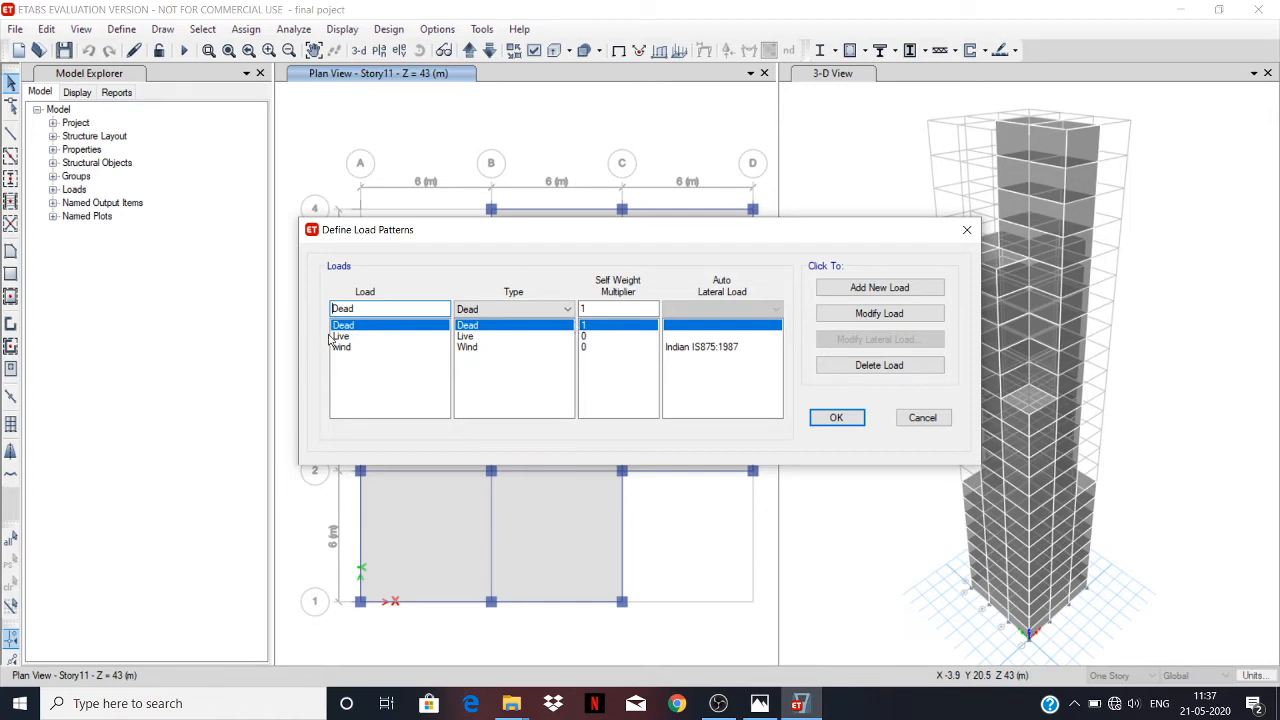
pyautogui.click(924, 418)
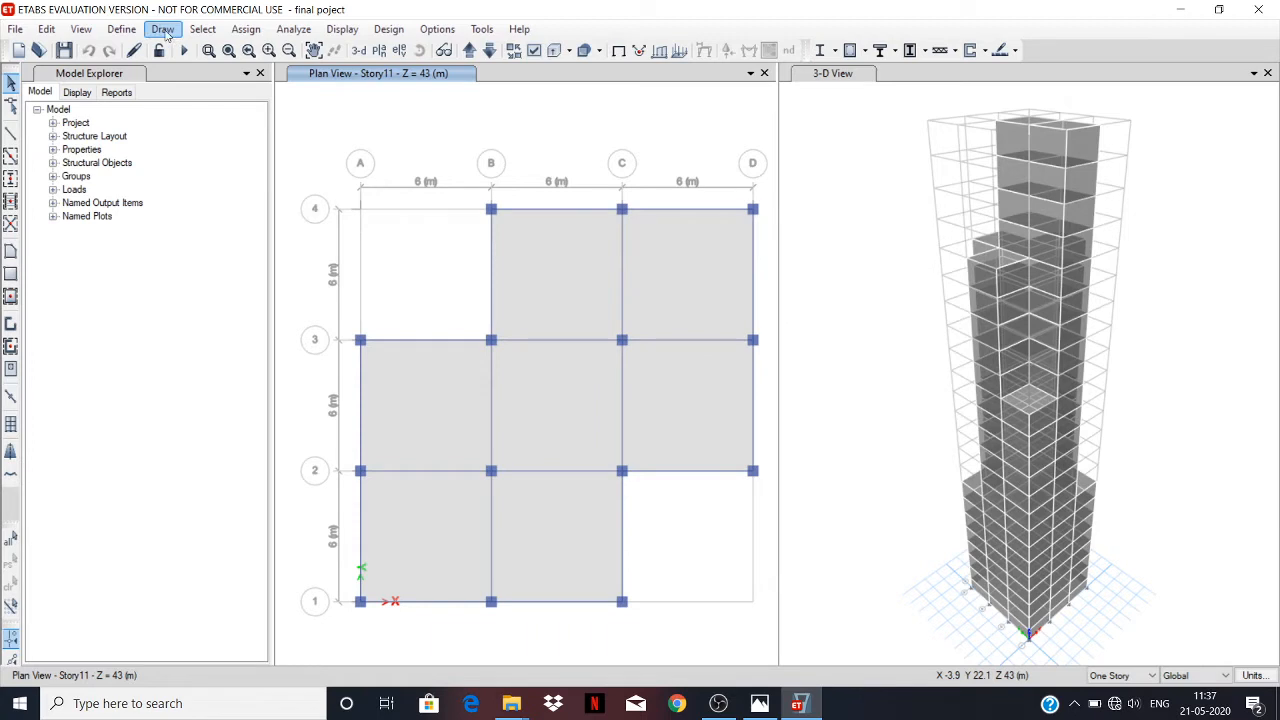
# Start the Quick Draw Columns tool and set its section property to Column autoselect.
pyautogui.click(163, 30)
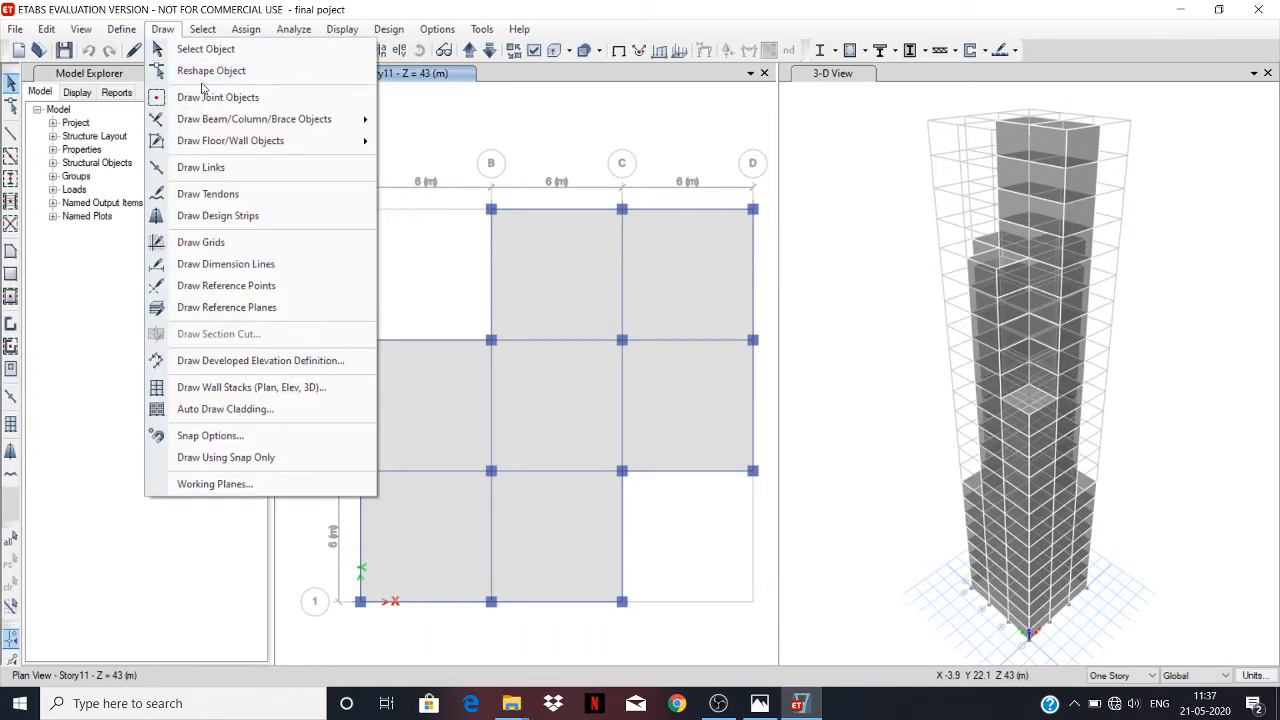
pyautogui.moveTo(226, 124)
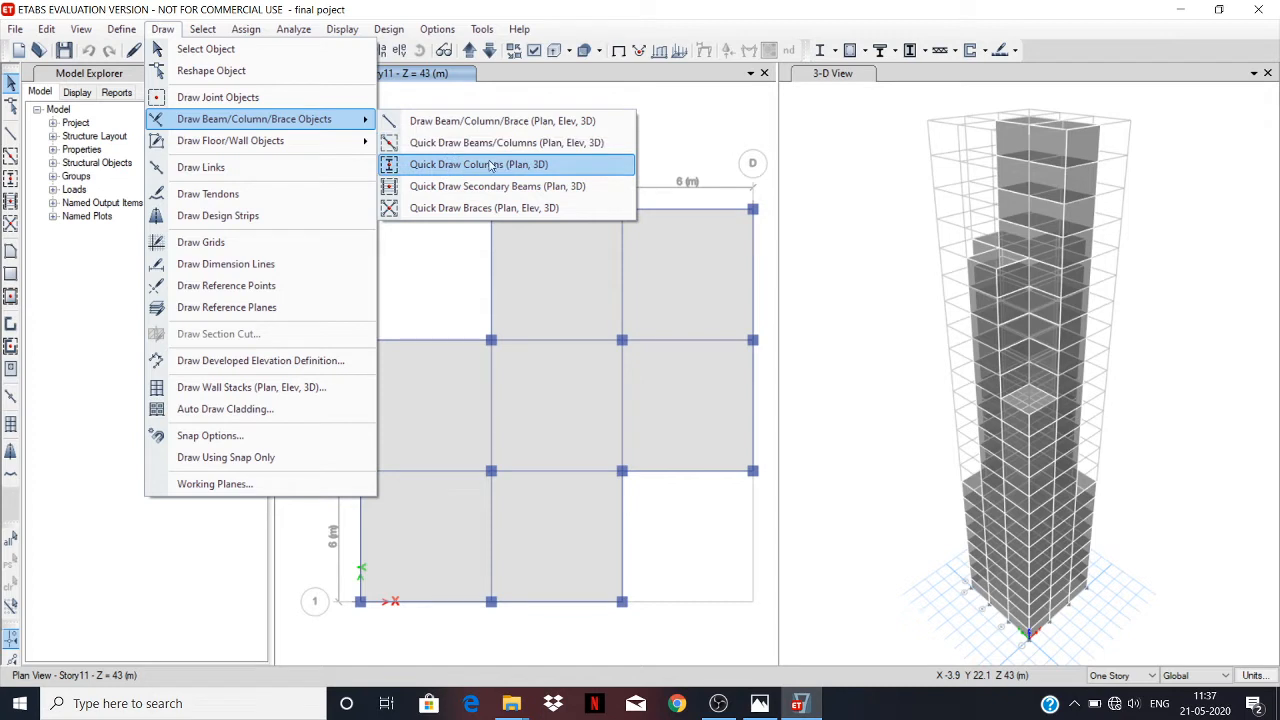
pyautogui.click(555, 163)
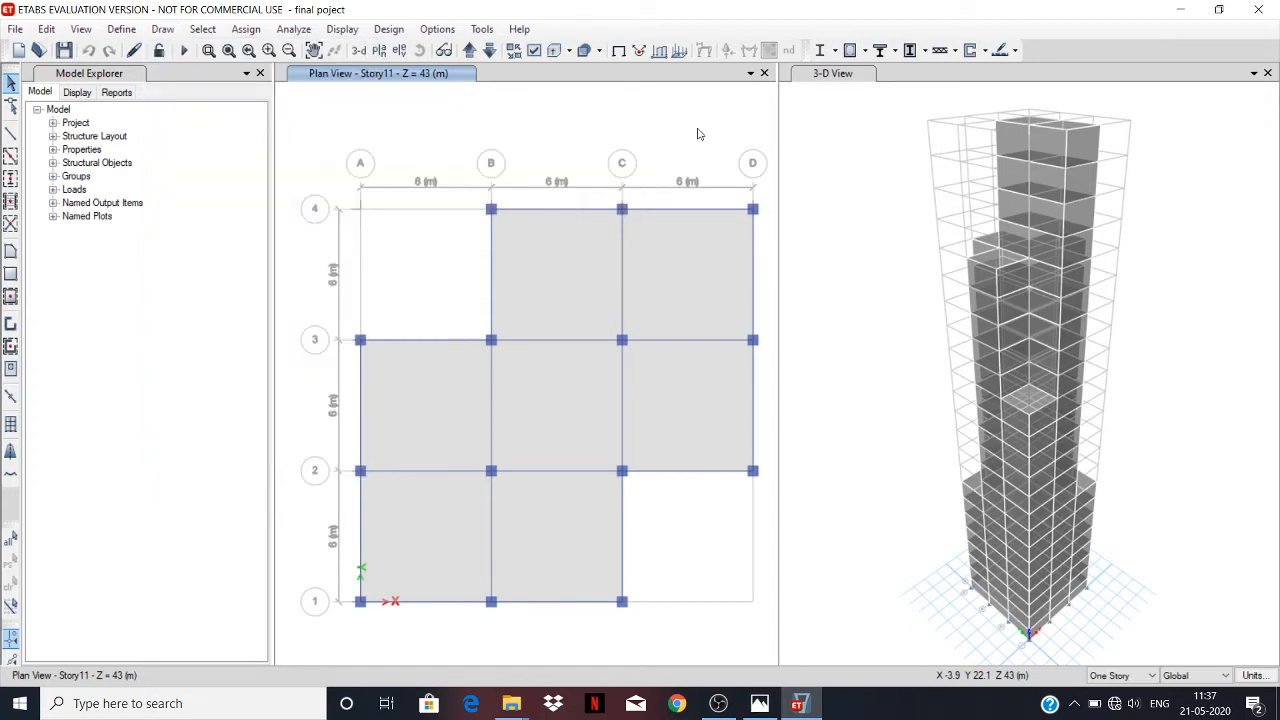
pyautogui.click(11, 178)
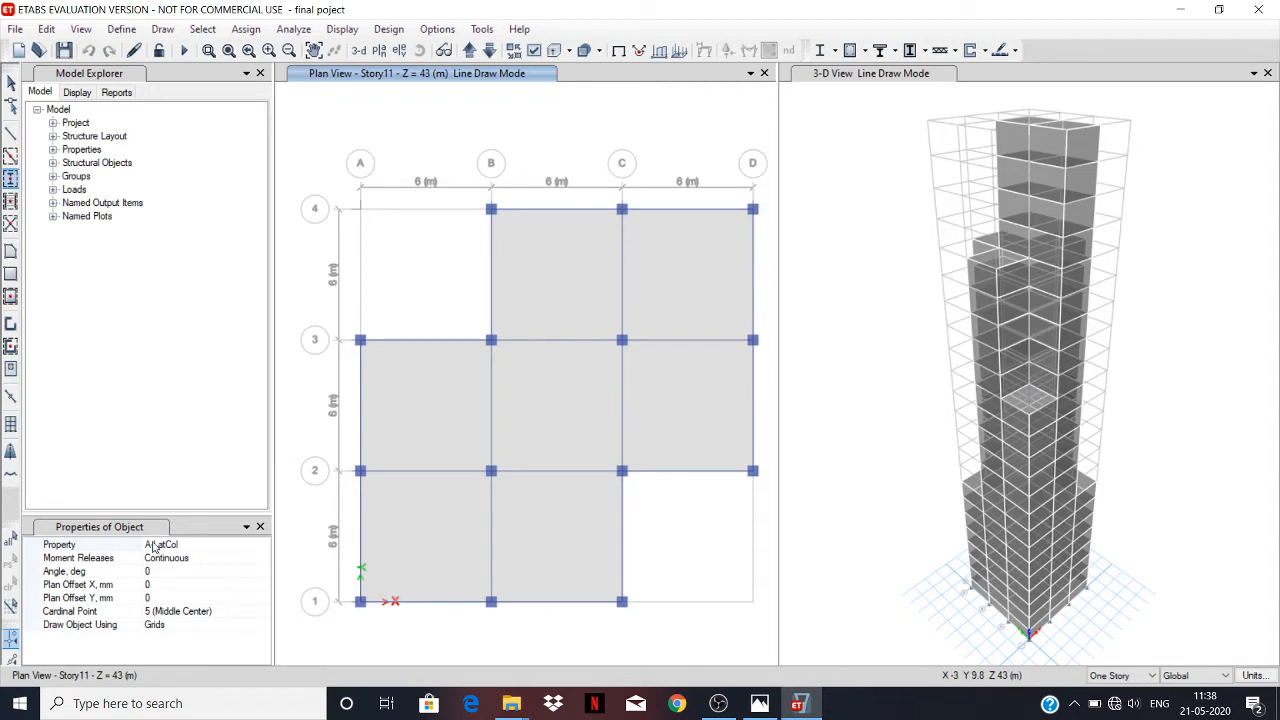
pyautogui.click(241, 545)
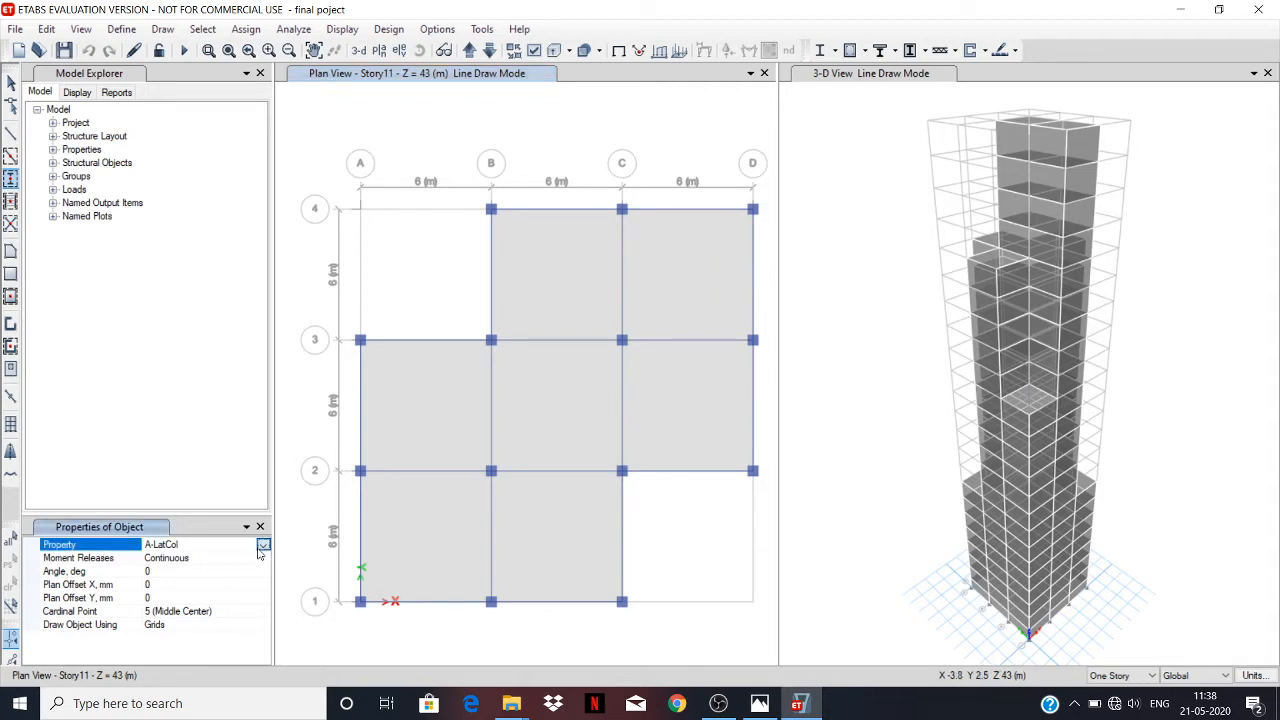
pyautogui.click(262, 546)
pyautogui.click(264, 625)
pyautogui.click(266, 624)
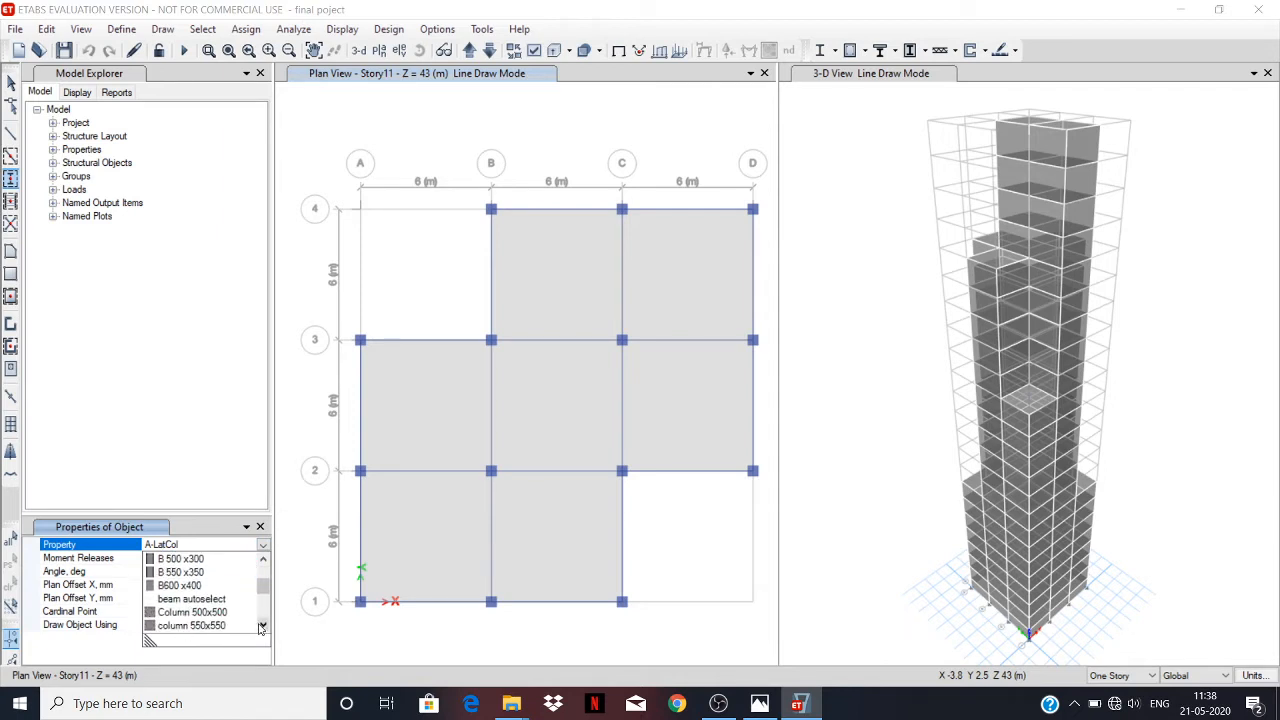
pyautogui.click(264, 625)
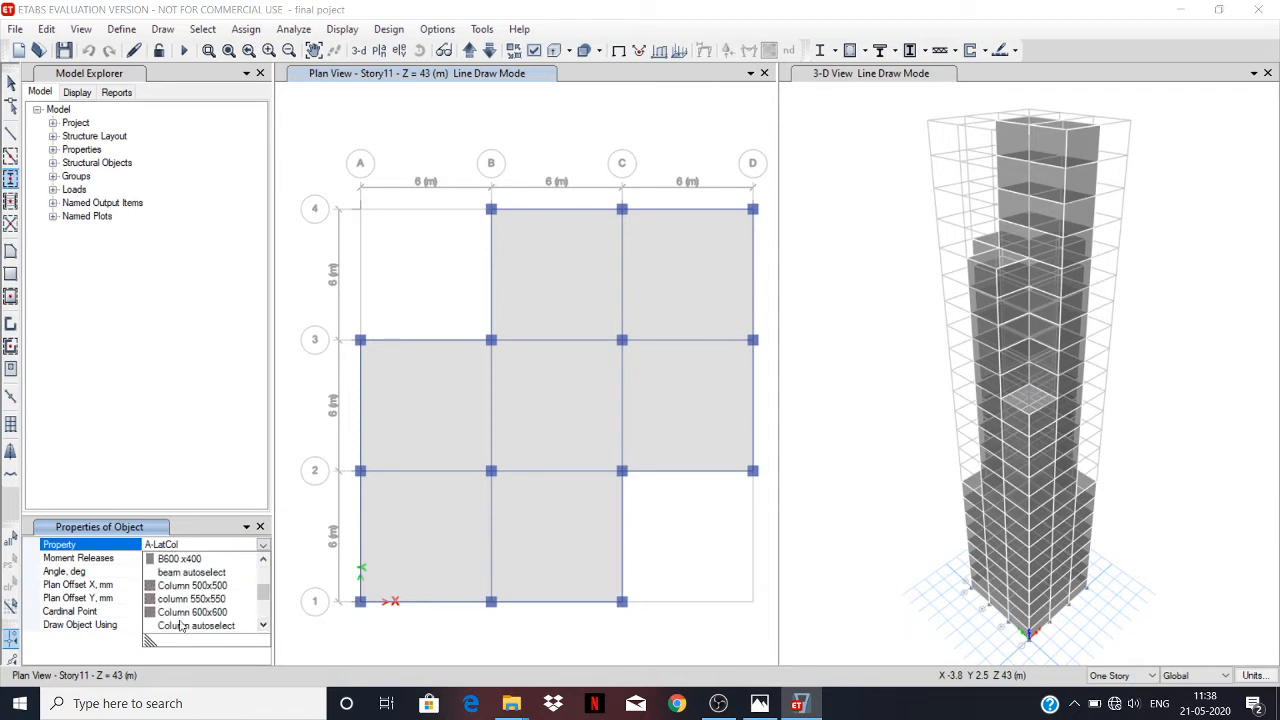
pyautogui.click(263, 625)
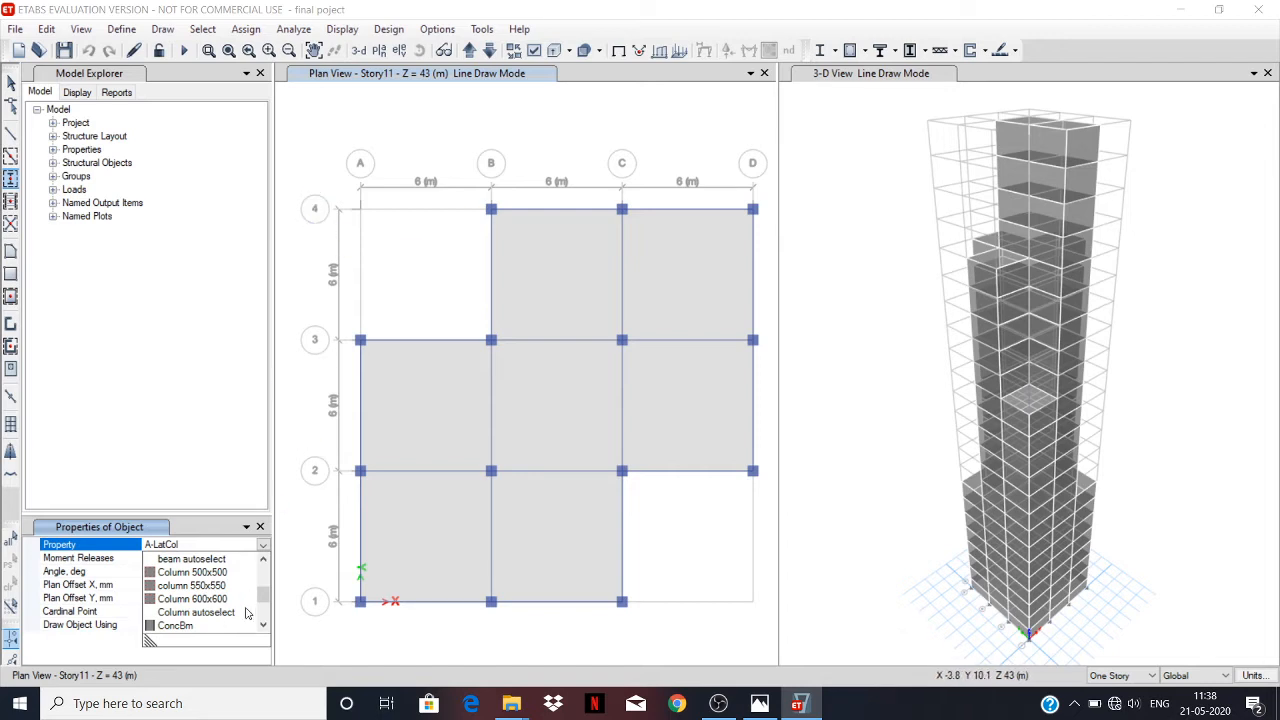
pyautogui.click(205, 612)
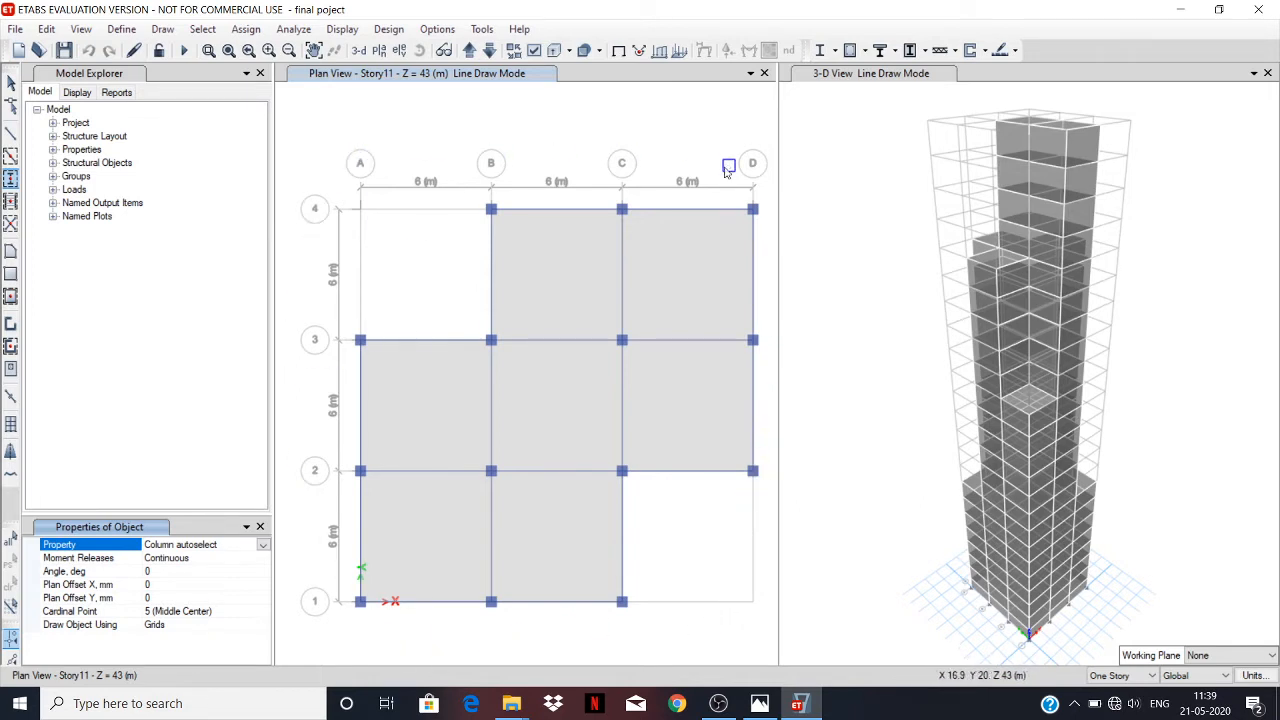
# Switch to the Quick Draw Beams/Columns tool and open its choice of section properties.
pyautogui.click(6, 162)
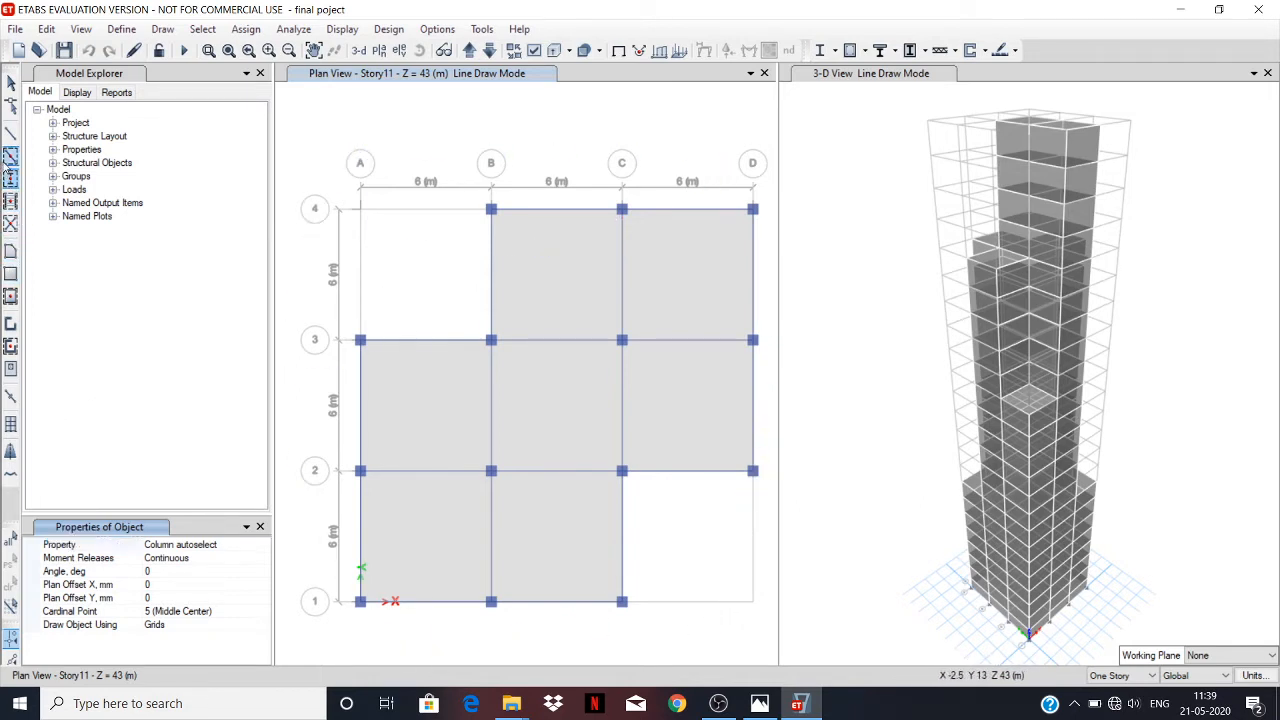
pyautogui.click(8, 160)
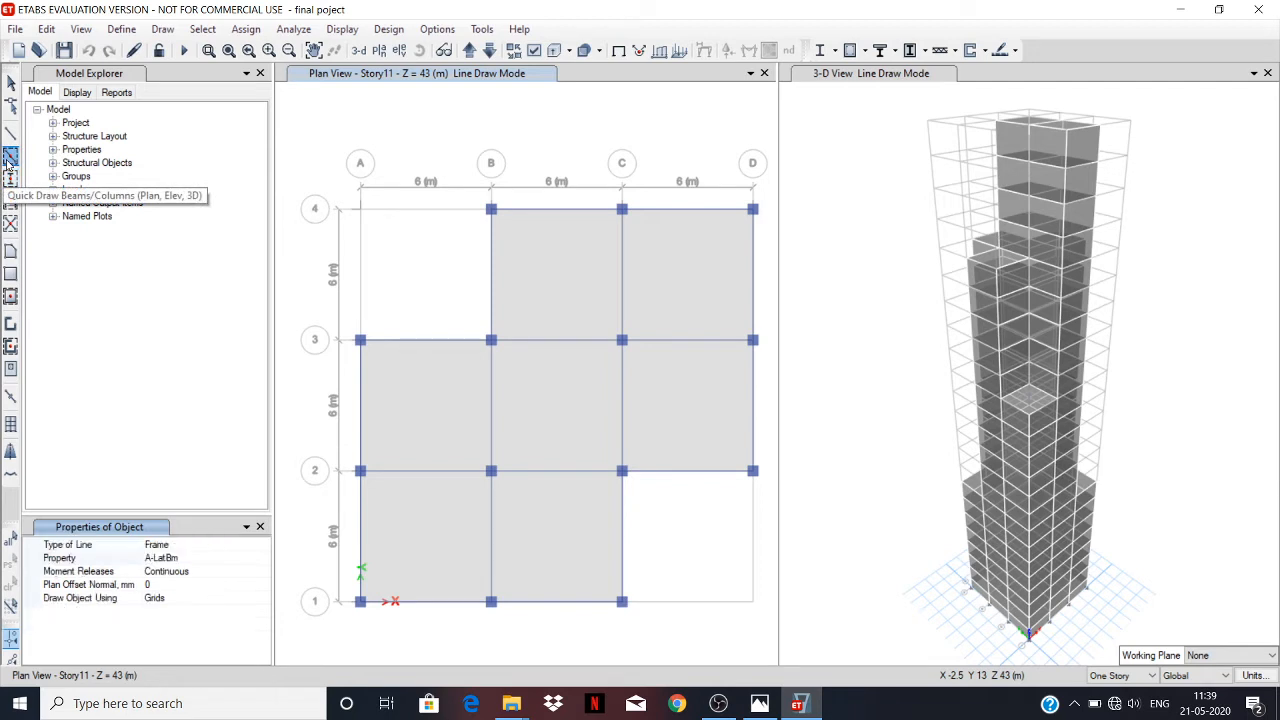
pyautogui.click(197, 559)
pyautogui.click(263, 558)
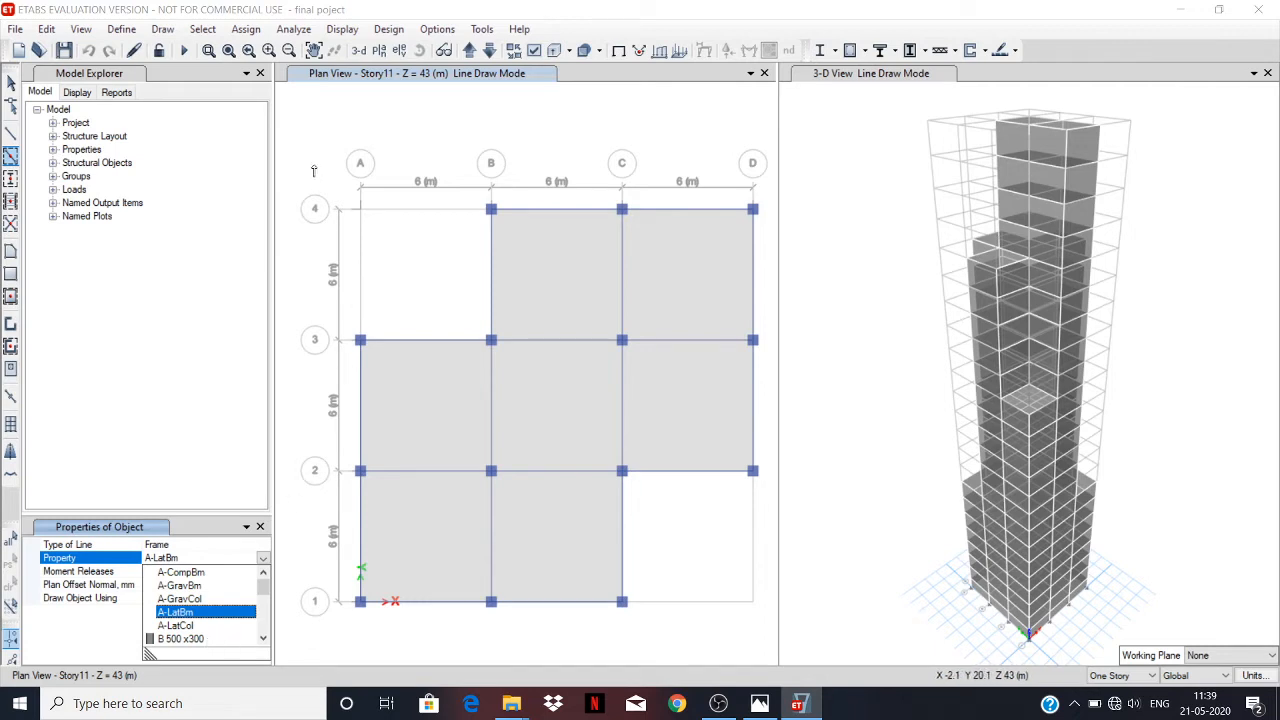
# Close the object properties and check the cladding requirements on the reference drawing in Photos, returning to ETABS.
pyautogui.click(5, 285)
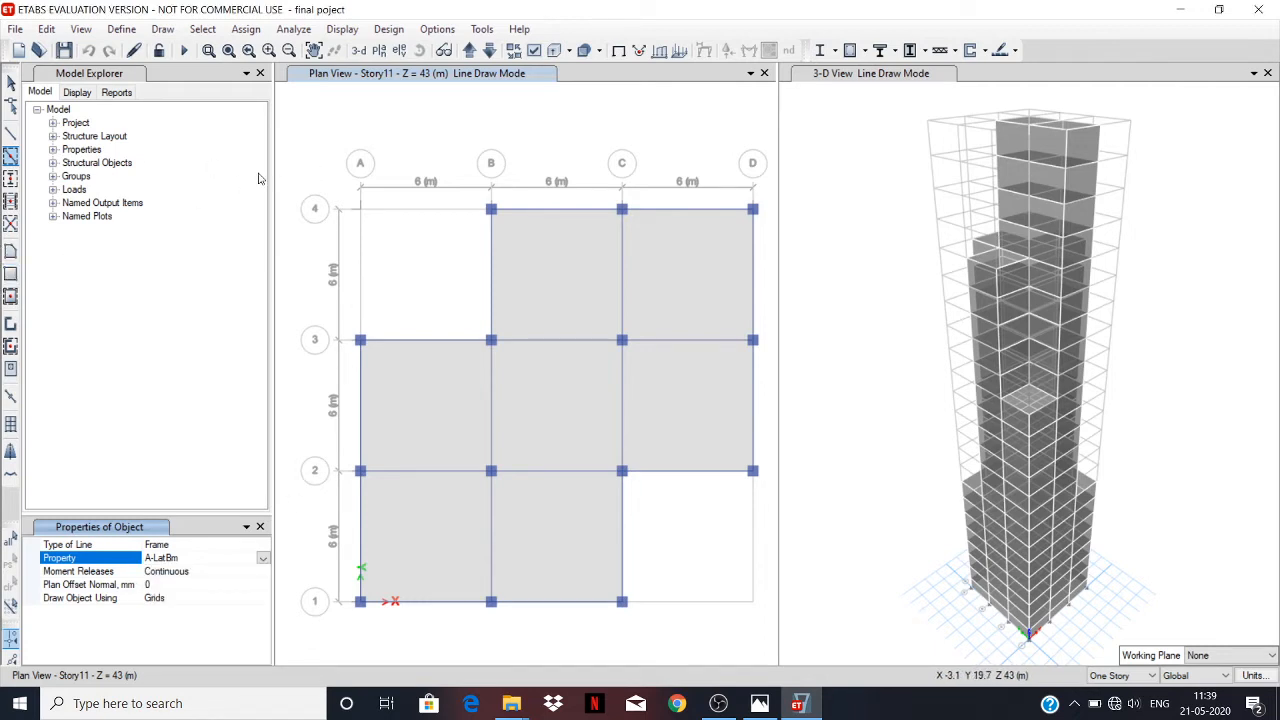
pyautogui.click(260, 527)
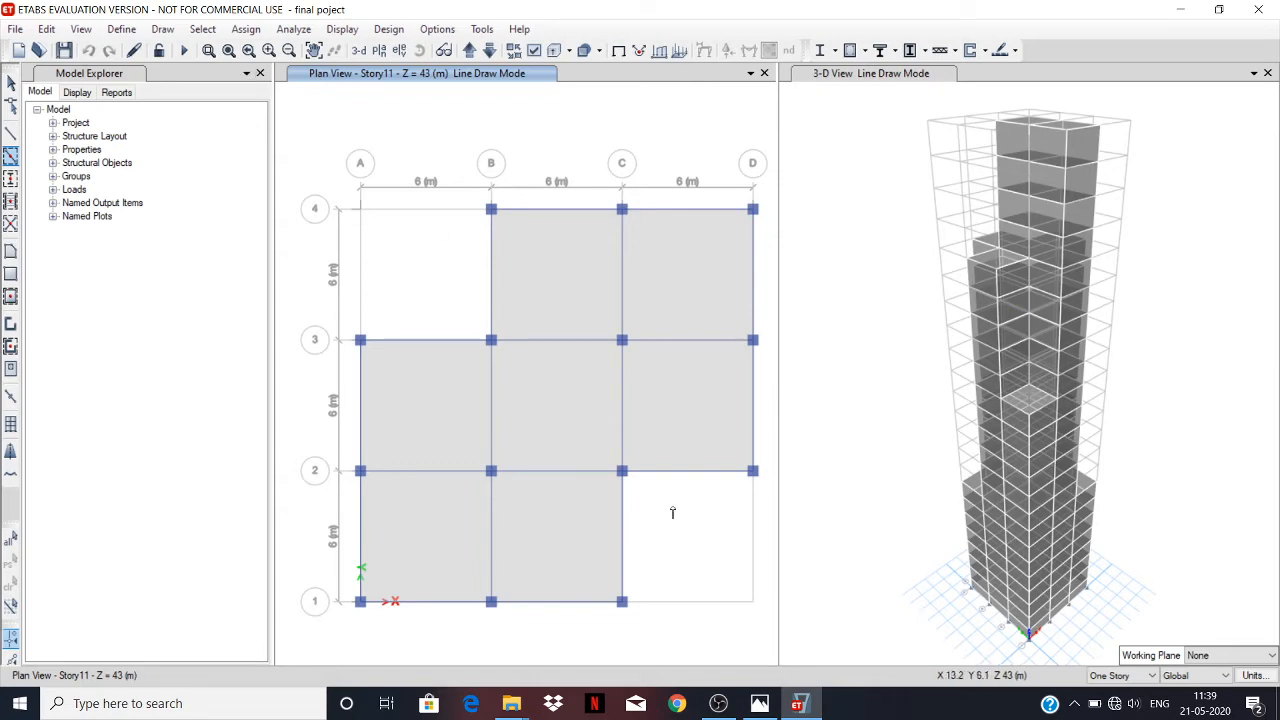
pyautogui.click(760, 705)
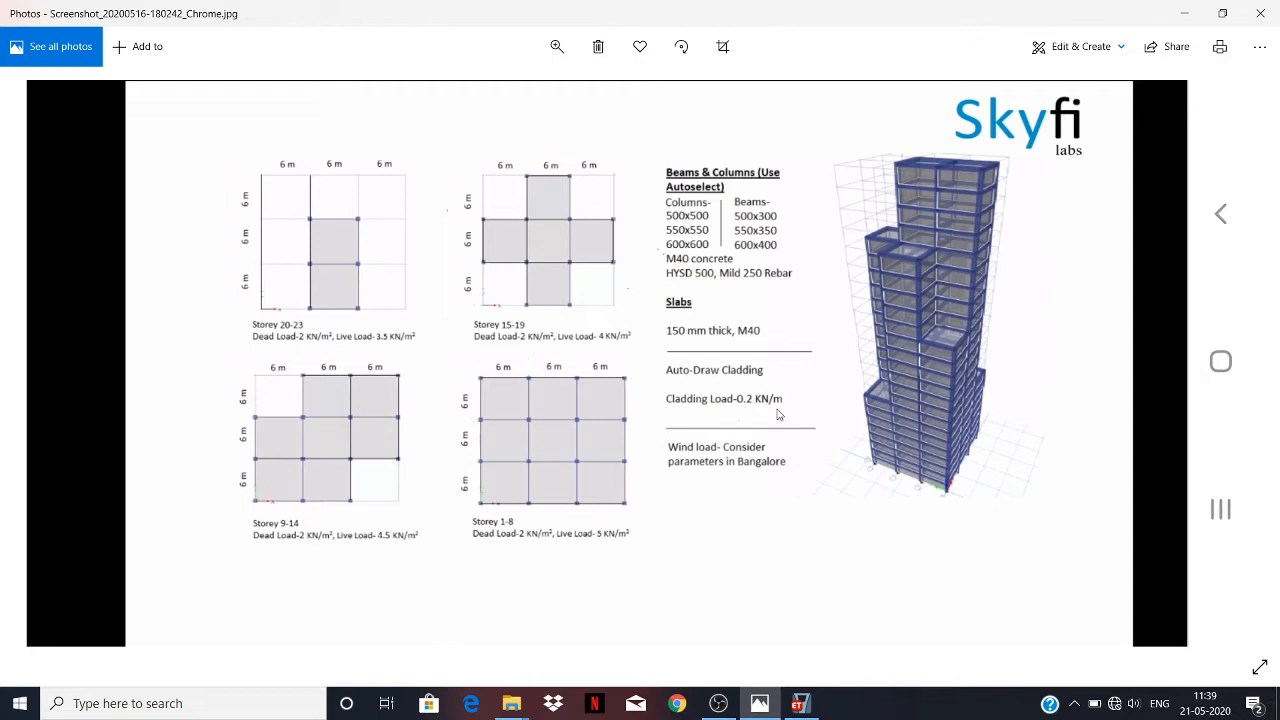
pyautogui.moveTo(770, 692)
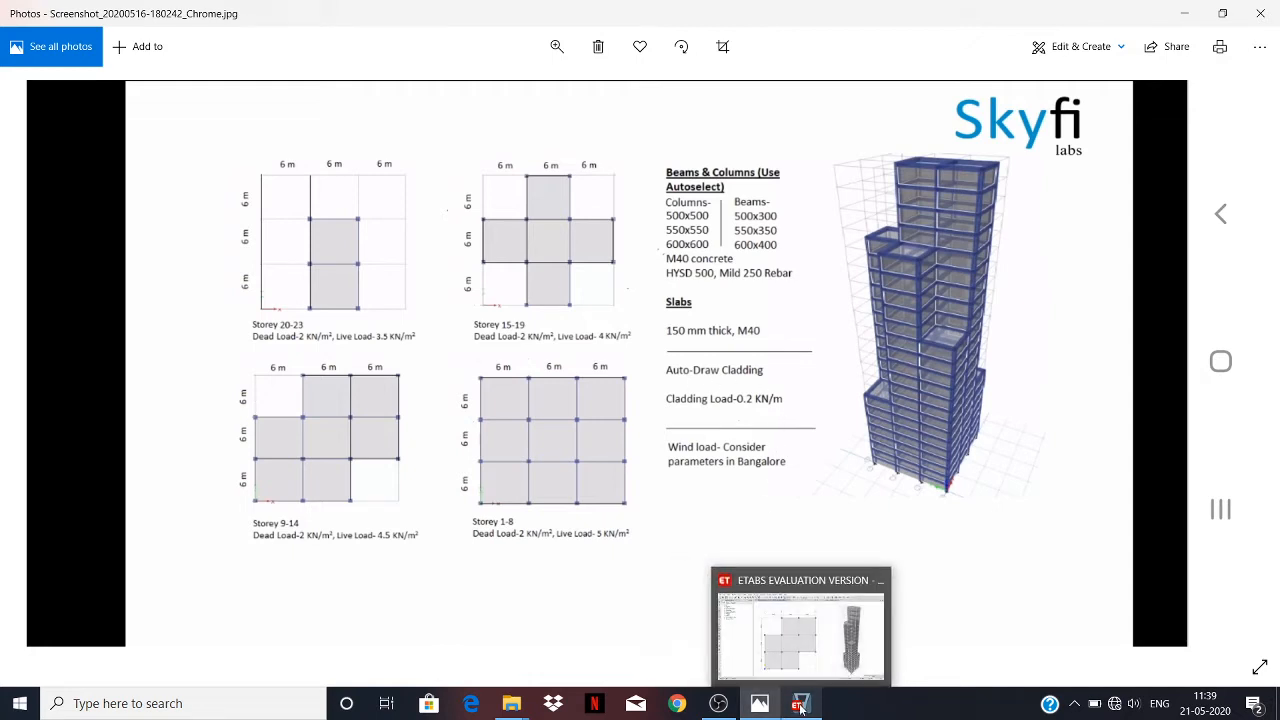
pyautogui.click(800, 705)
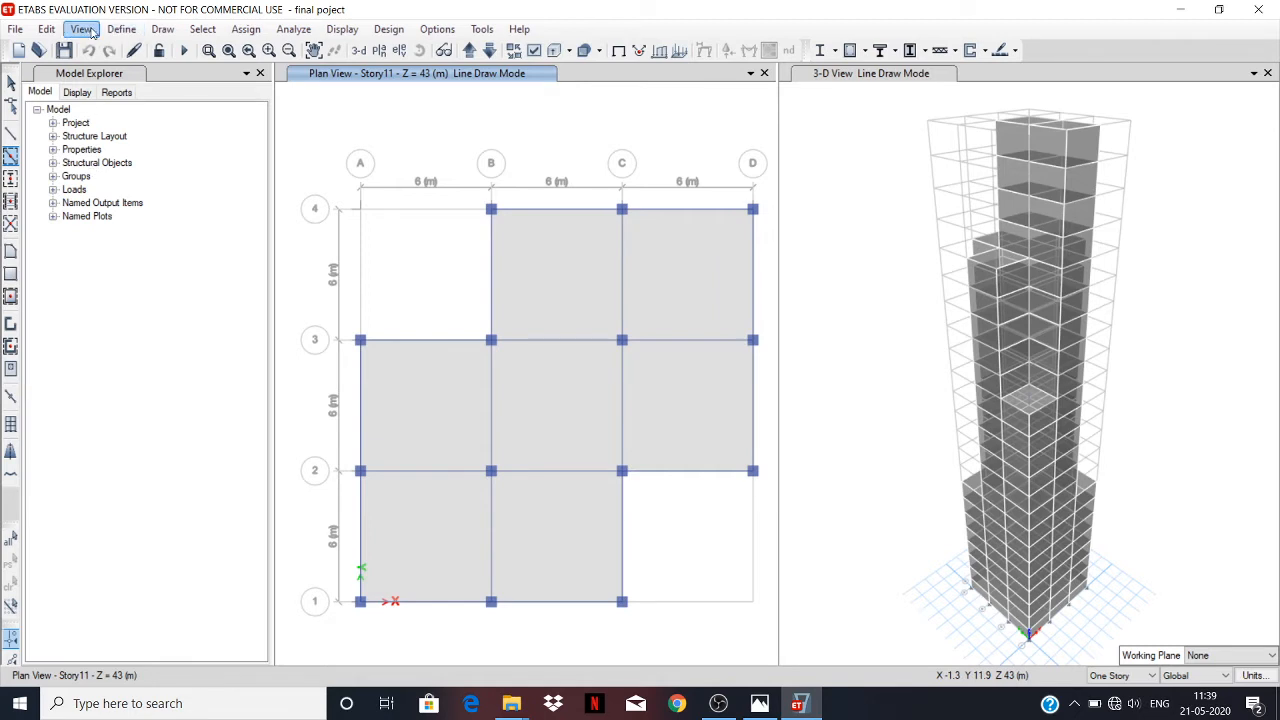
# Examine the Auto Draw Cladding options and leave them without creating any cladding.
pyautogui.click(121, 29)
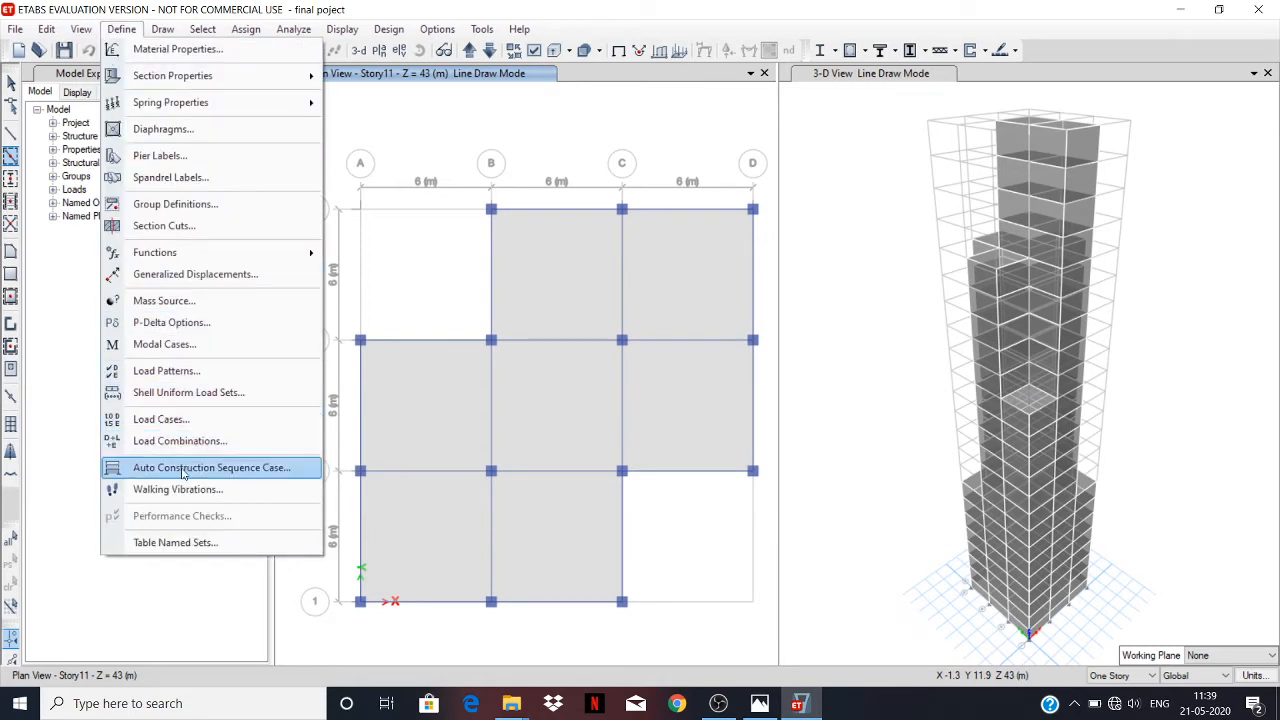
pyautogui.click(121, 29)
pyautogui.click(162, 29)
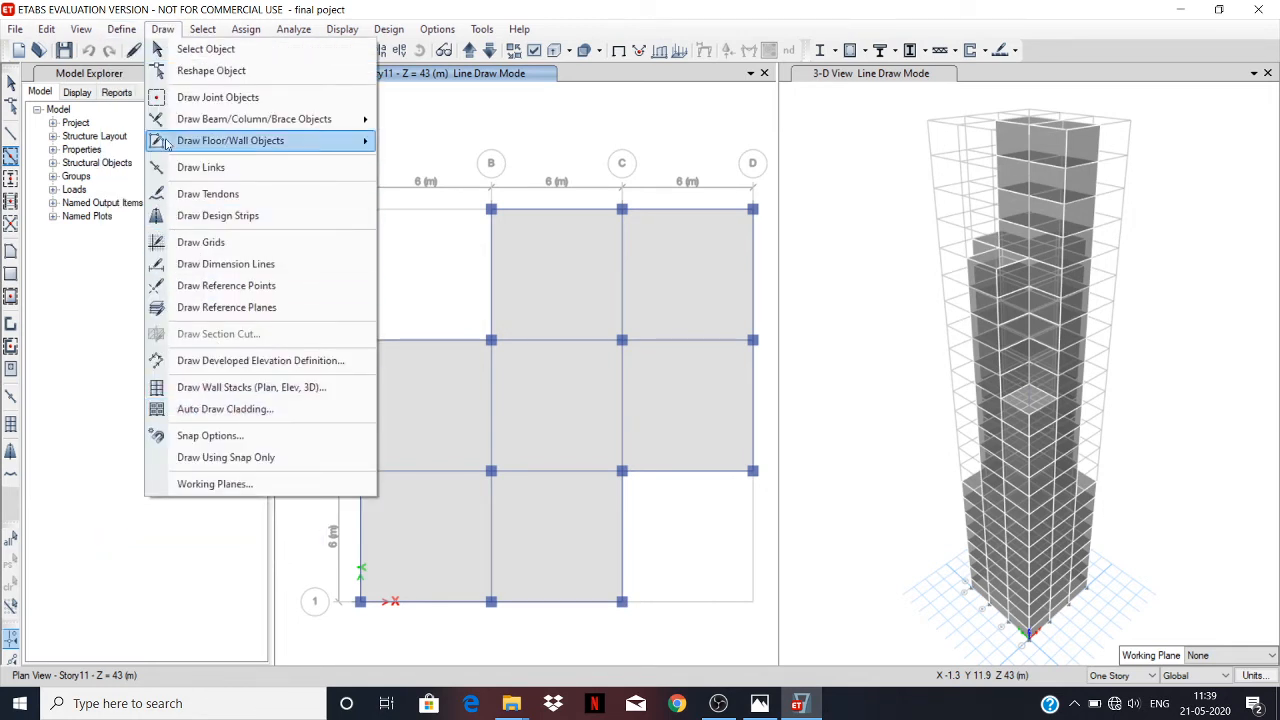
pyautogui.click(214, 412)
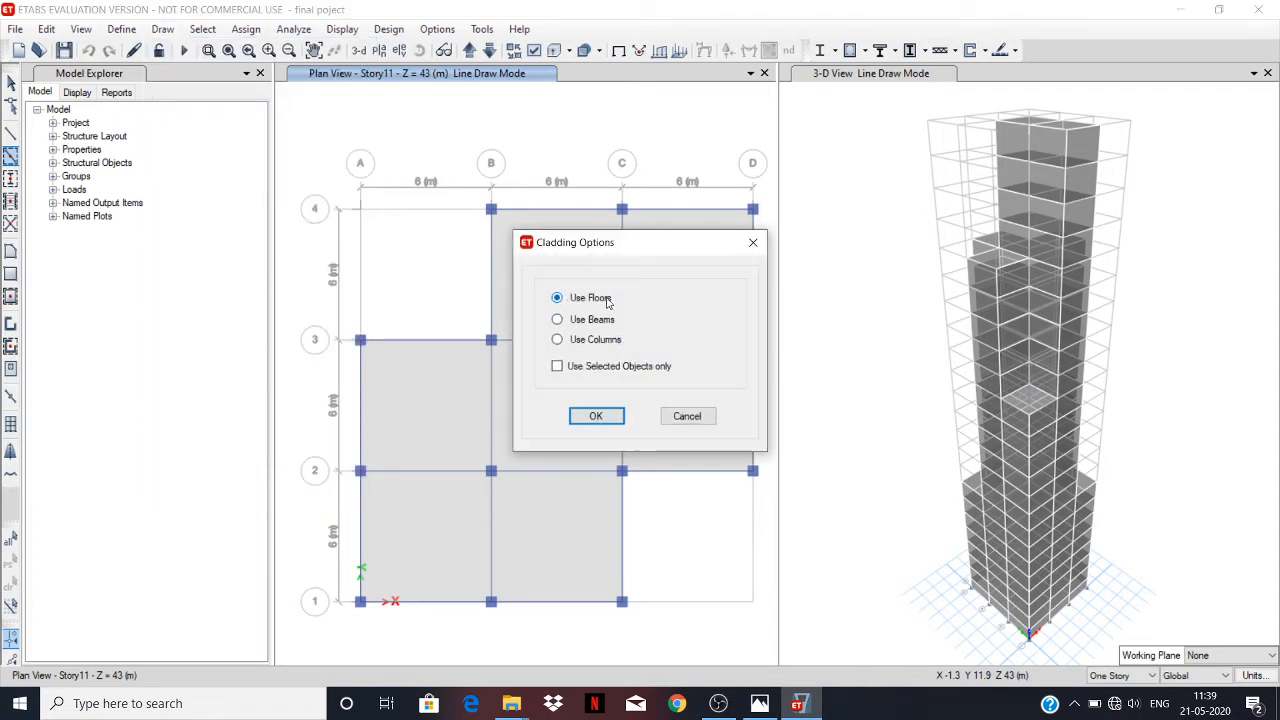
pyautogui.click(694, 418)
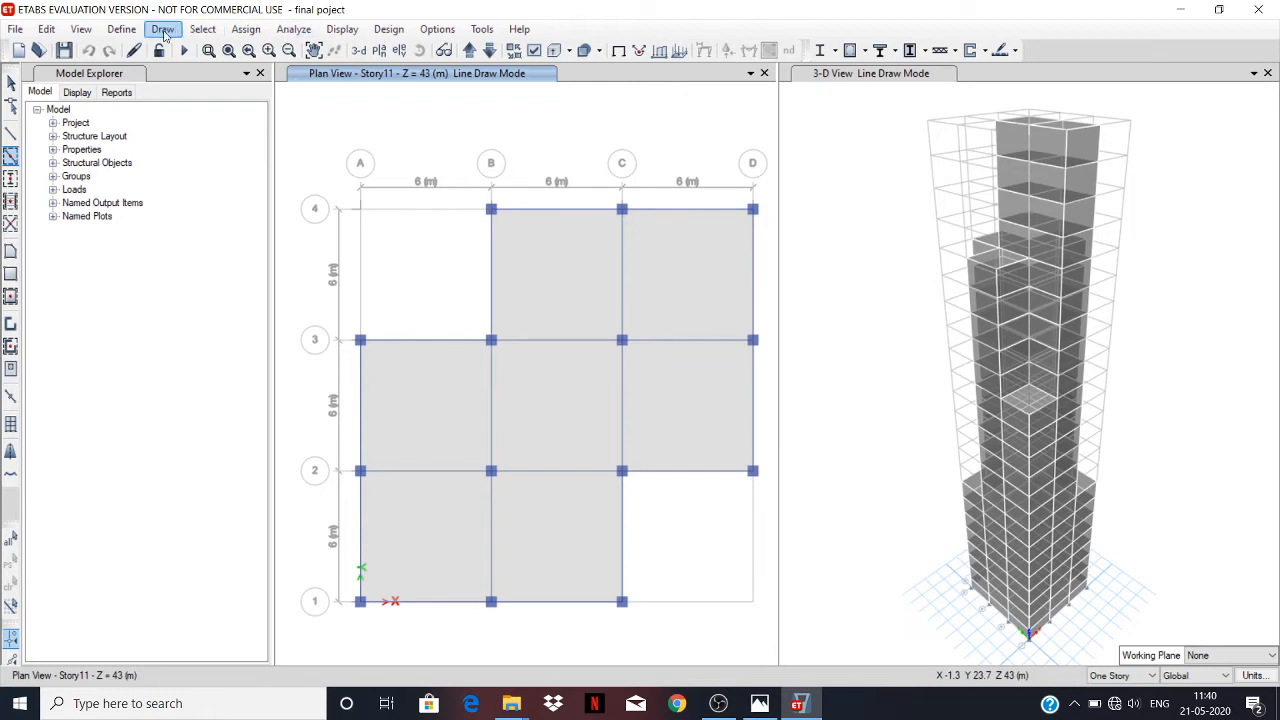
# Examine the uniform shell load assignment settings for the Dead load pattern without assigning a load.
pyautogui.click(236, 31)
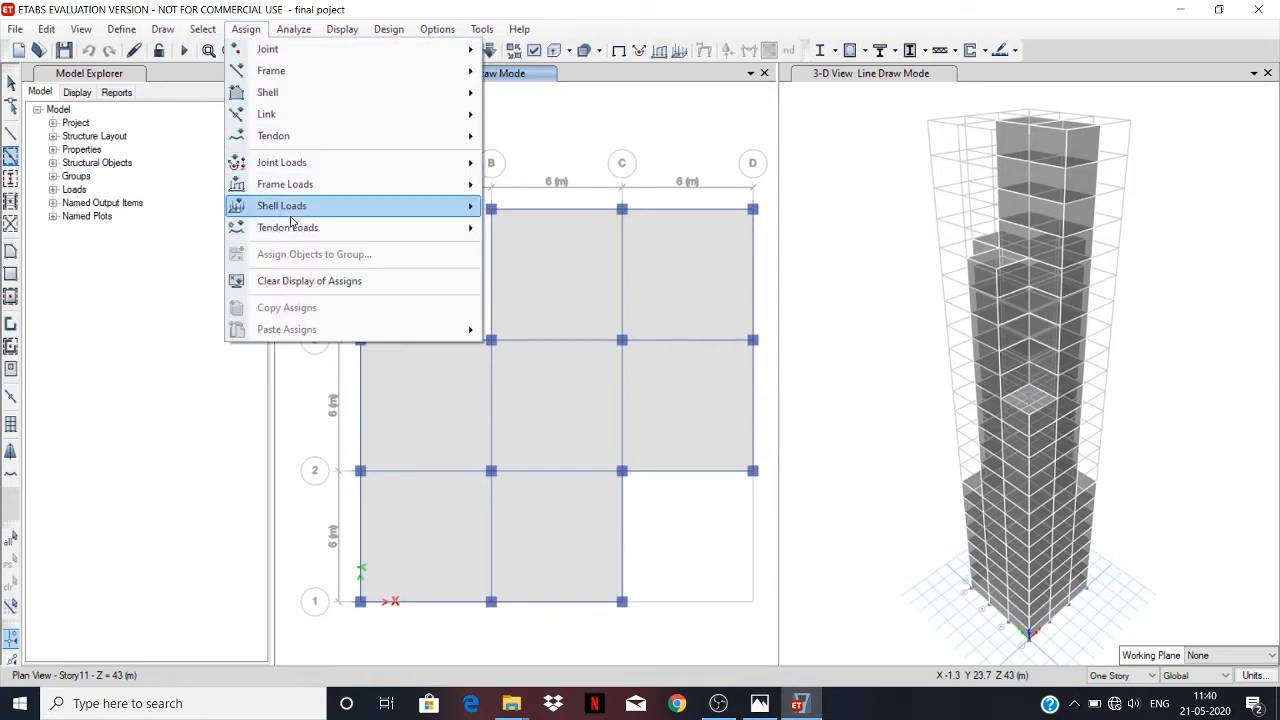
pyautogui.moveTo(291, 214)
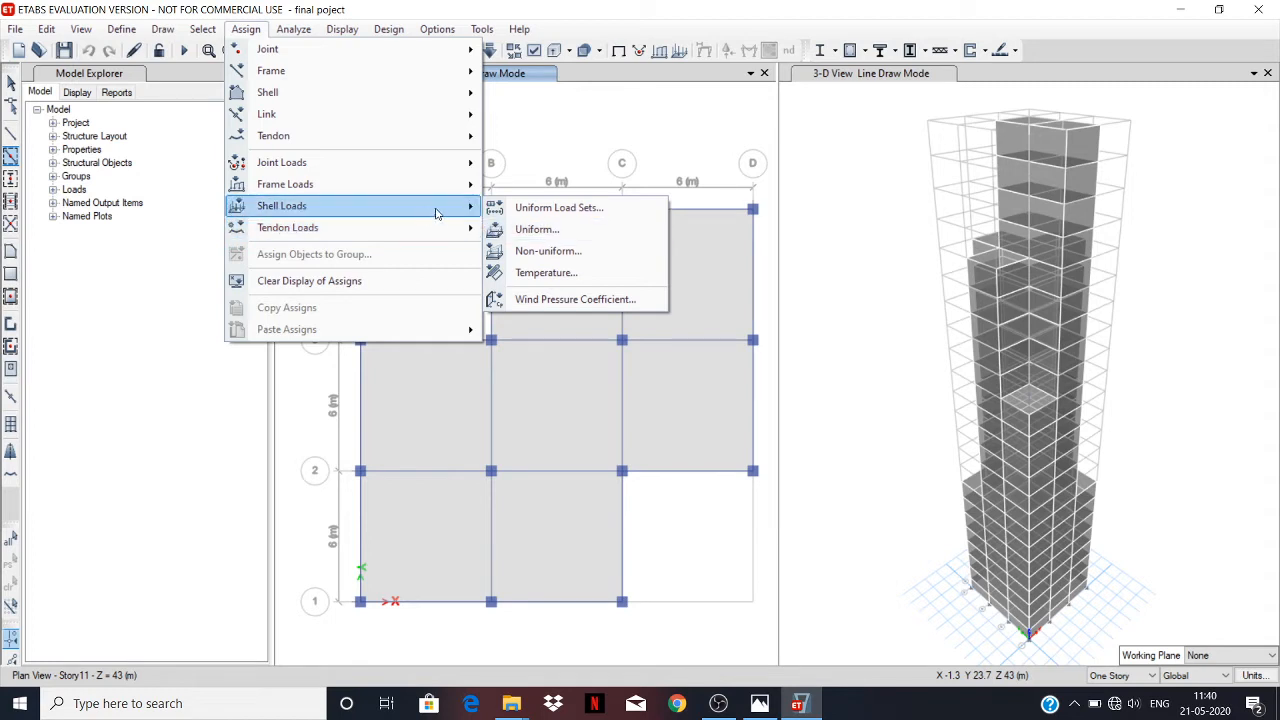
pyautogui.click(538, 230)
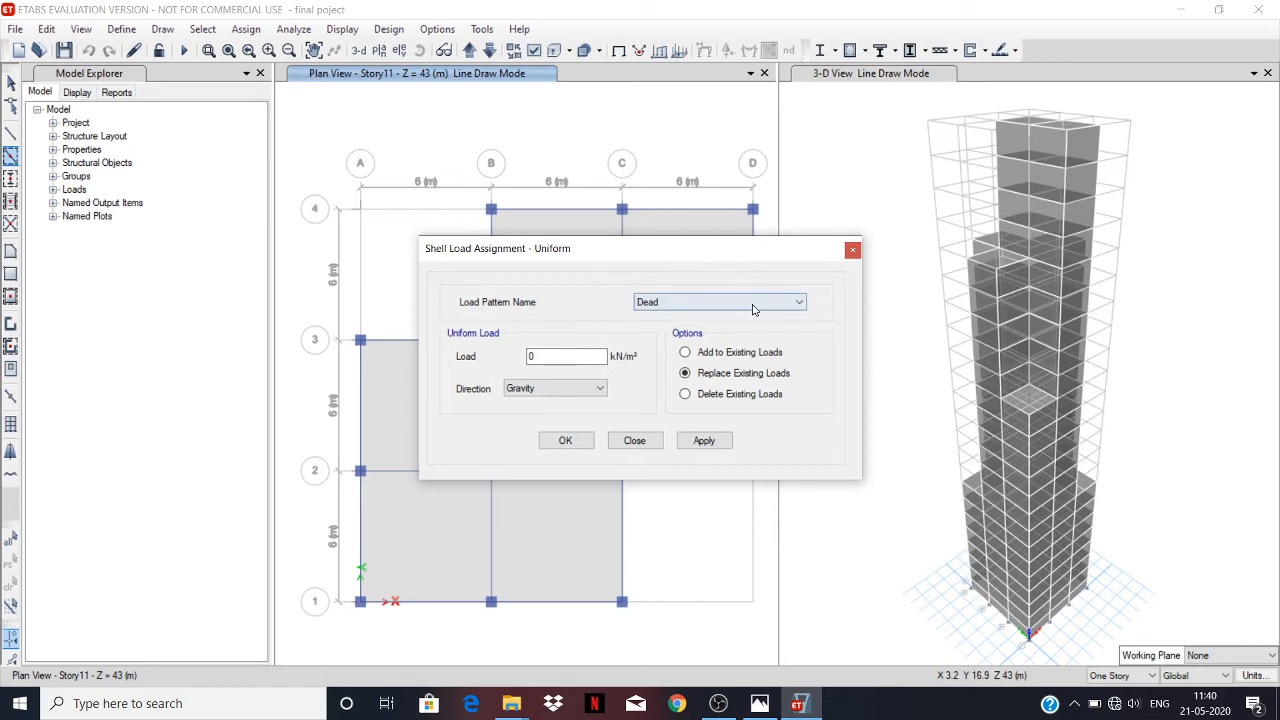
pyautogui.click(592, 358)
pyautogui.doubleClick(541, 355)
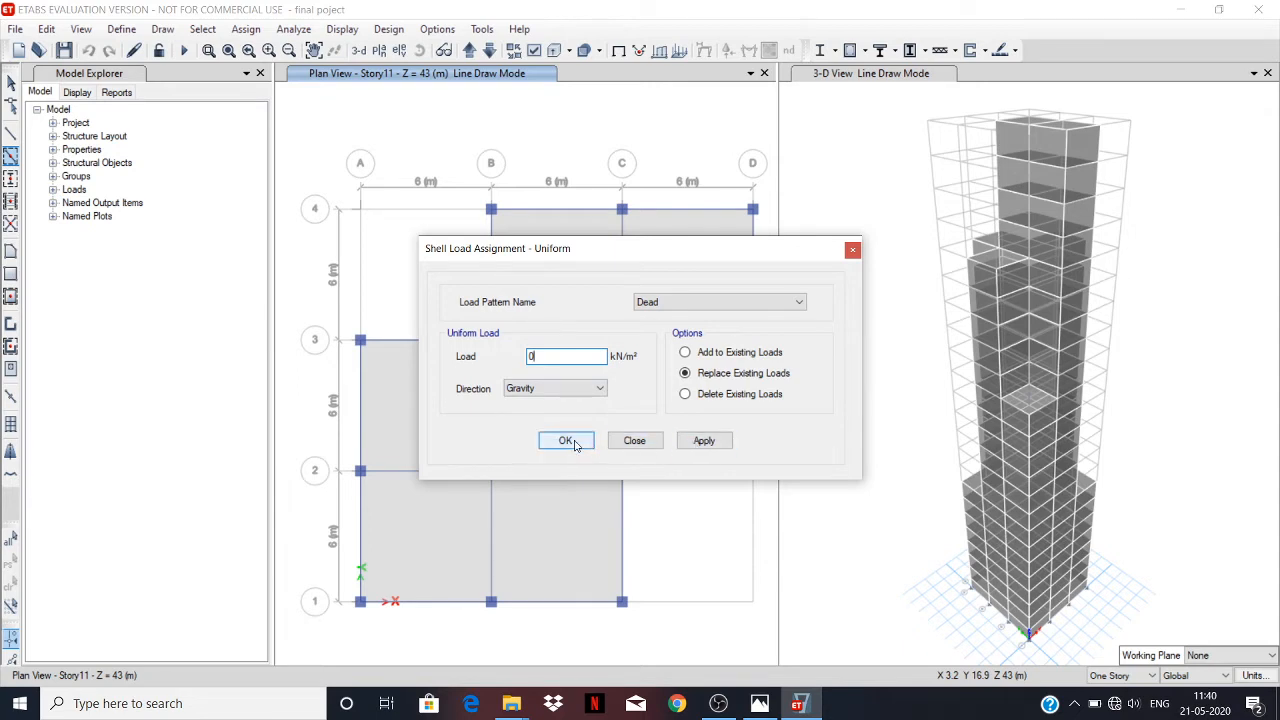
pyautogui.click(852, 252)
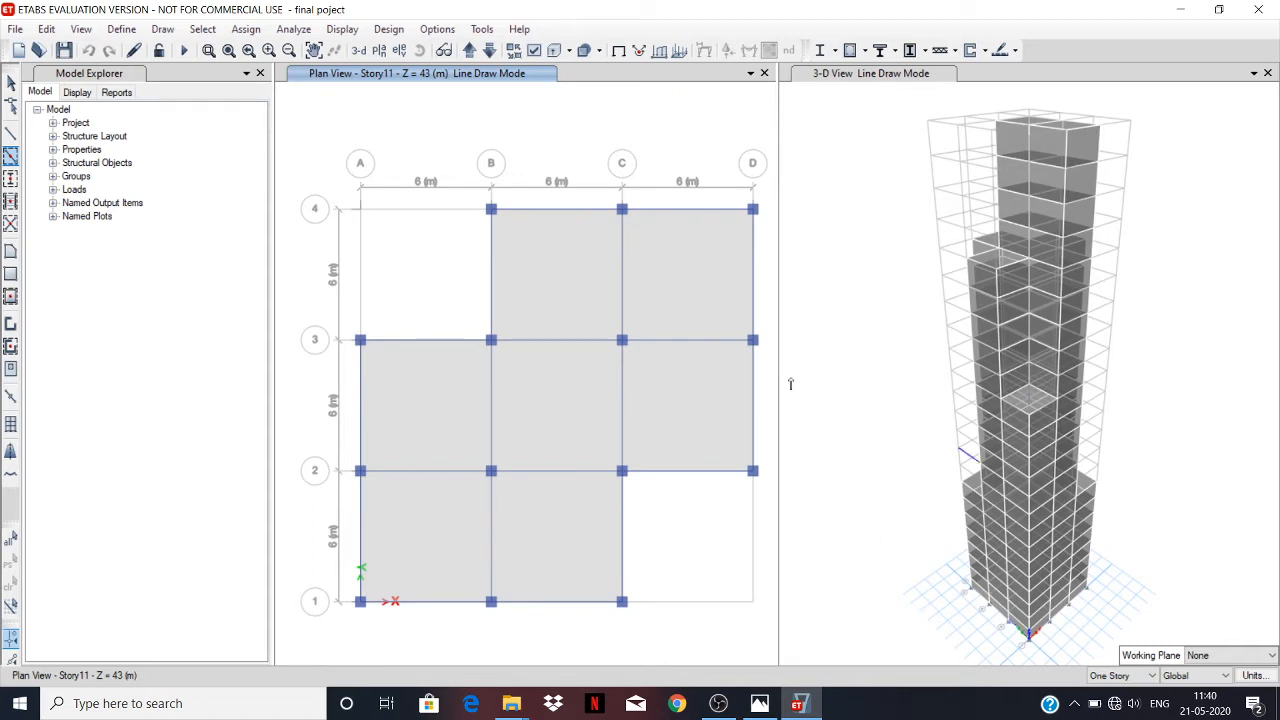
# Set the story scope to All Stories and view the uniform shell load assignment settings without applying them.
pyautogui.click(1107, 677)
pyautogui.click(1108, 701)
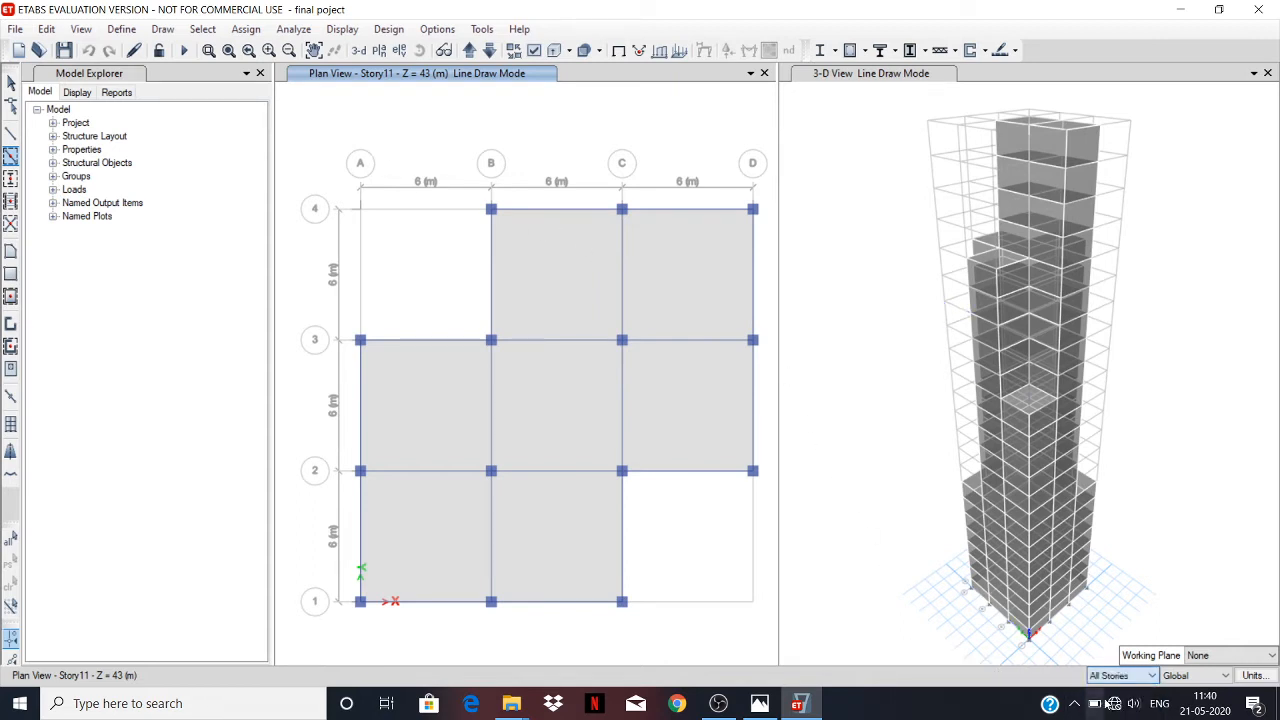
pyautogui.click(240, 32)
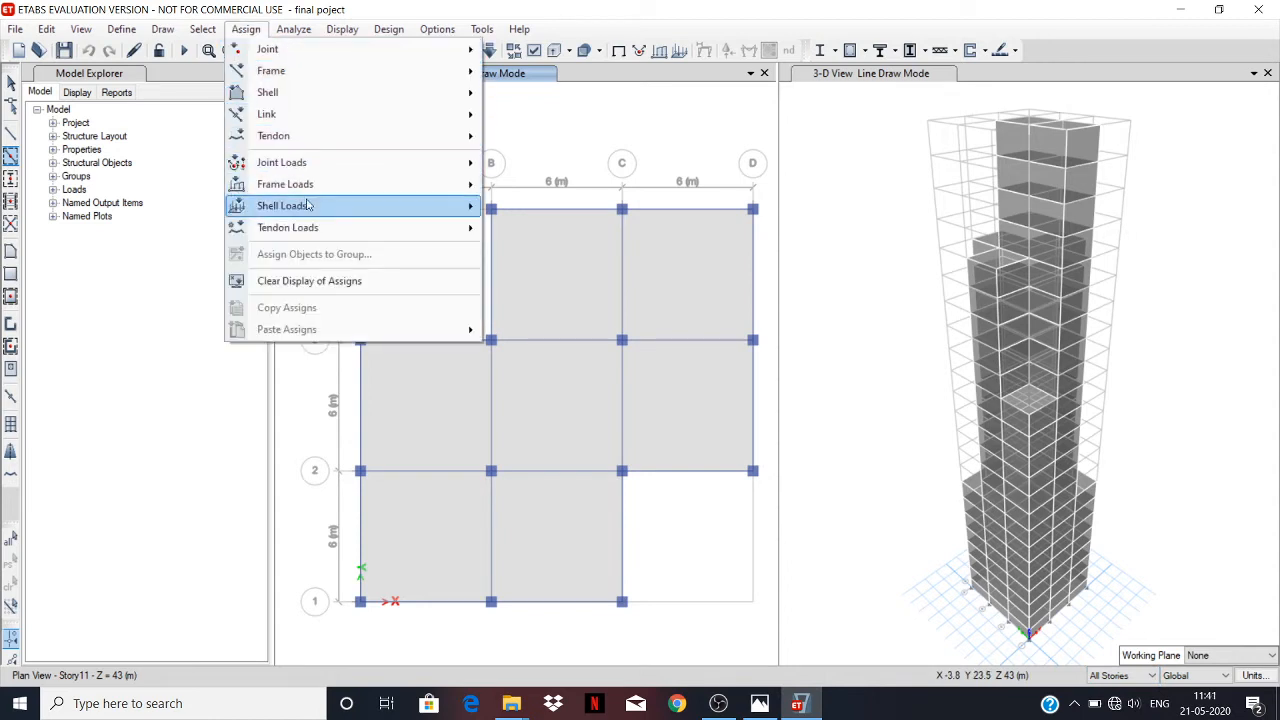
pyautogui.click(540, 229)
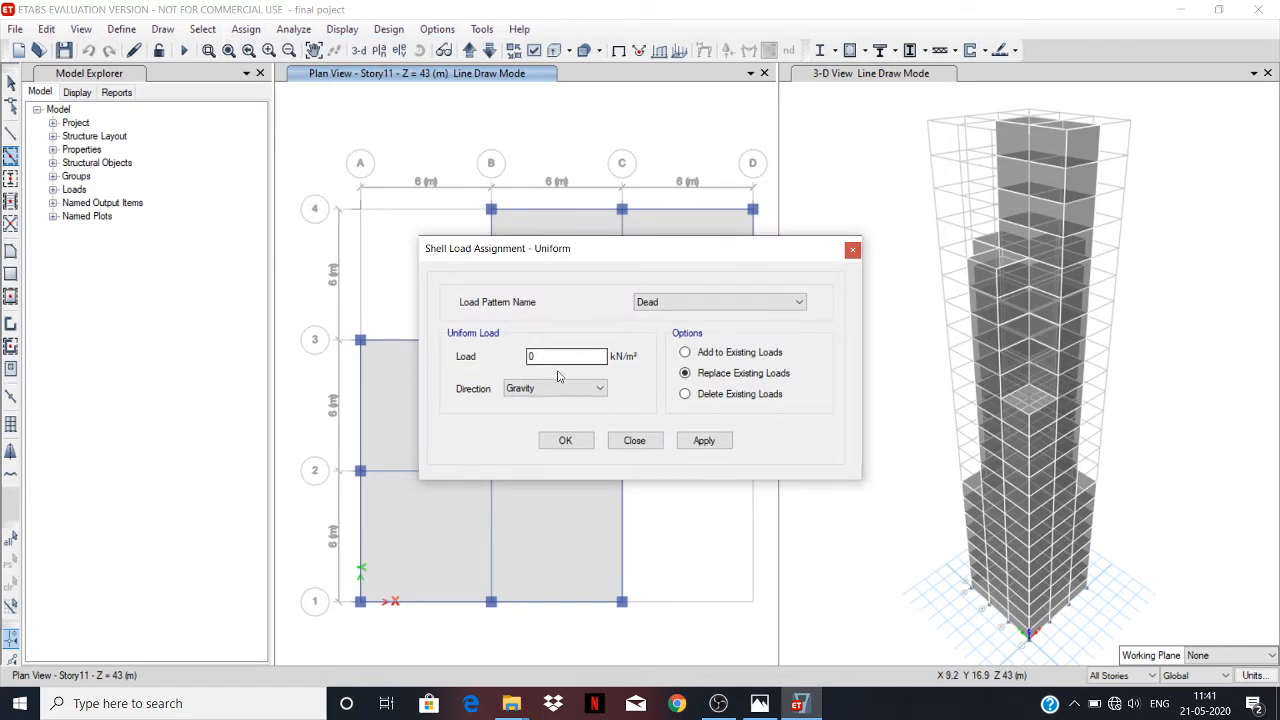
pyautogui.click(855, 251)
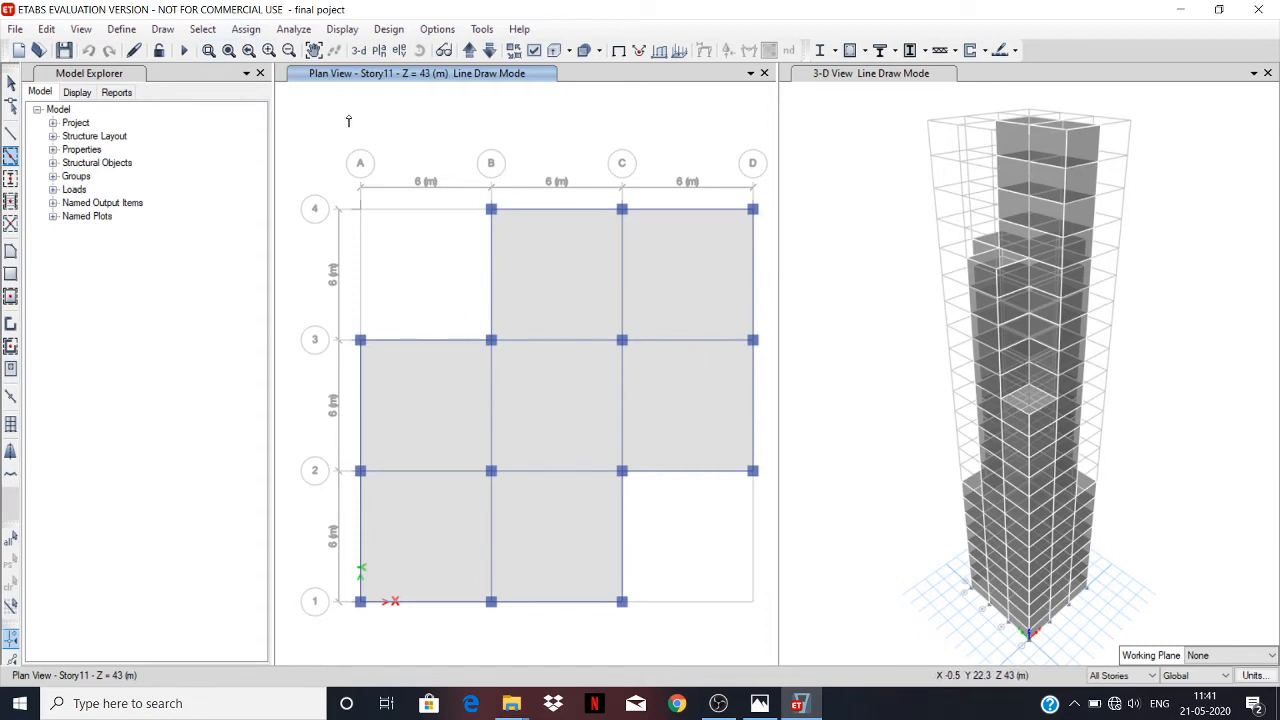
# Set the story scope to Similar Stories and check the storey groups and their loads on the reference drawing in Photos.
pyautogui.click(1120, 675)
pyautogui.click(1115, 711)
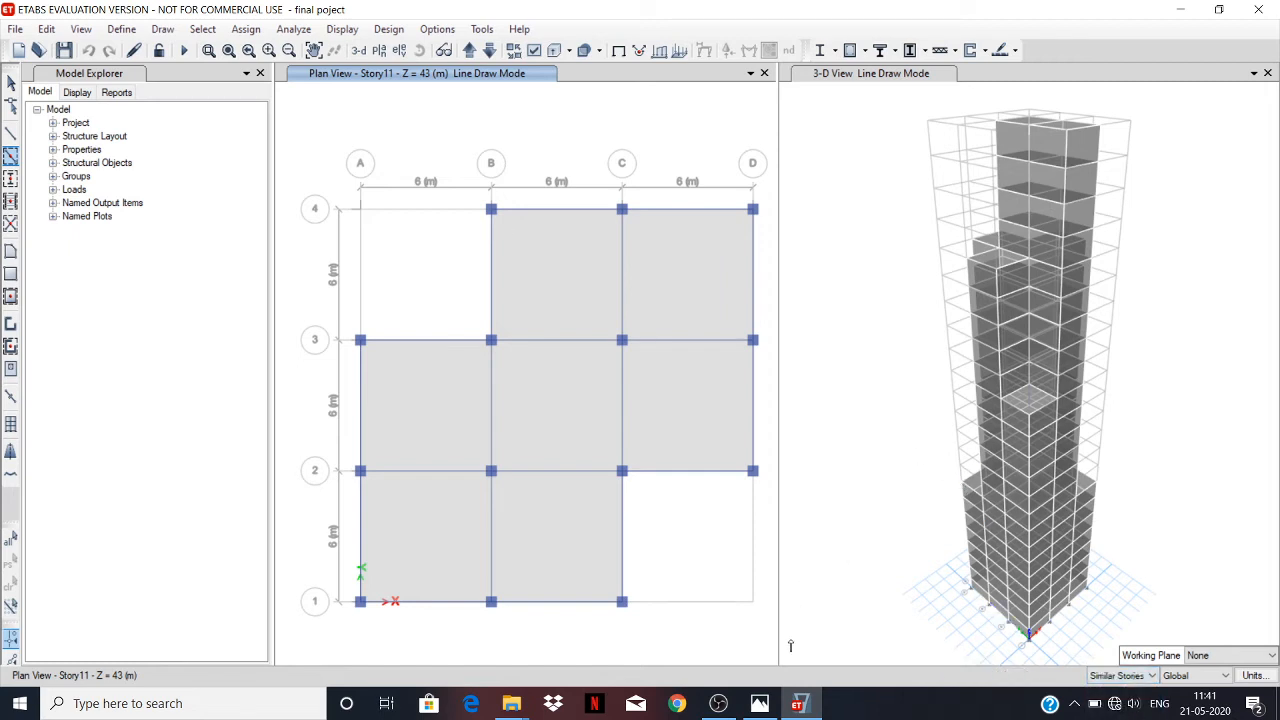
pyautogui.click(760, 704)
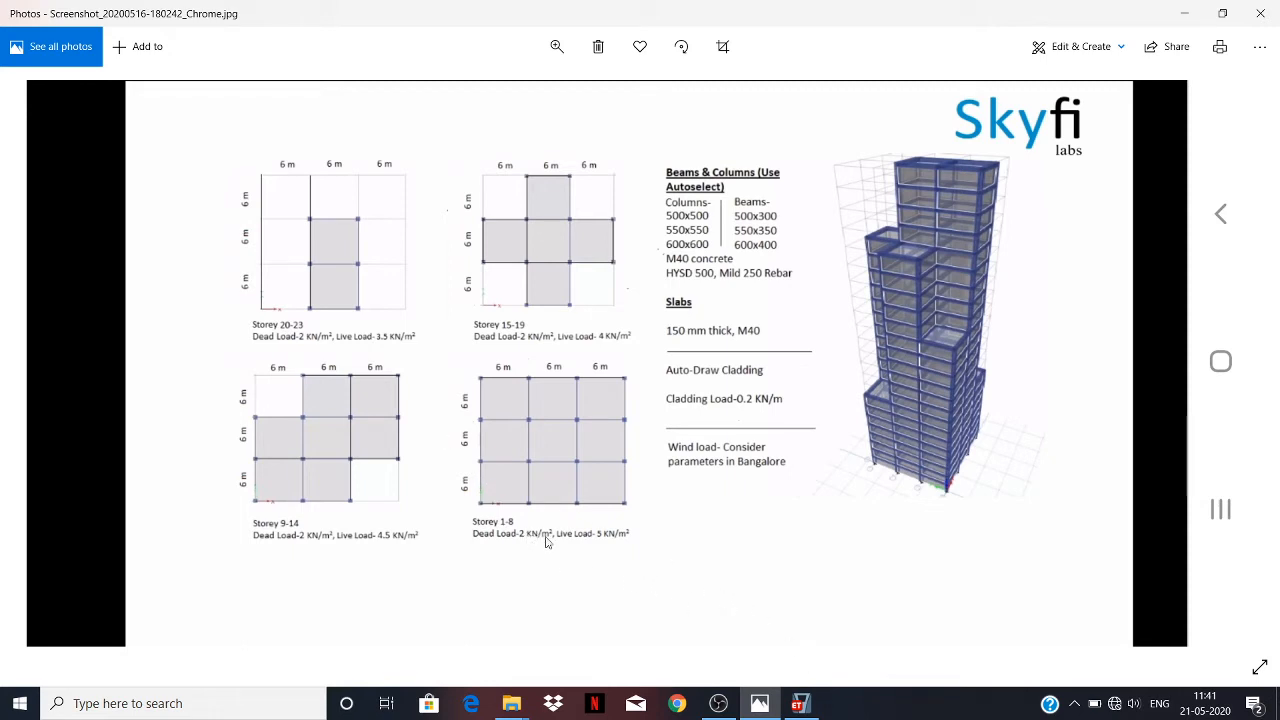
pyautogui.click(789, 710)
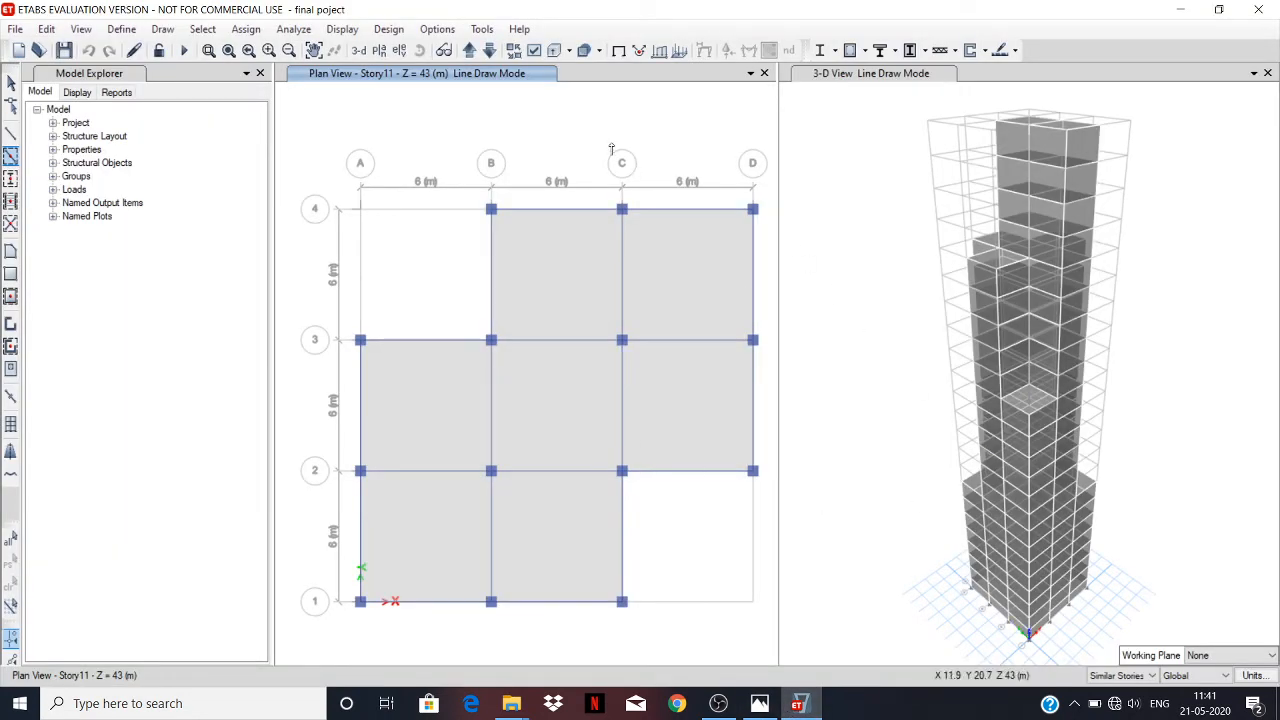
# Step the plan view upward through the stories to Story21.
pyautogui.click(469, 51)
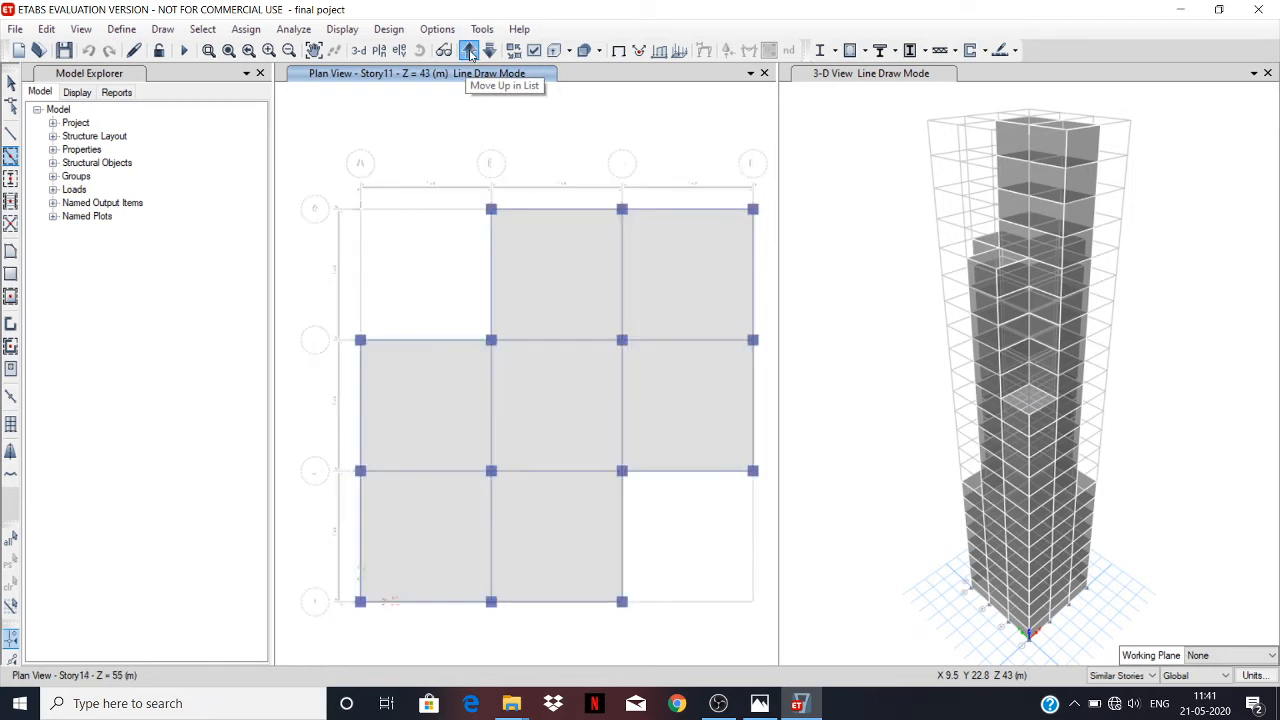
pyautogui.click(469, 51)
pyautogui.click(469, 51)
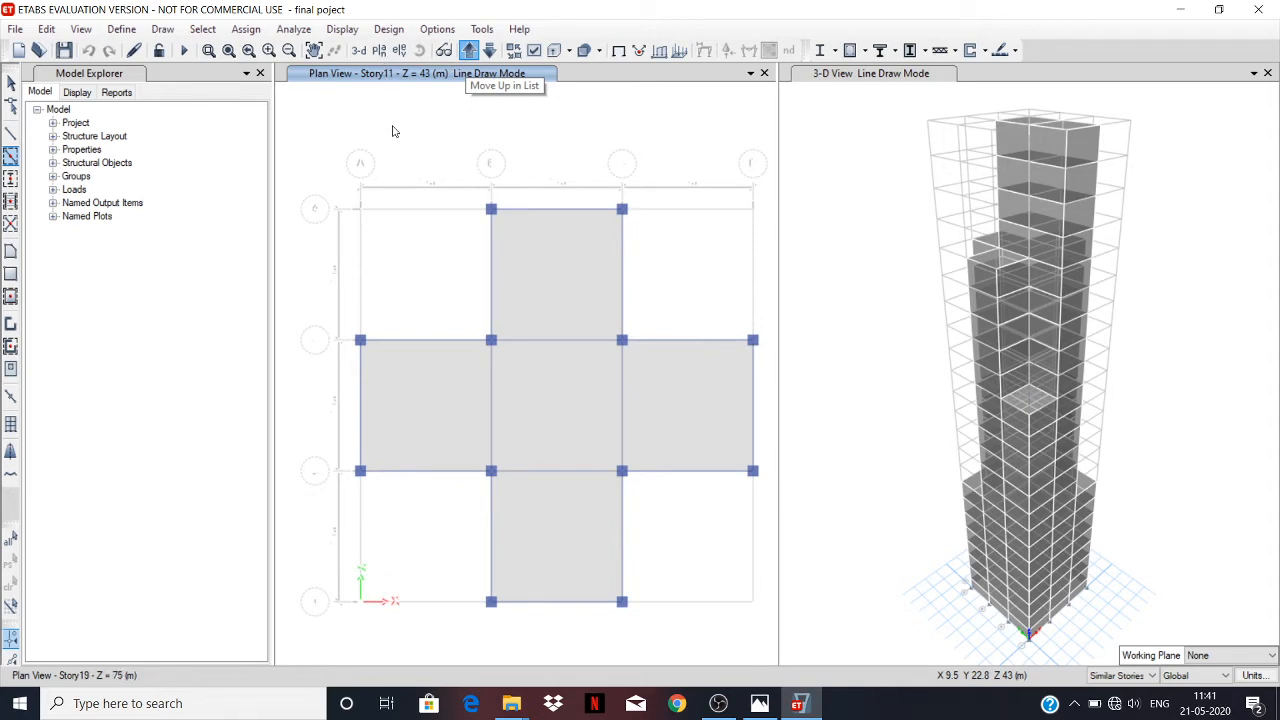
# Show the plan view of Story1 using the default plan from its story level.
pyautogui.click(378, 51)
pyautogui.scroll(-2, 538, 456)
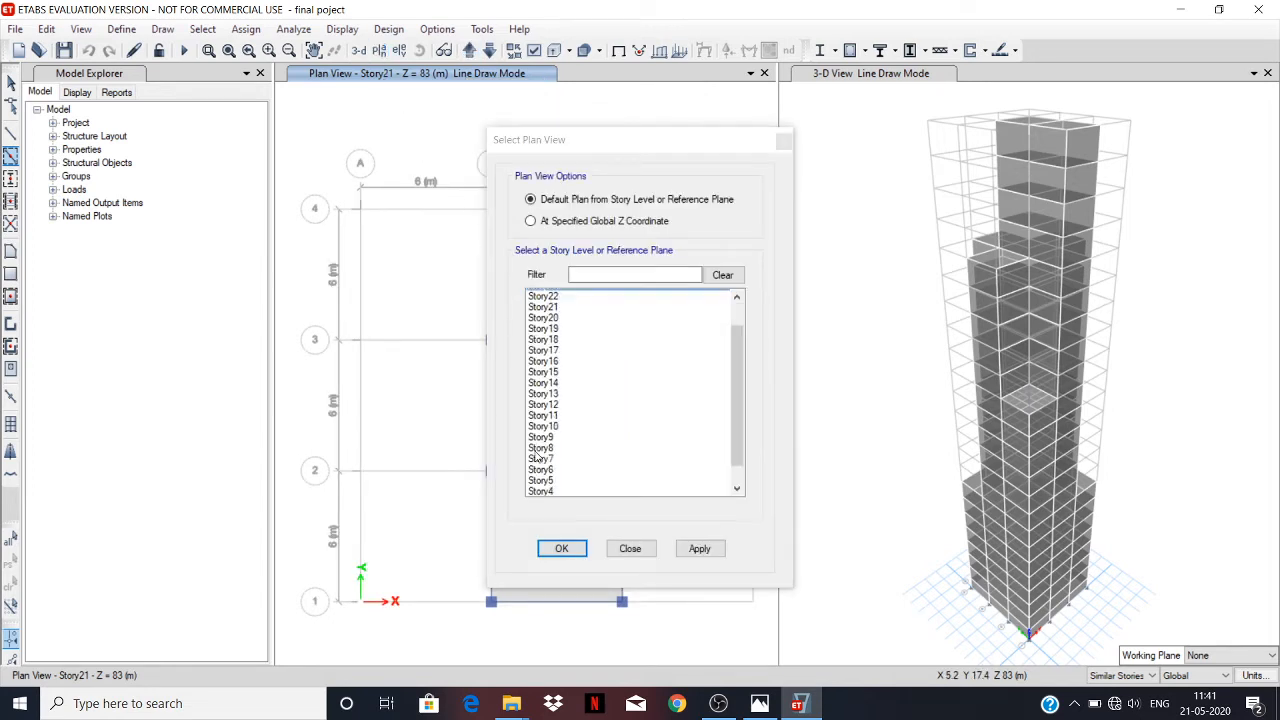
pyautogui.scroll(-2, 538, 456)
pyautogui.click(568, 480)
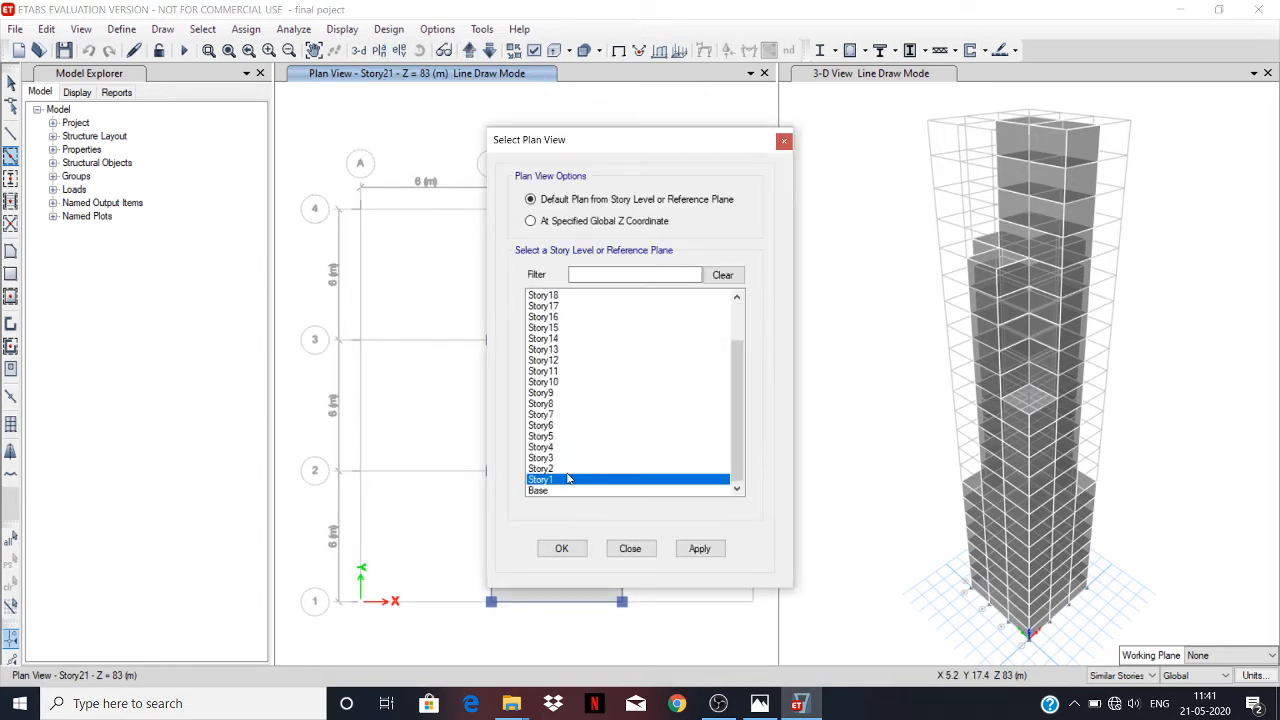
pyautogui.click(698, 549)
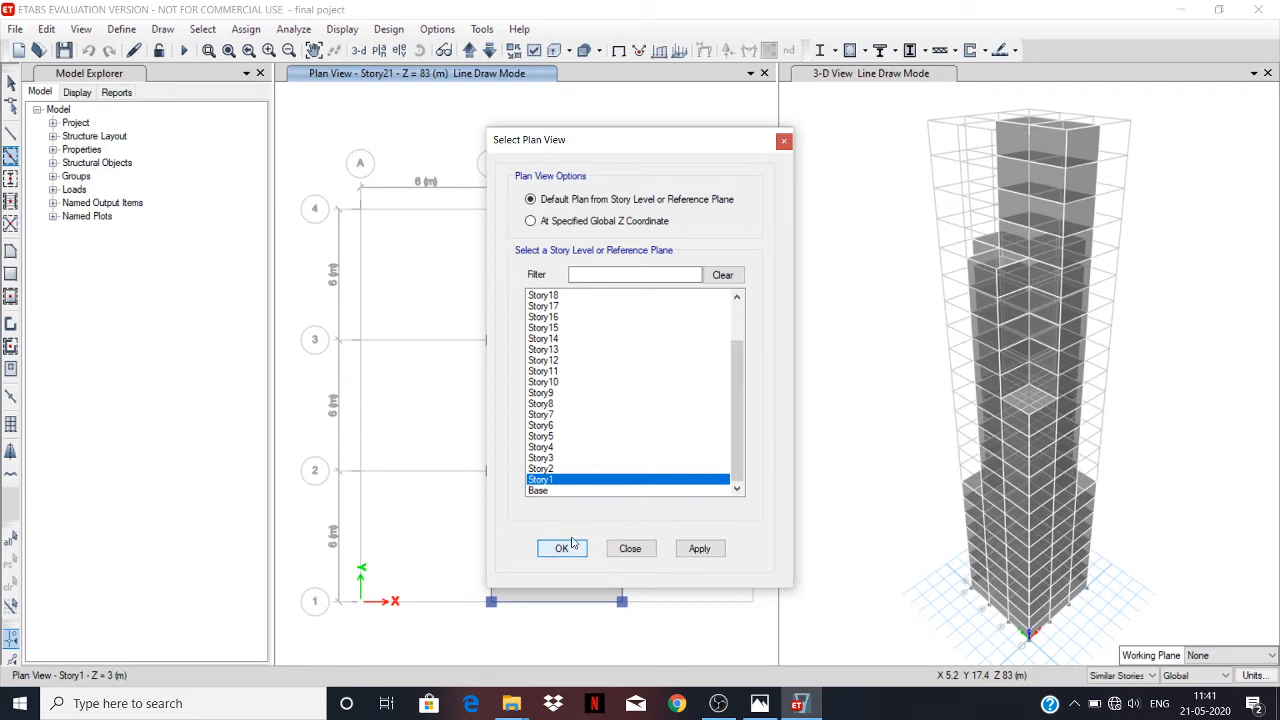
pyautogui.click(561, 548)
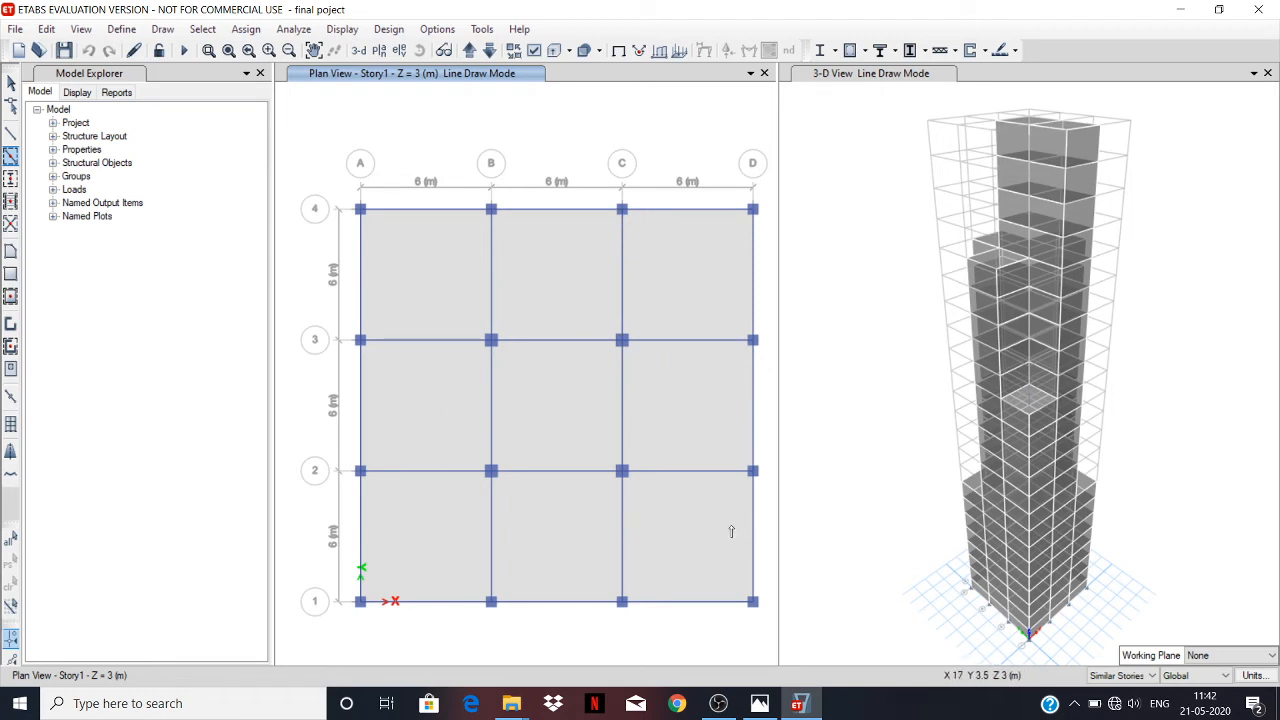
# Leave line drawing mode, dismiss the license error and relaunch ETABS 18 from the desktop, accepting the evaluation notice.
pyautogui.click(10, 82)
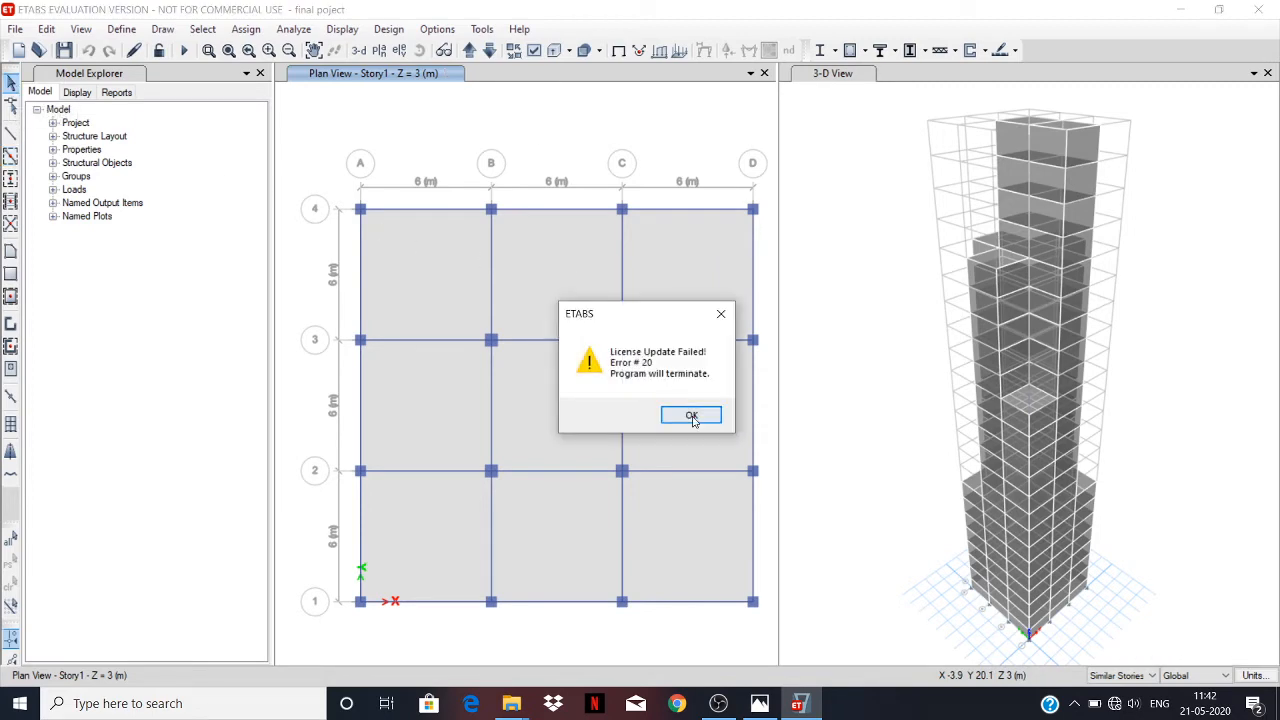
pyautogui.click(690, 414)
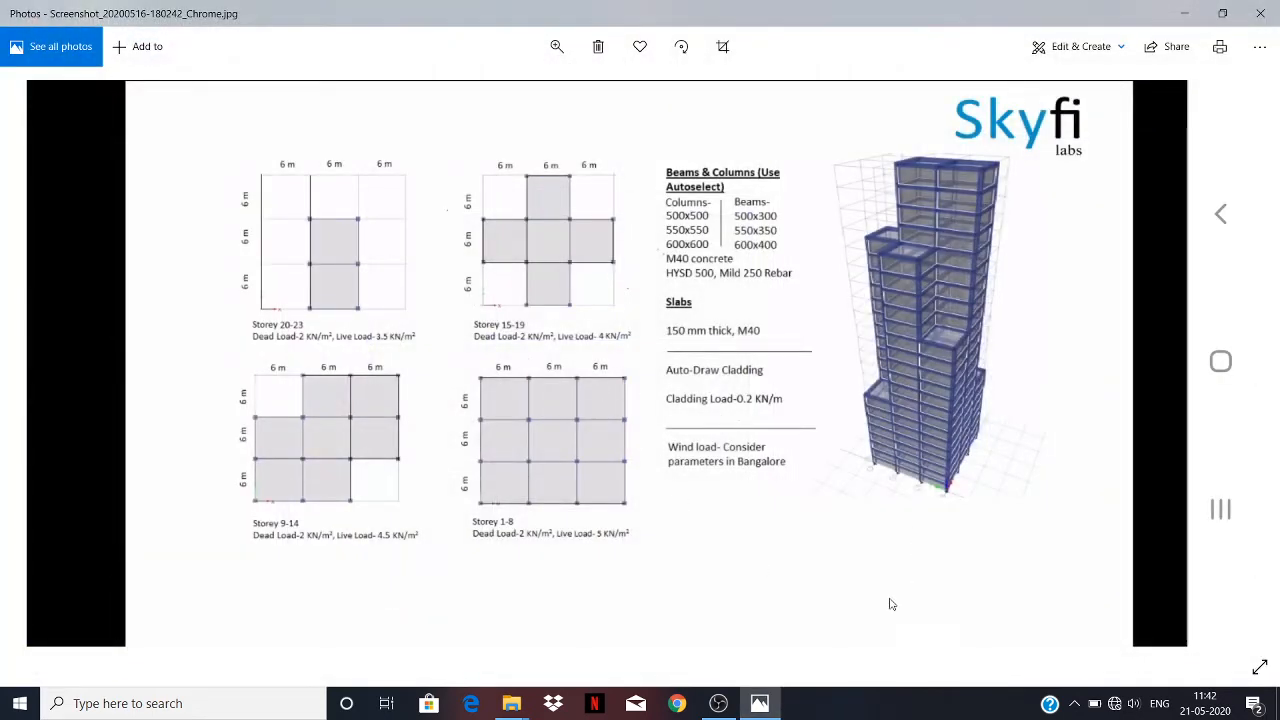
pyautogui.click(772, 706)
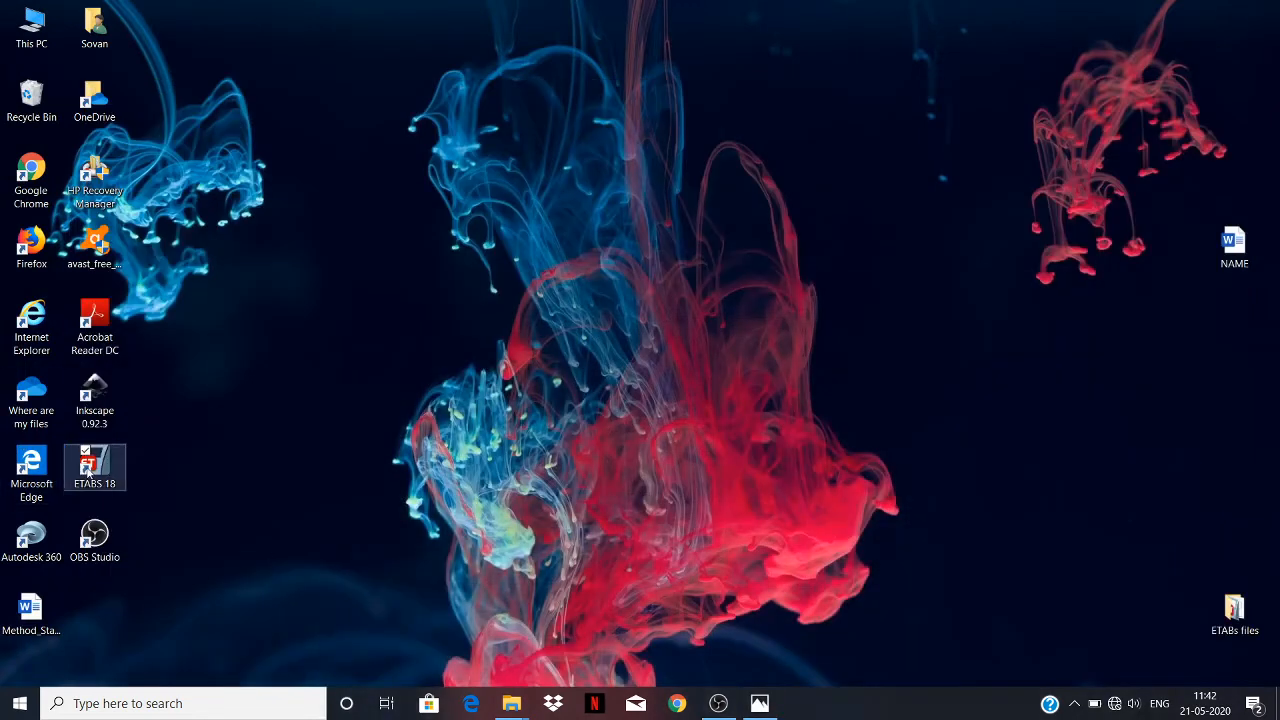
pyautogui.doubleClick(121, 462)
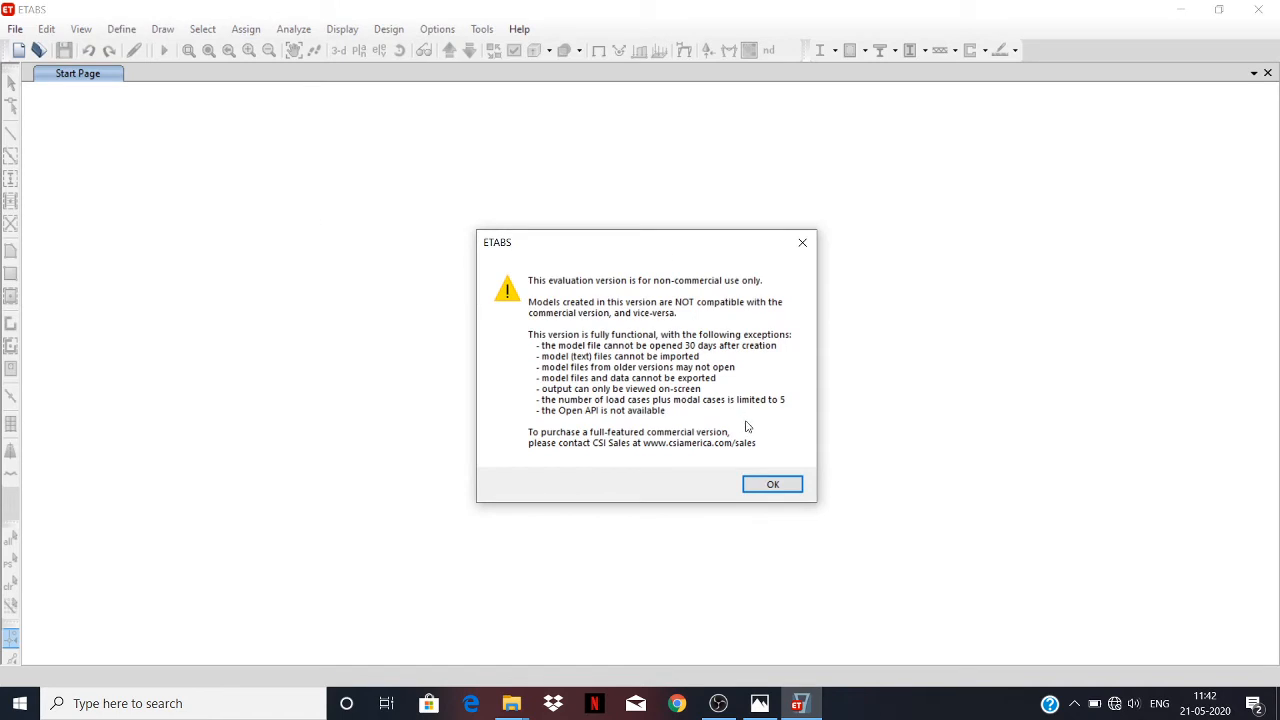
pyautogui.click(772, 484)
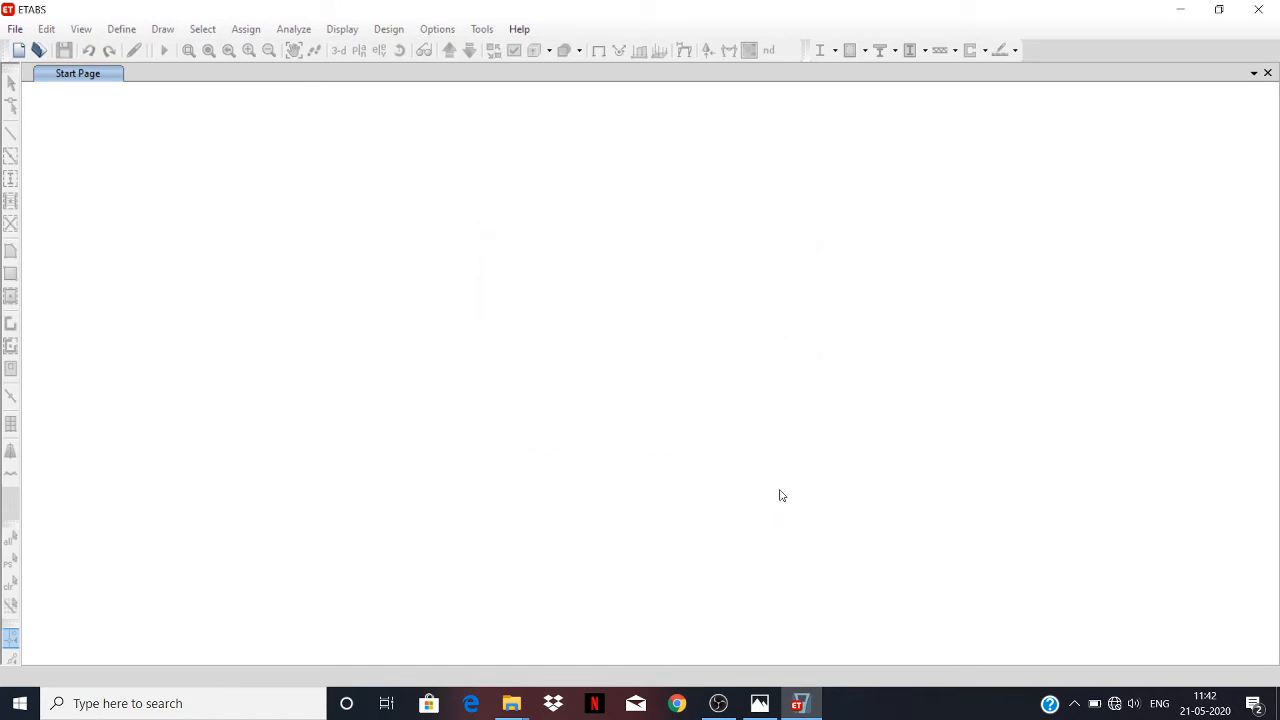
# Open the model file "final poject" from the ETABs files folder and accept the evaluation notice.
pyautogui.click(17, 28)
pyautogui.click(48, 71)
pyautogui.click(317, 192)
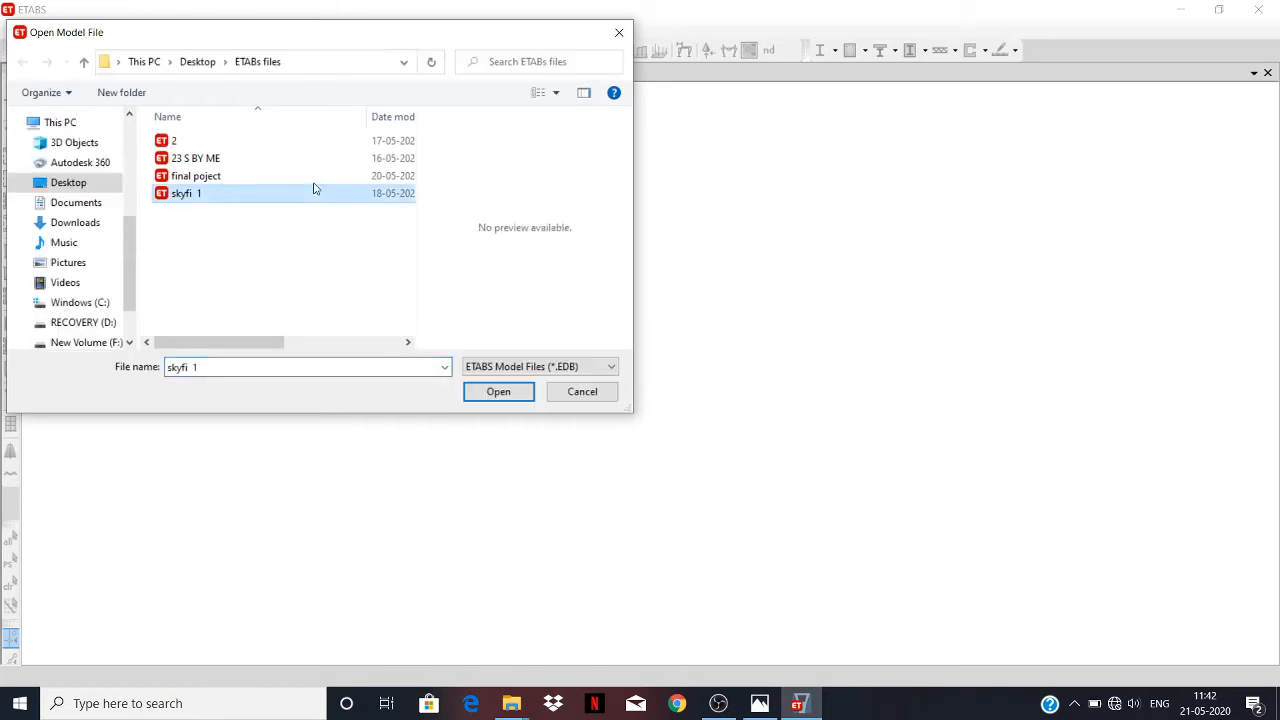
pyautogui.click(318, 176)
pyautogui.click(500, 395)
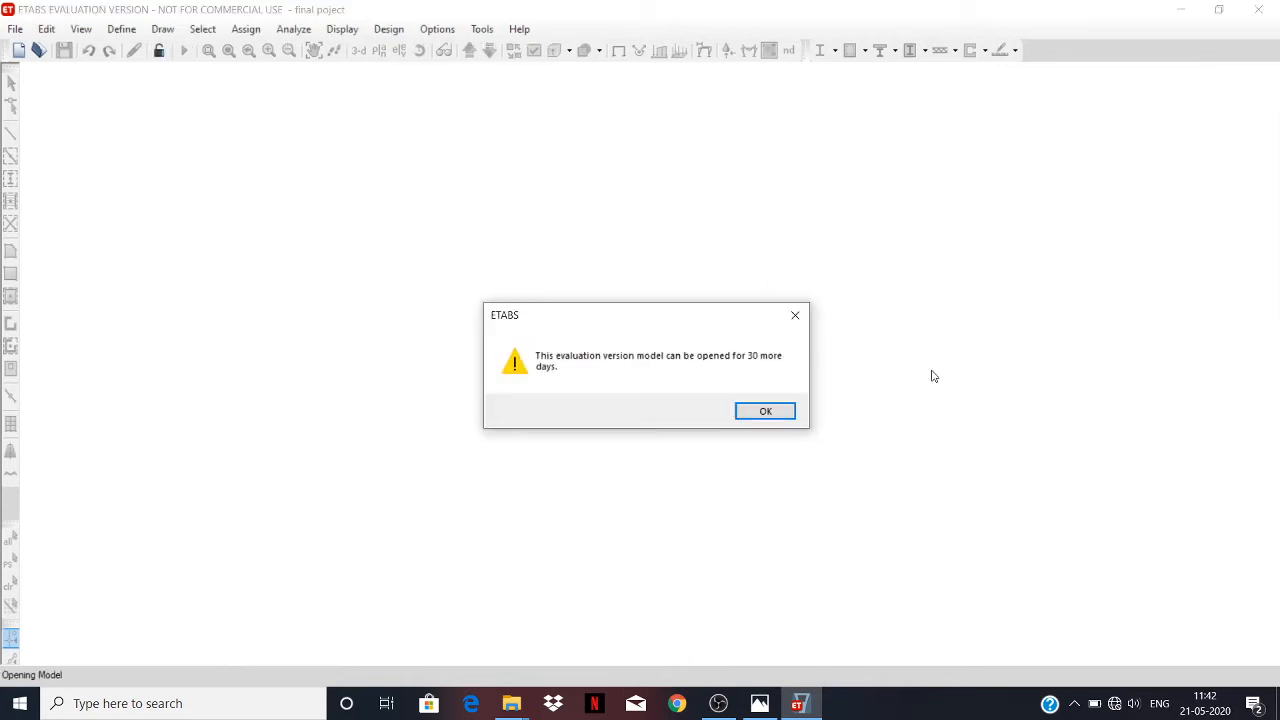
pyautogui.click(768, 411)
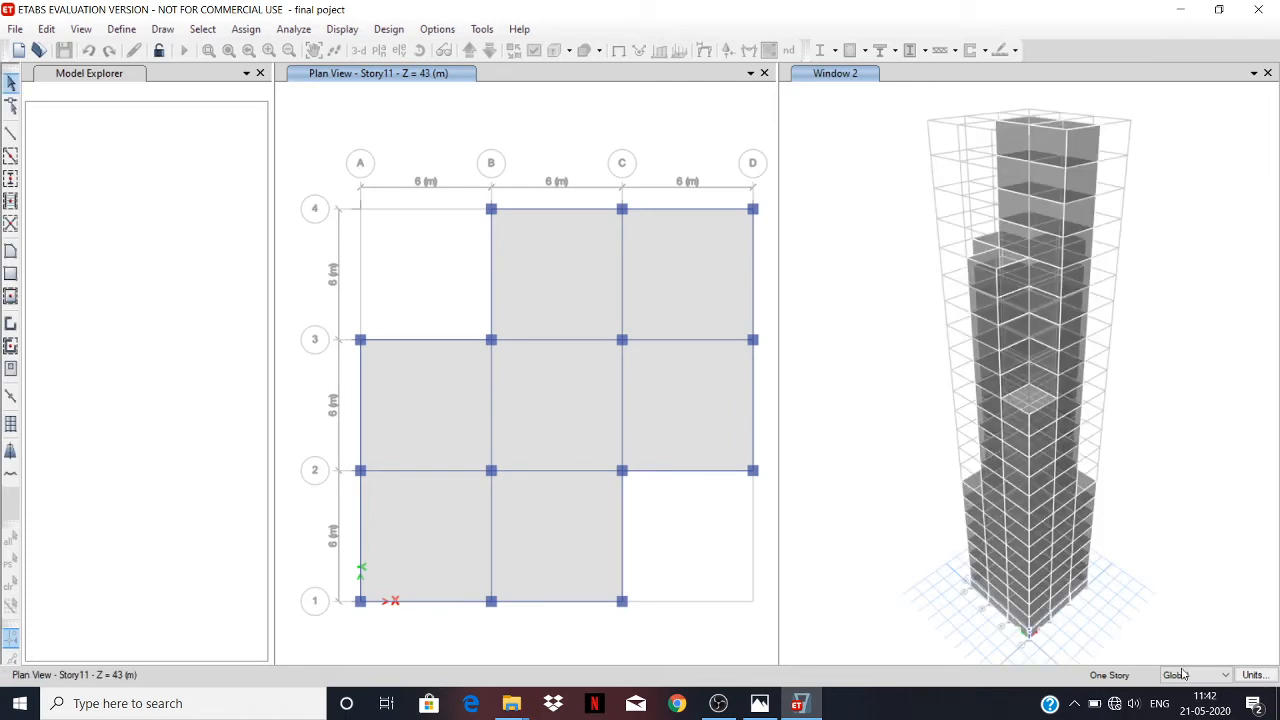
# Set the story scope of the reopened model to Similar Stories.
pyautogui.click(1126, 676)
pyautogui.click(1131, 712)
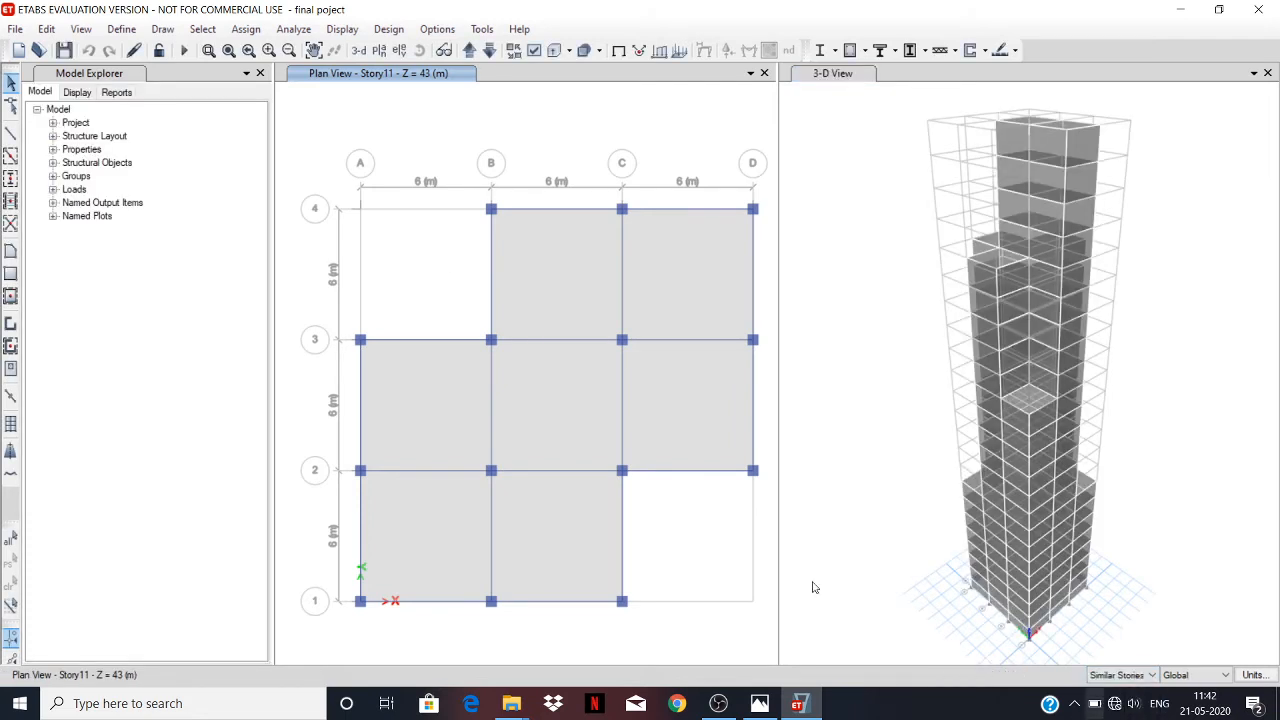
# Review the load patterns offered for a uniform shell load assignment, and close the dialog without assigning a load.
pyautogui.click(250, 30)
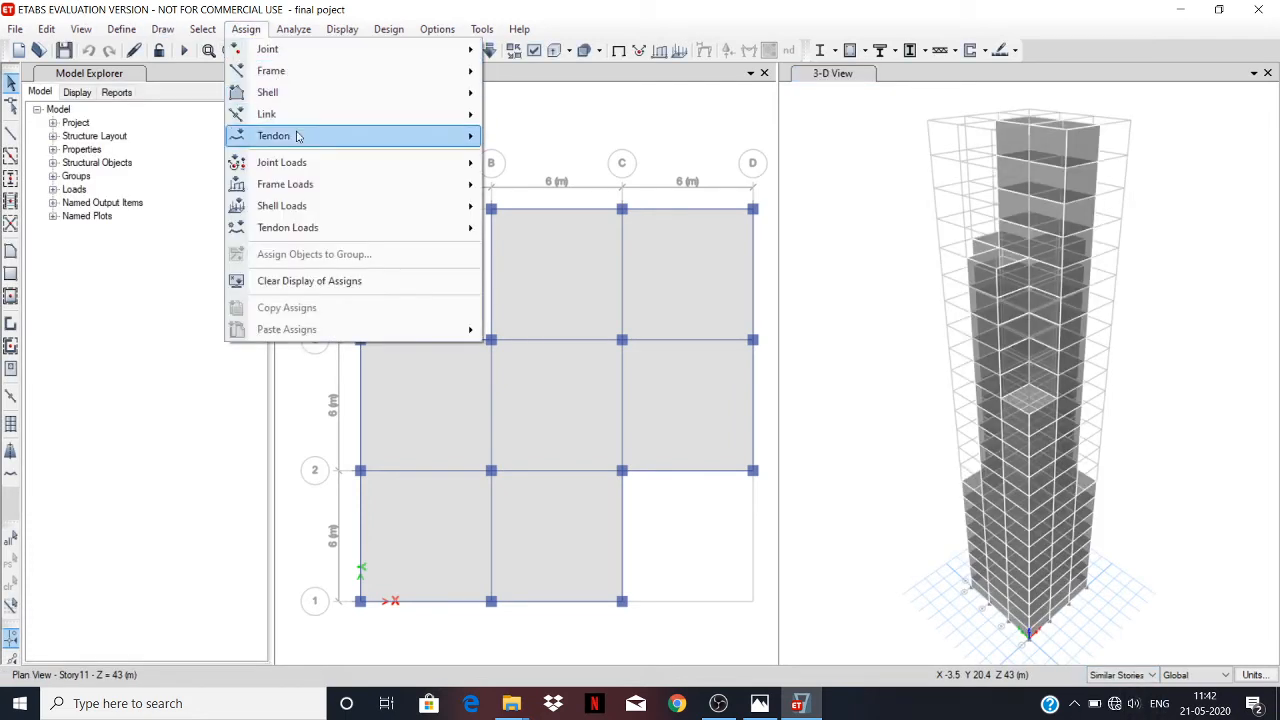
pyautogui.moveTo(320, 206)
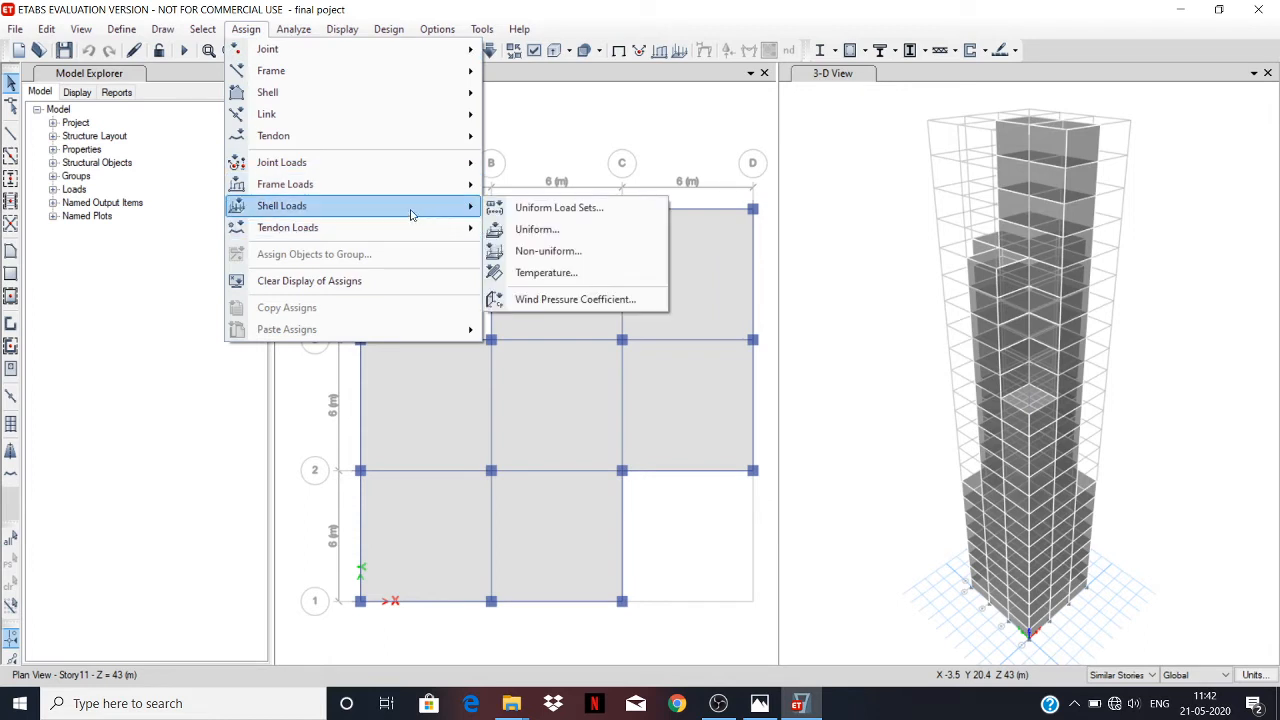
pyautogui.click(537, 229)
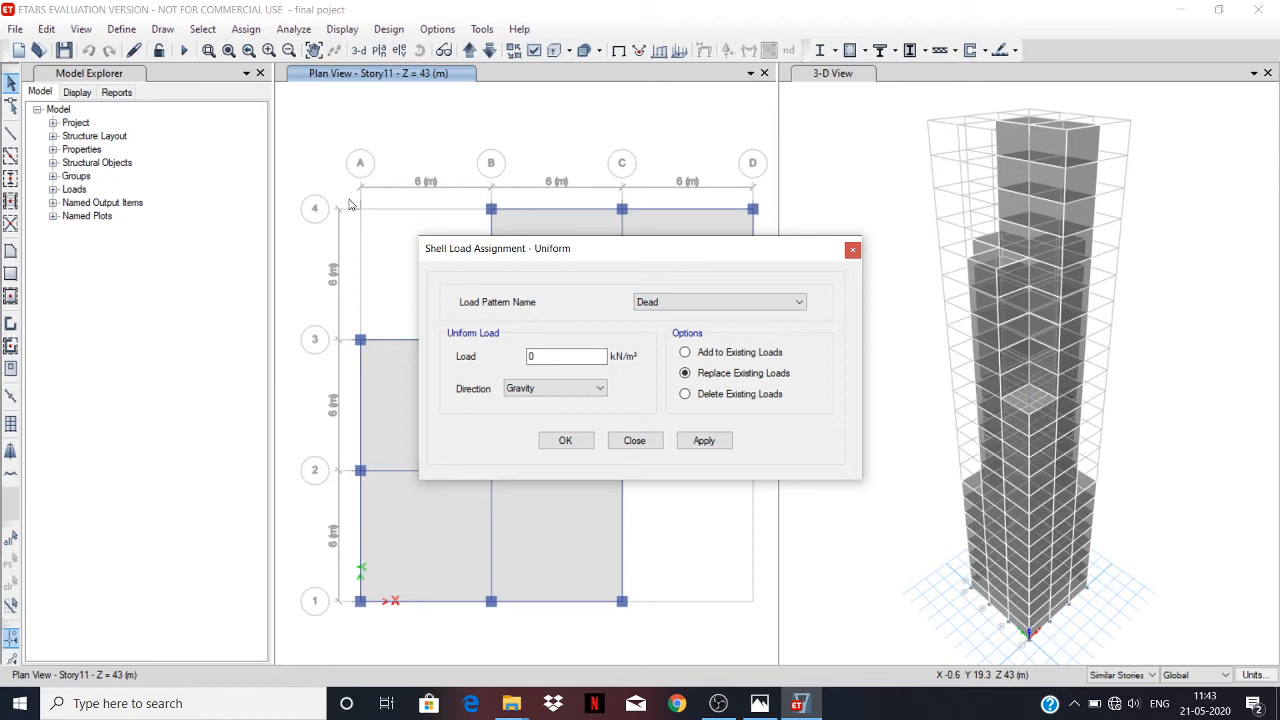
pyautogui.click(683, 301)
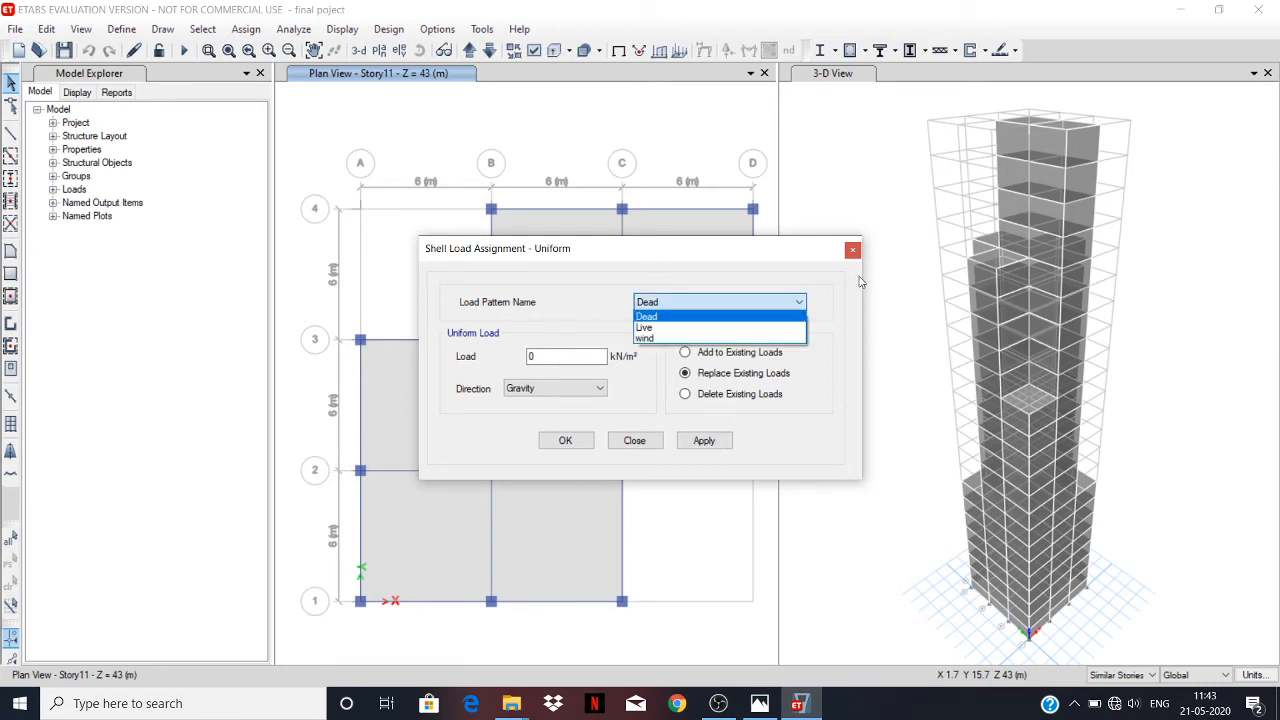
pyautogui.click(739, 256)
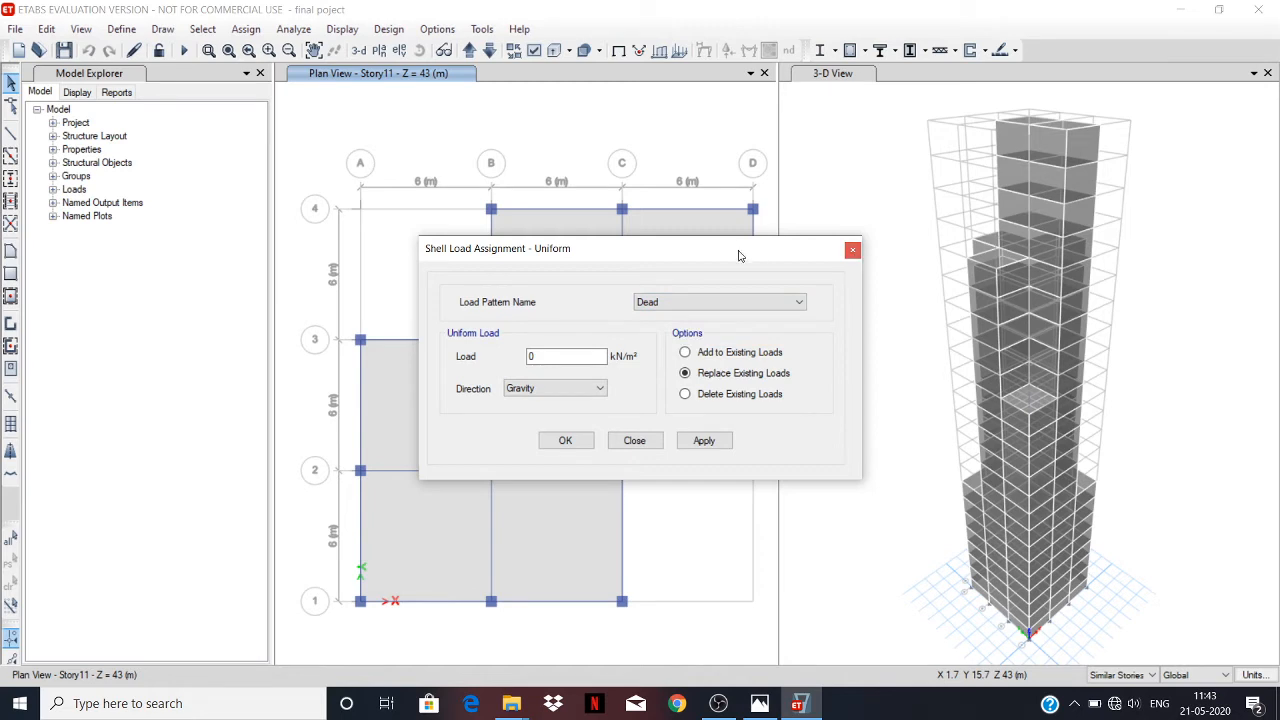
pyautogui.click(640, 438)
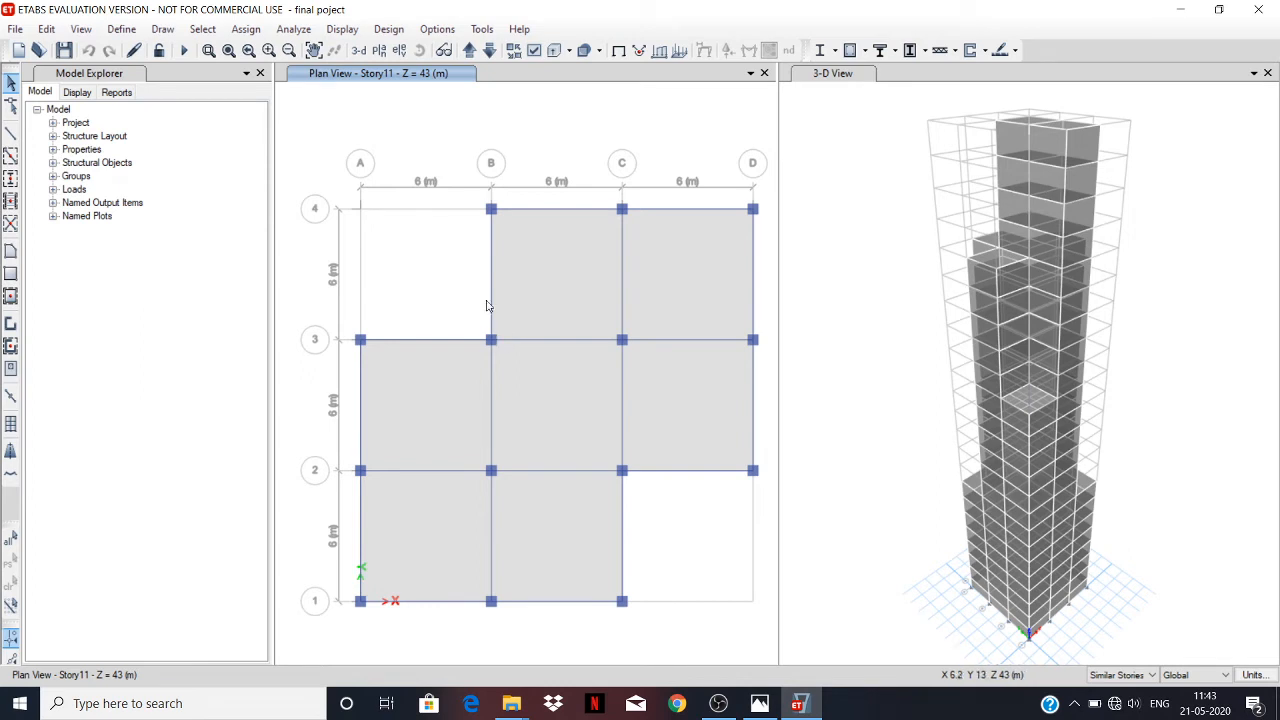
# Review the distributed frame load settings against the project reference image in Photos, and close the dialog in ETABS without assigning a load.
pyautogui.click(264, 33)
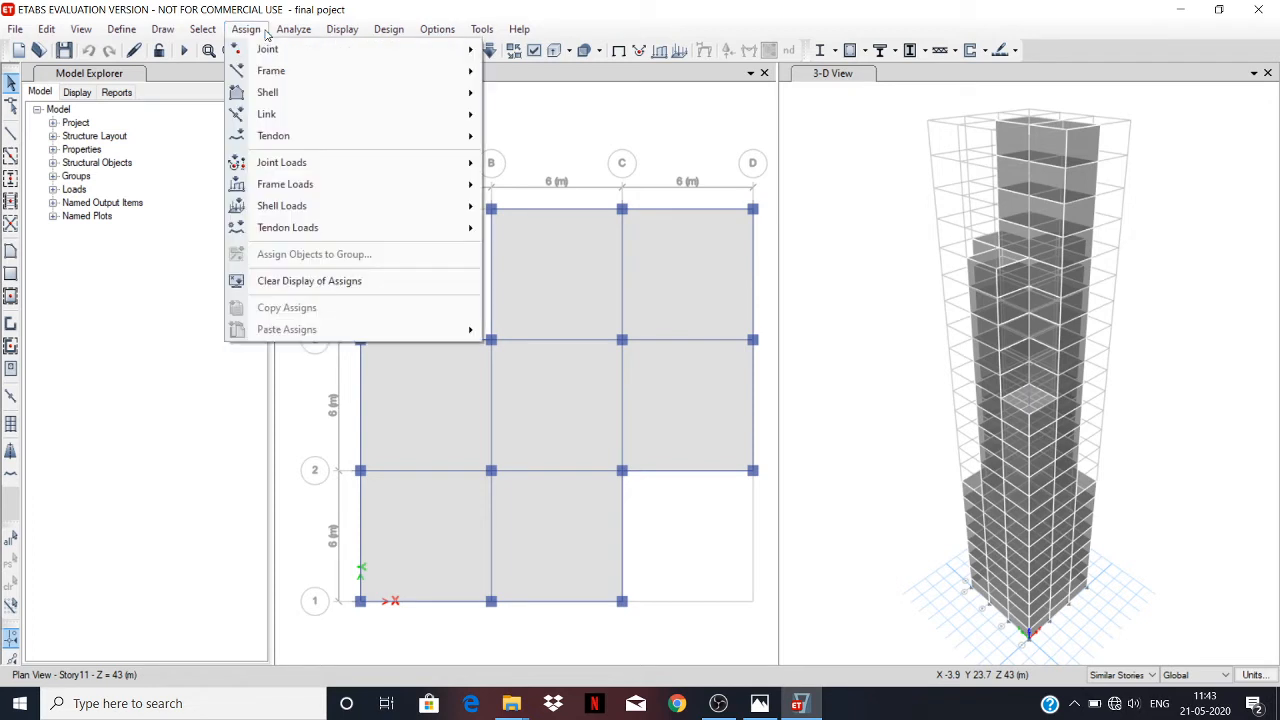
pyautogui.moveTo(314, 188)
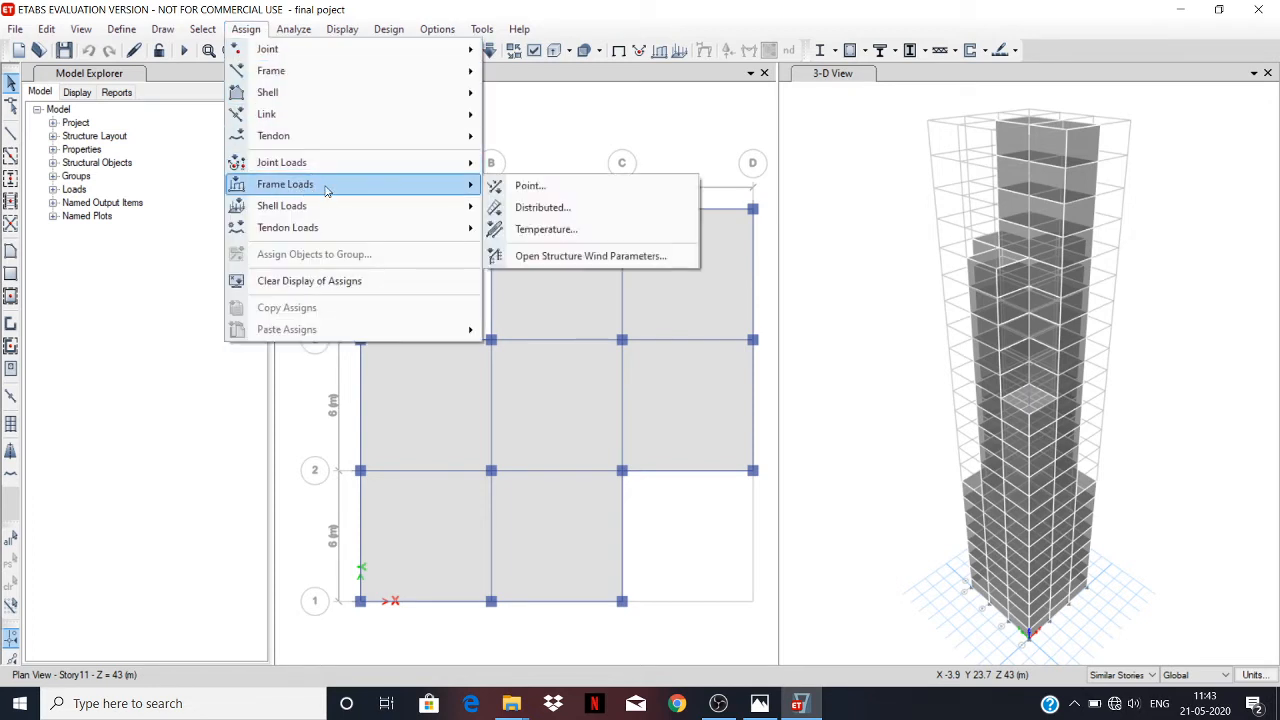
pyautogui.click(553, 210)
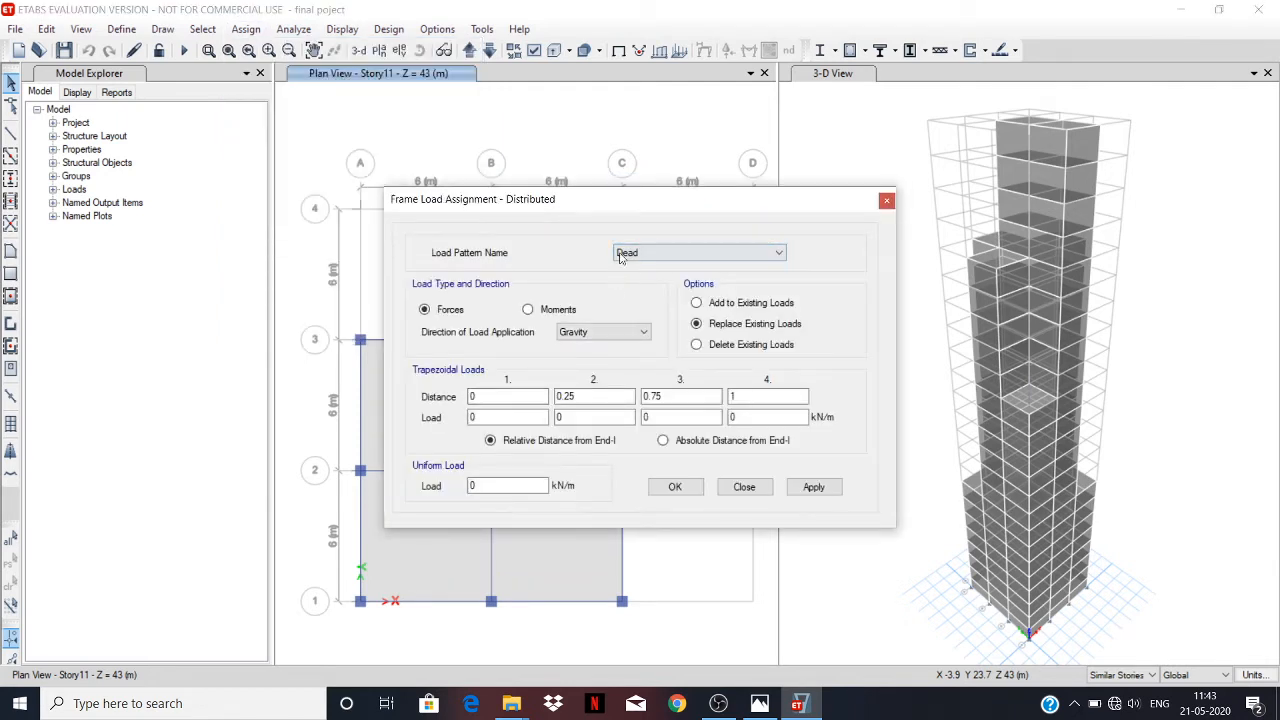
pyautogui.click(475, 485)
pyautogui.hotkey('alt', 'Tab')
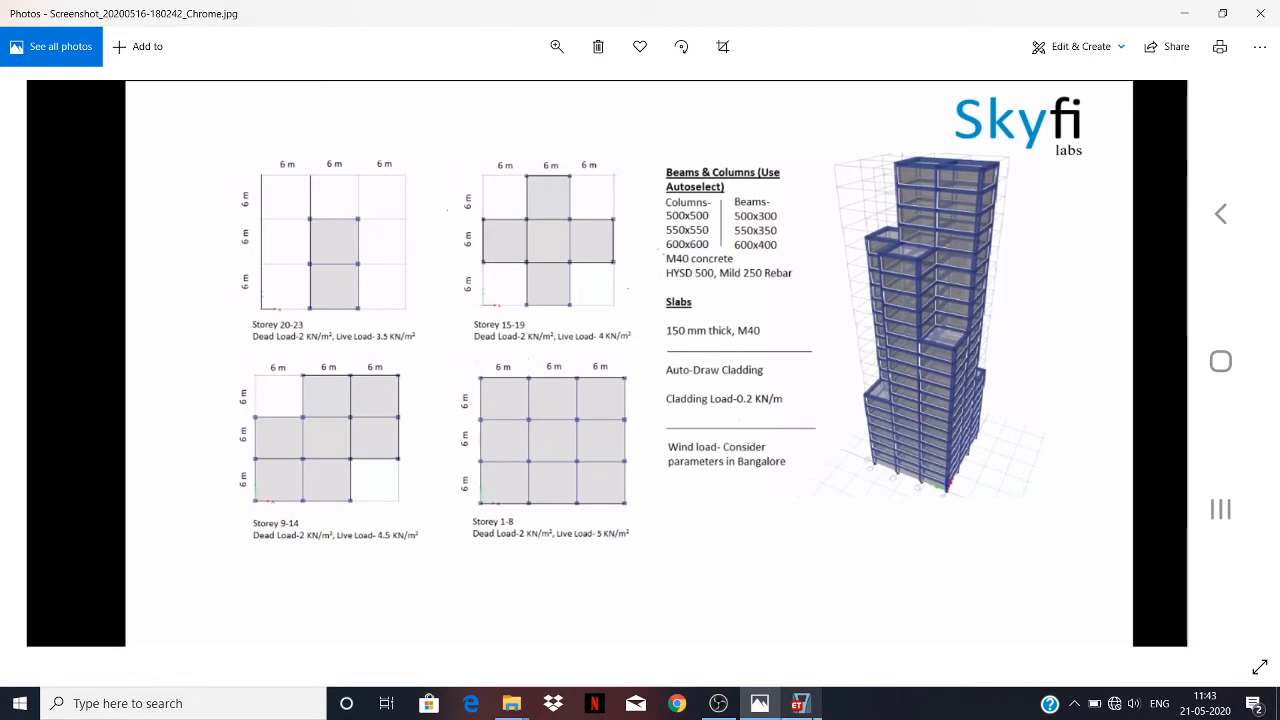
pyautogui.moveTo(799, 704)
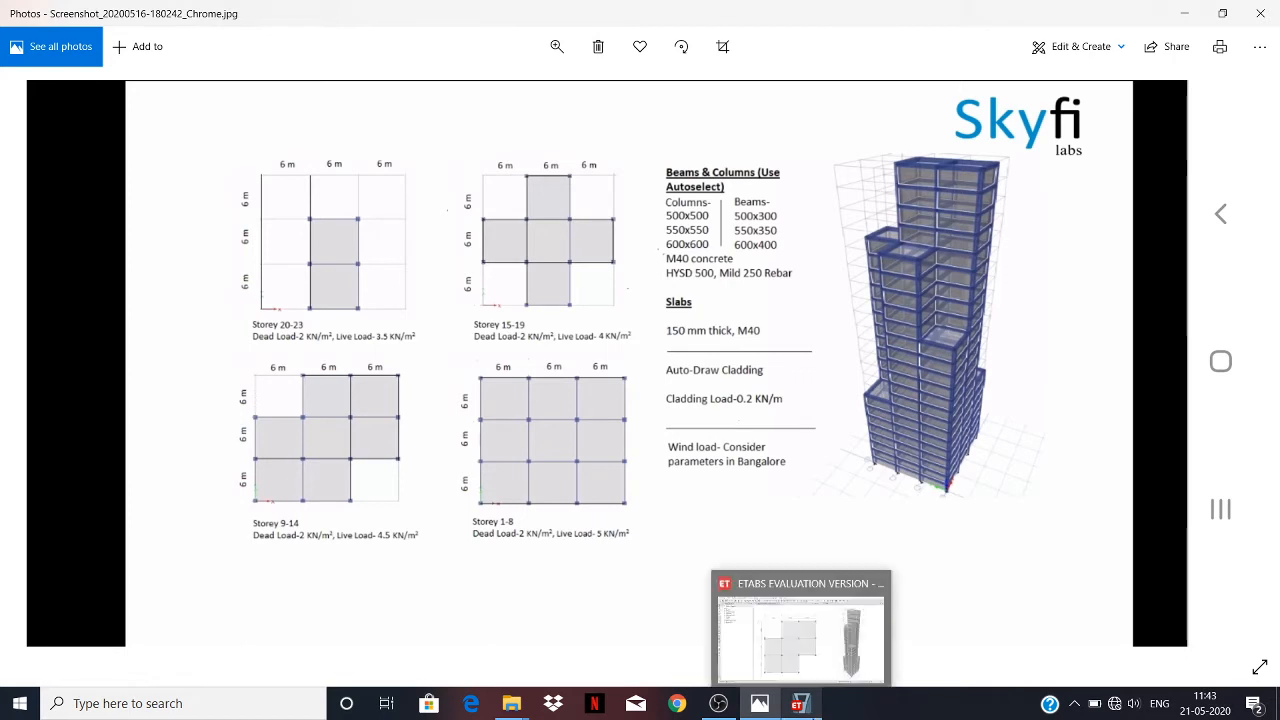
pyautogui.click(800, 705)
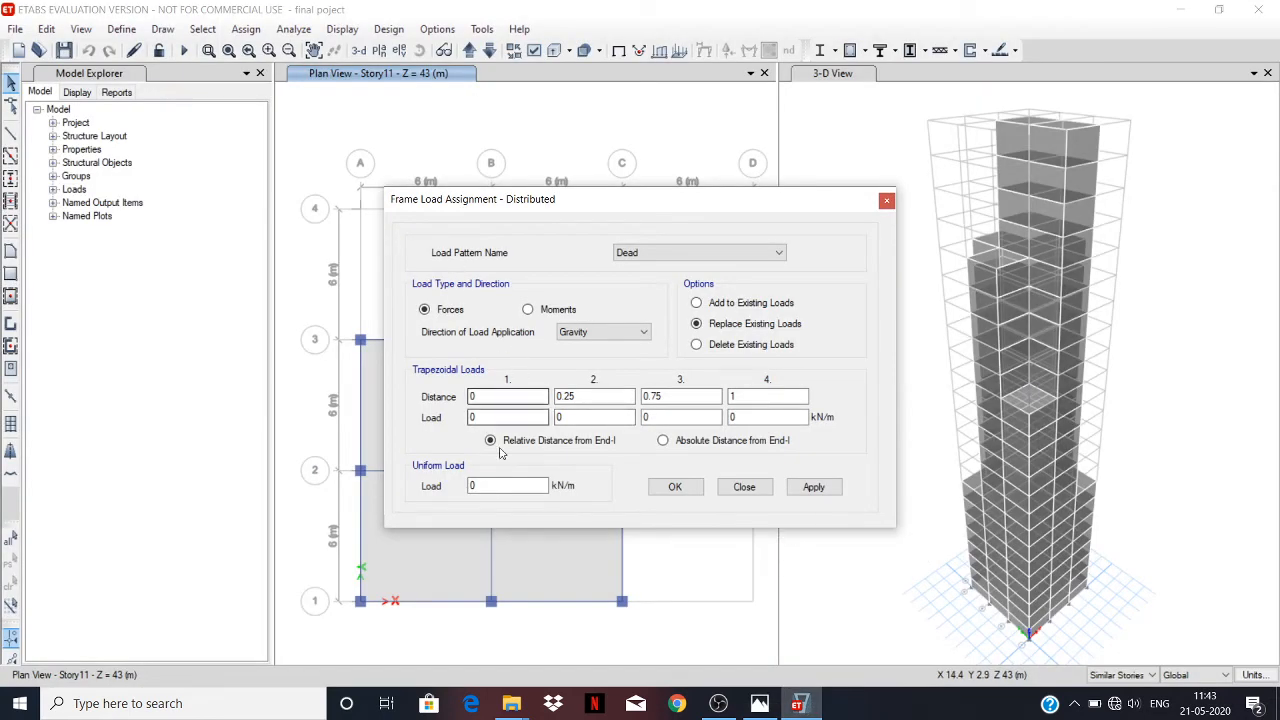
pyautogui.click(481, 486)
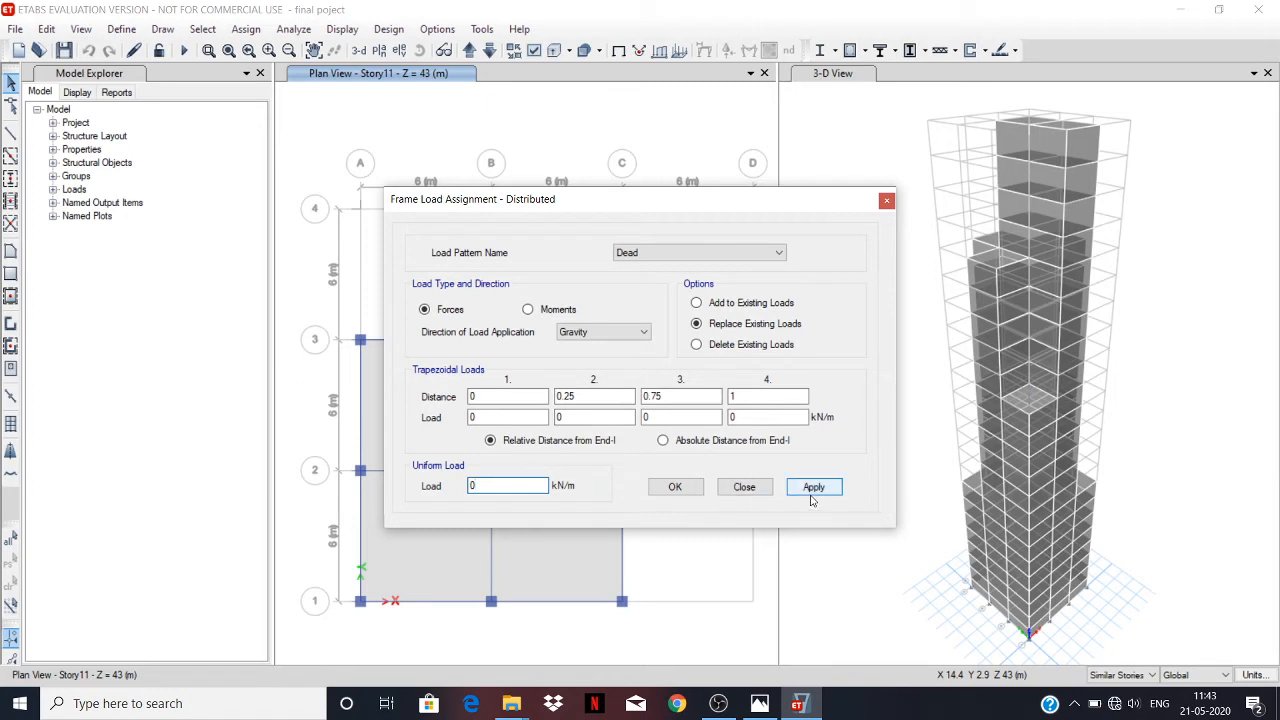
pyautogui.click(886, 200)
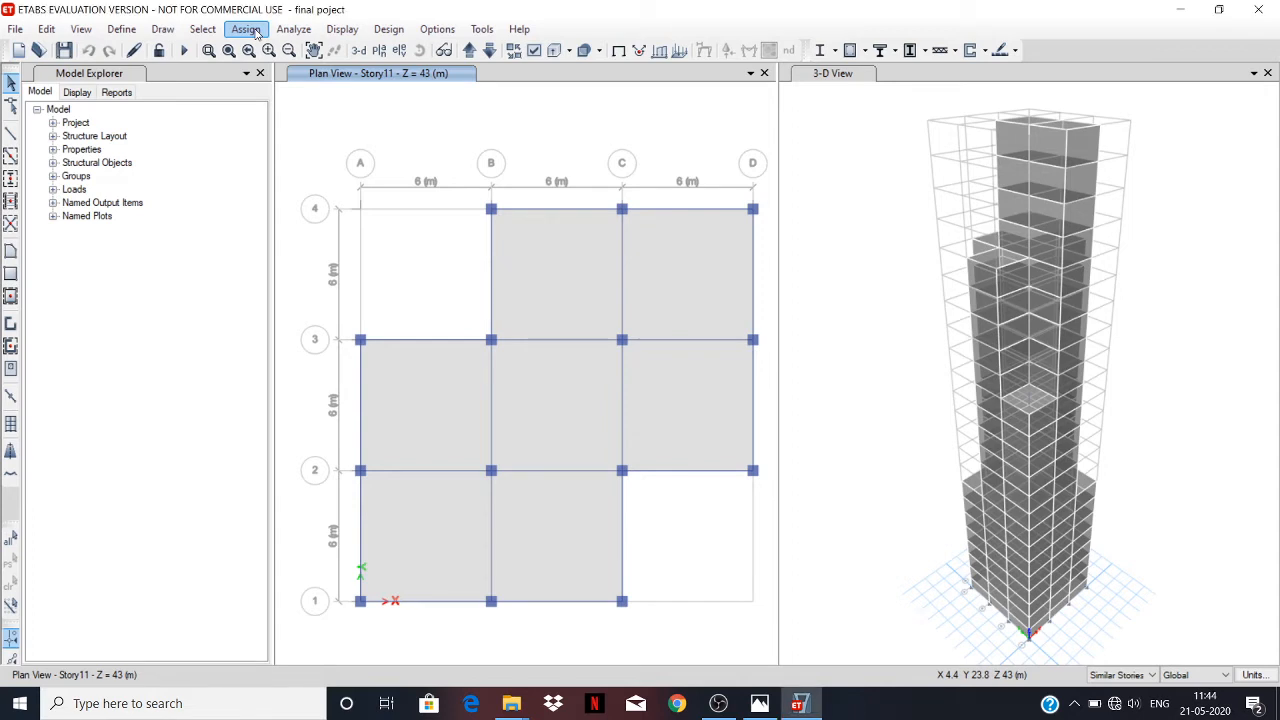
pyautogui.click(245, 29)
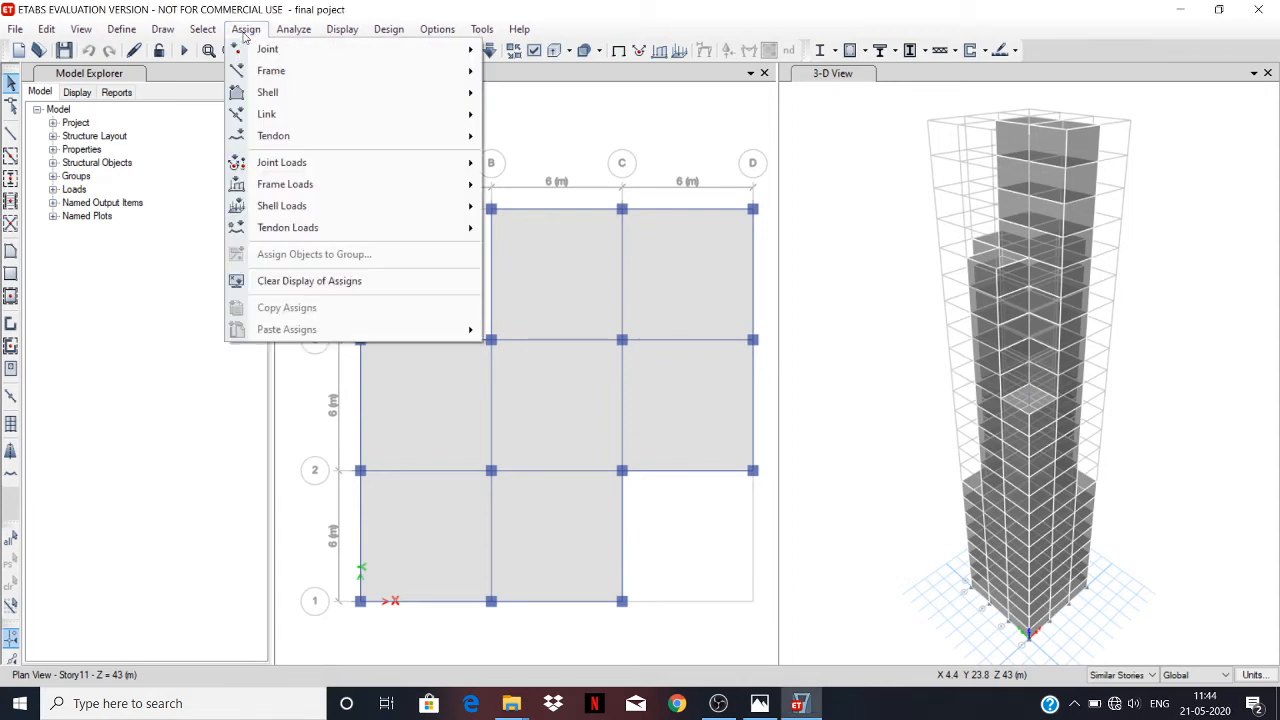
pyautogui.moveTo(328, 213)
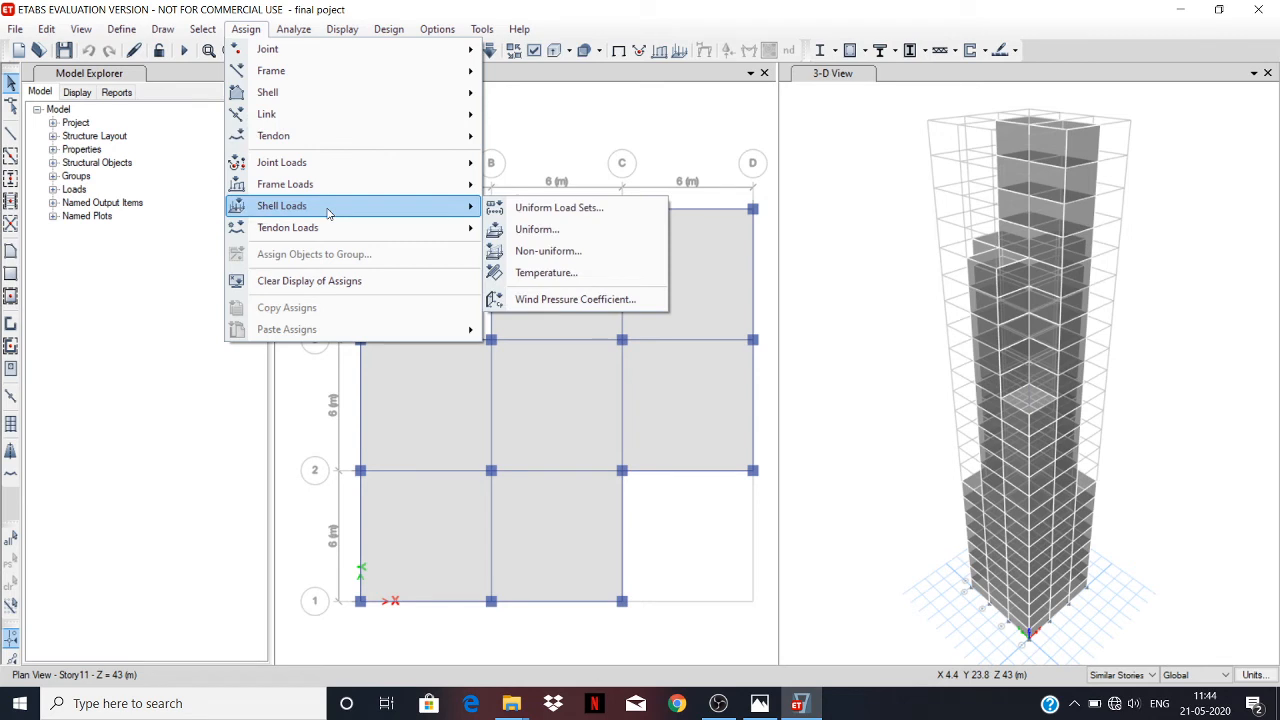
pyautogui.click(534, 114)
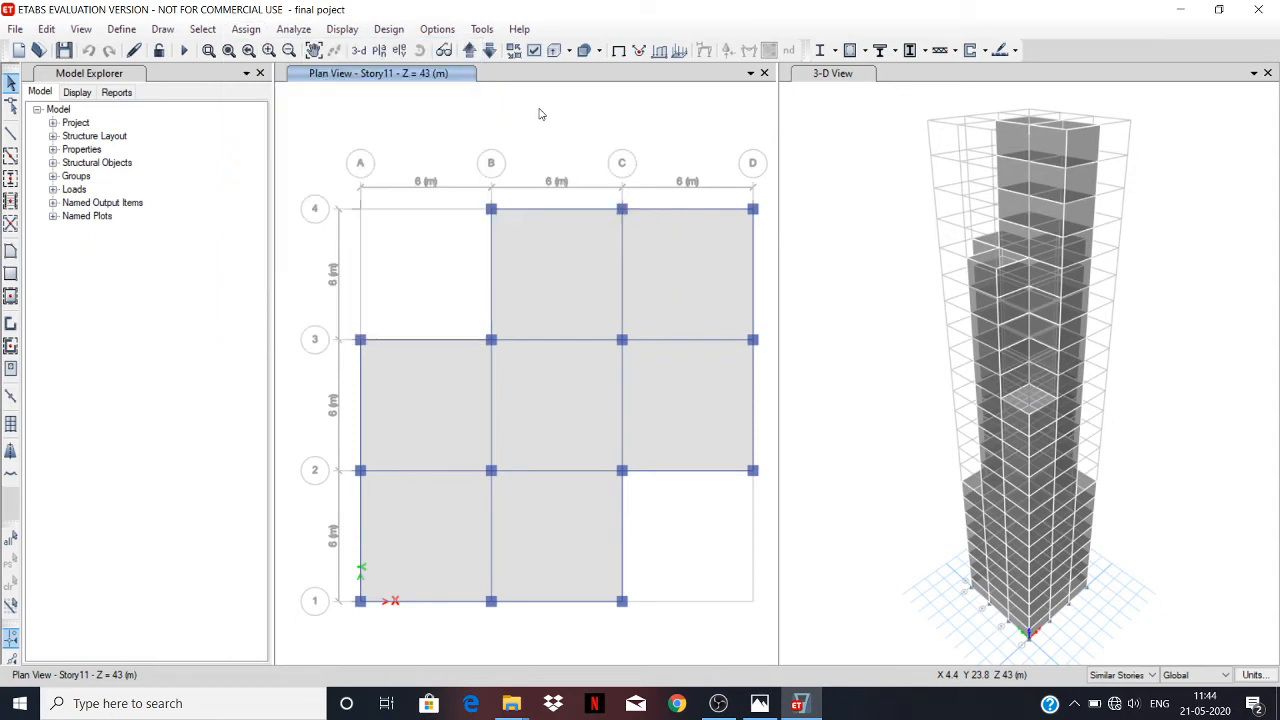
# Set the story scope to All Stories.
pyautogui.click(1143, 677)
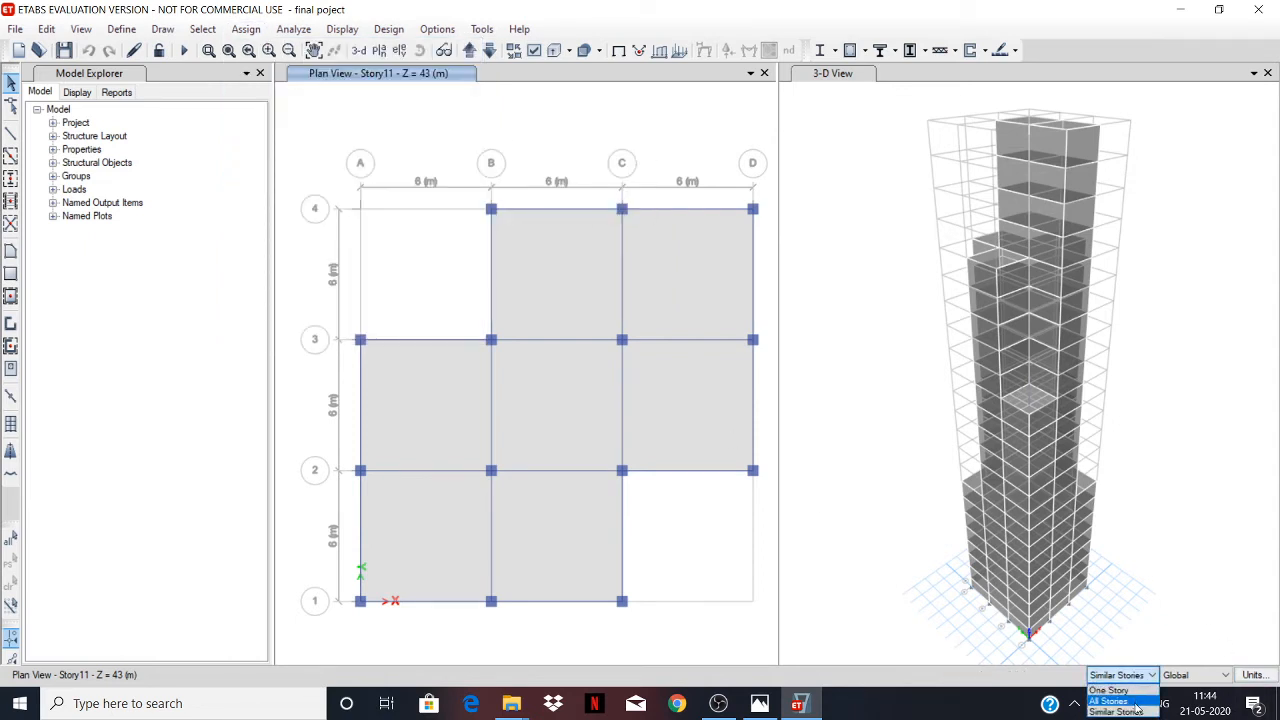
pyautogui.click(1134, 702)
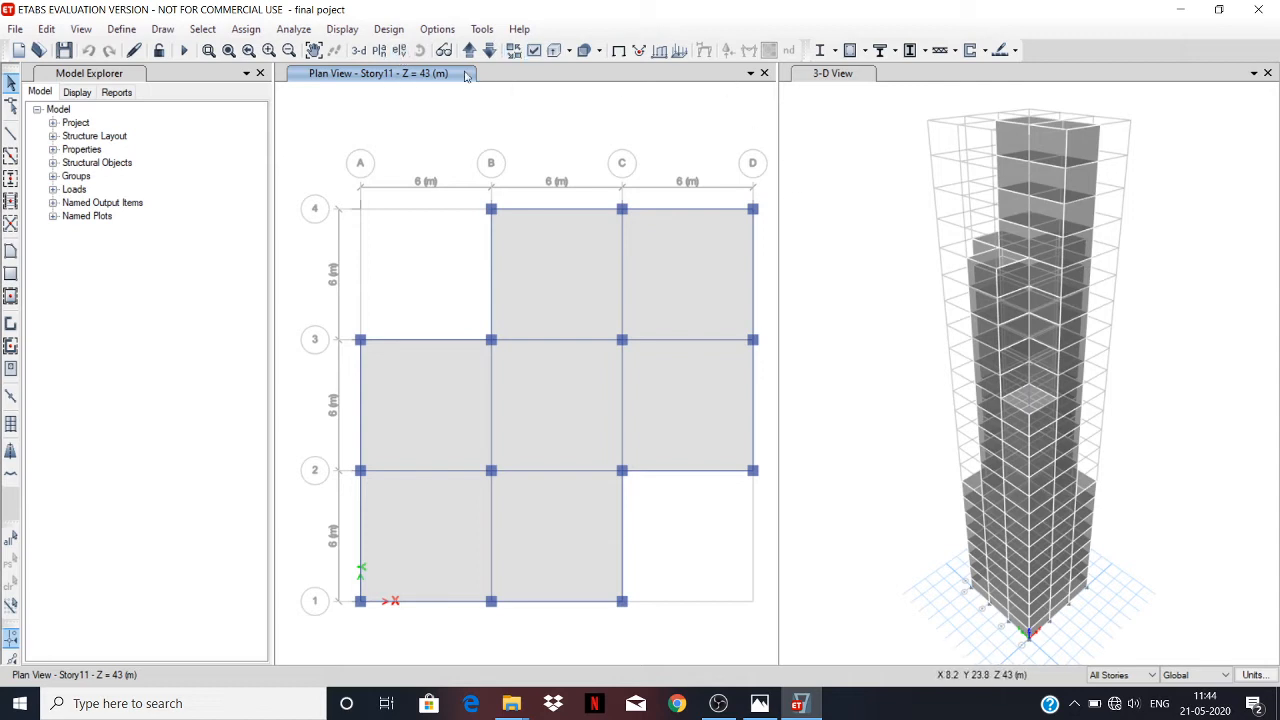
# Replace the 3-D view with the elevation view along grid line A.
pyautogui.click(822, 113)
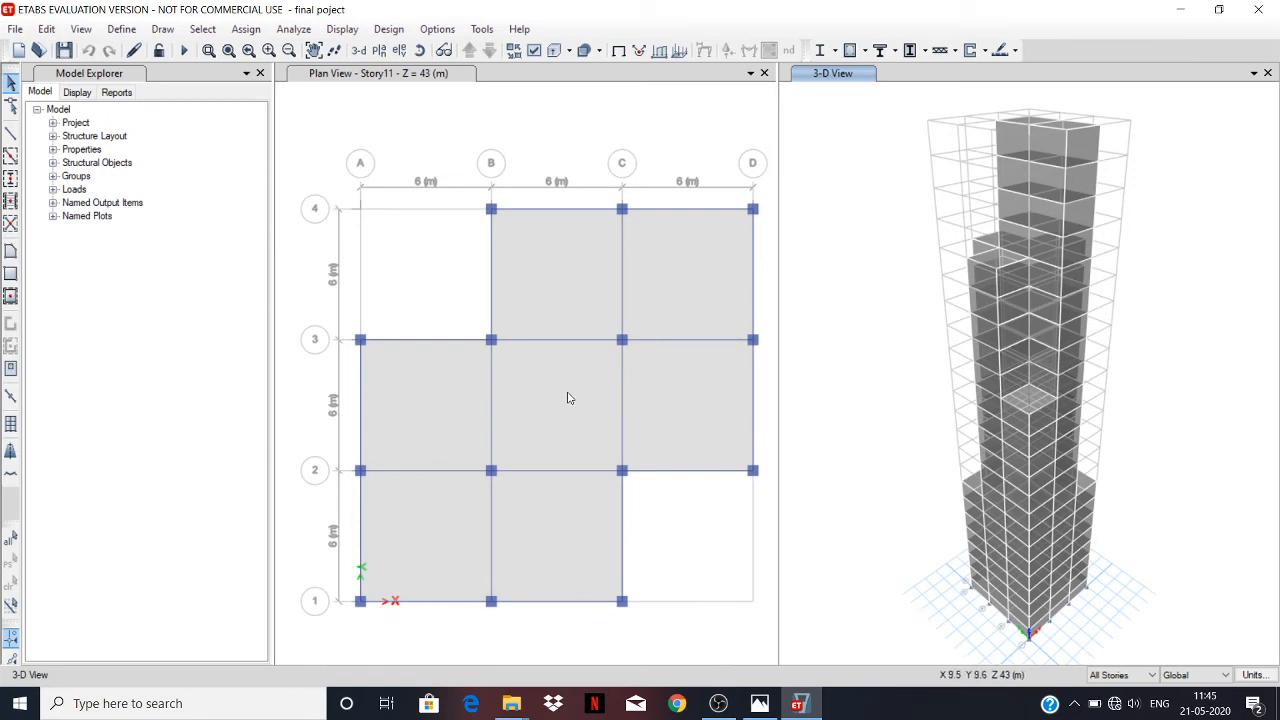
pyautogui.click(399, 51)
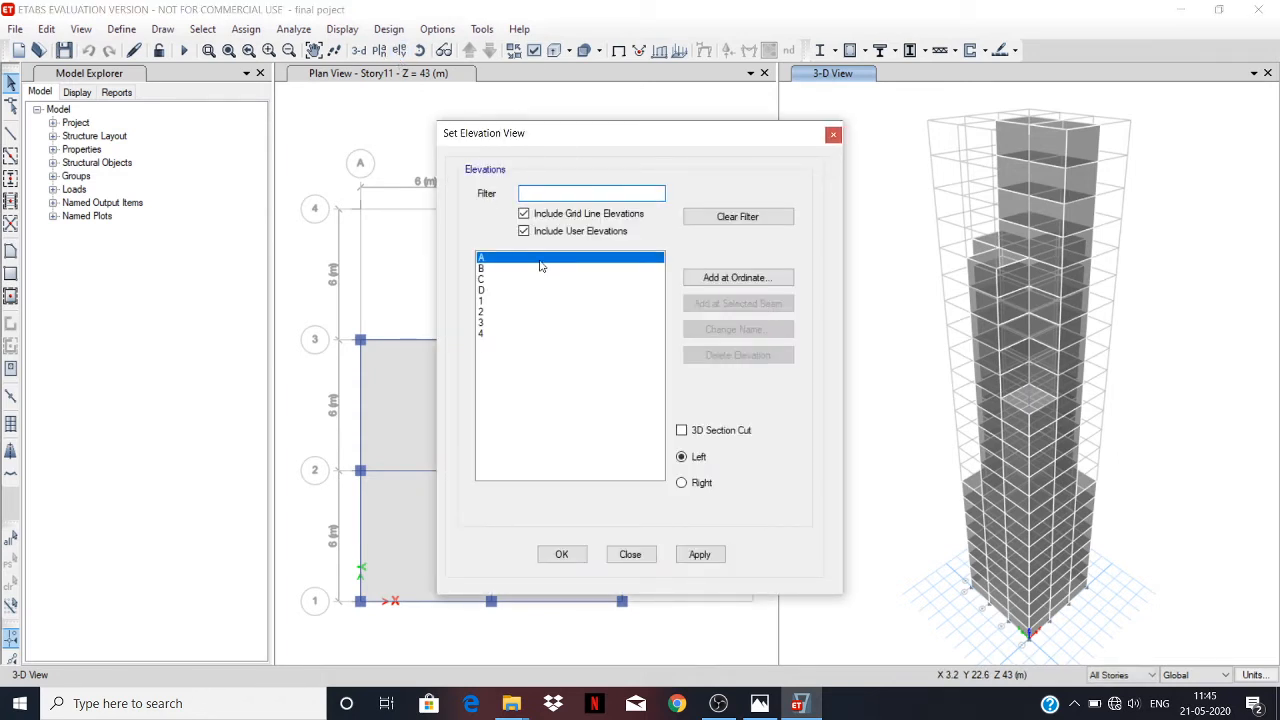
pyautogui.click(697, 555)
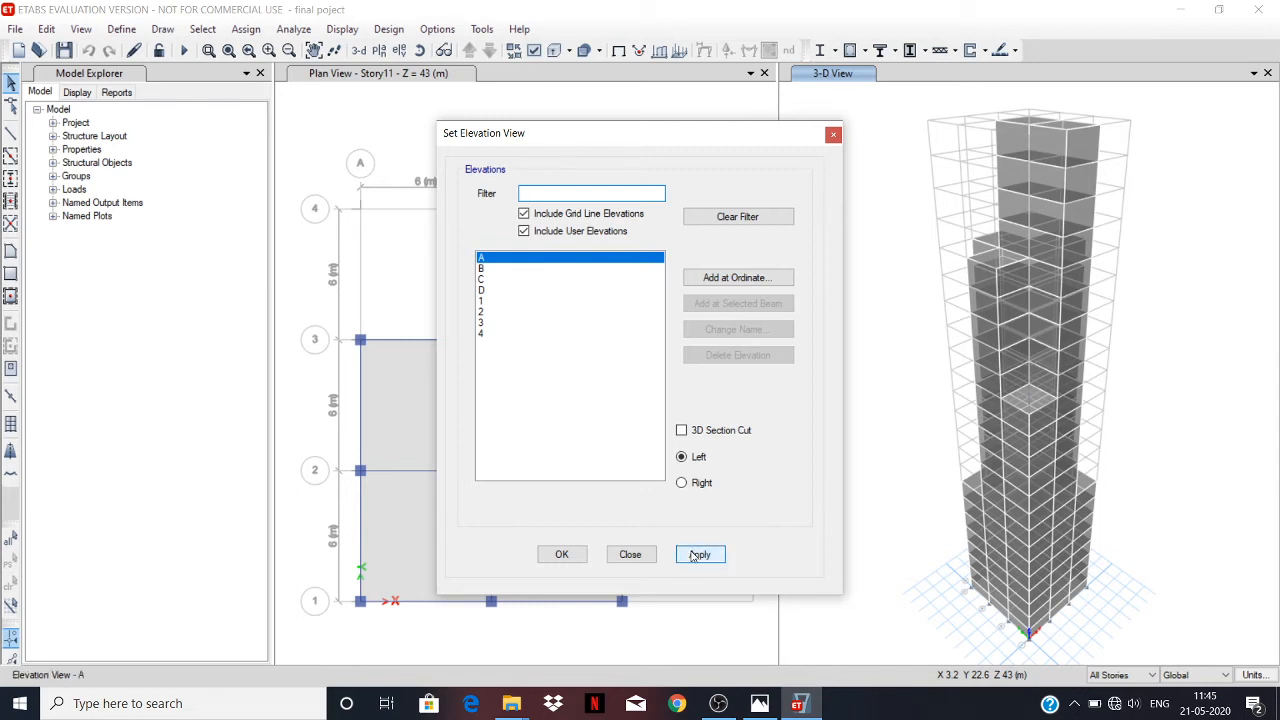
pyautogui.click(561, 556)
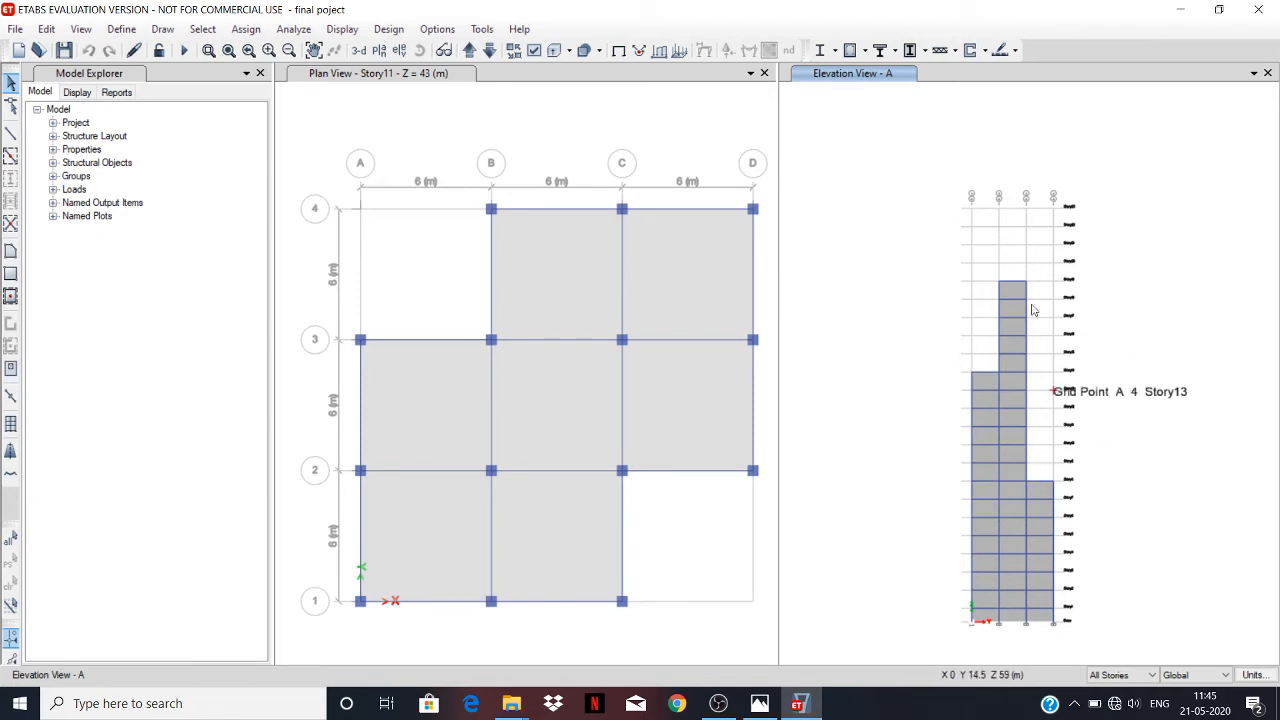
# Open the Indian IS875:1987 lateral load settings of the wind load pattern for review.
pyautogui.click(124, 32)
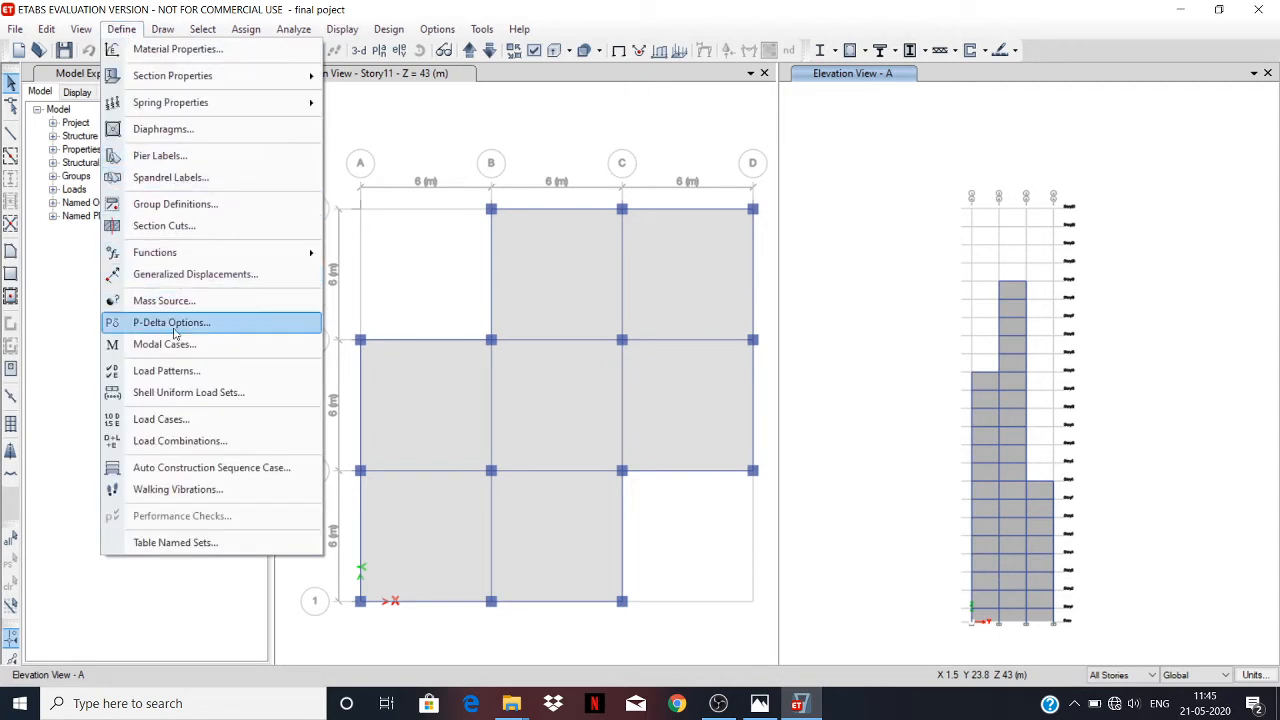
pyautogui.click(190, 370)
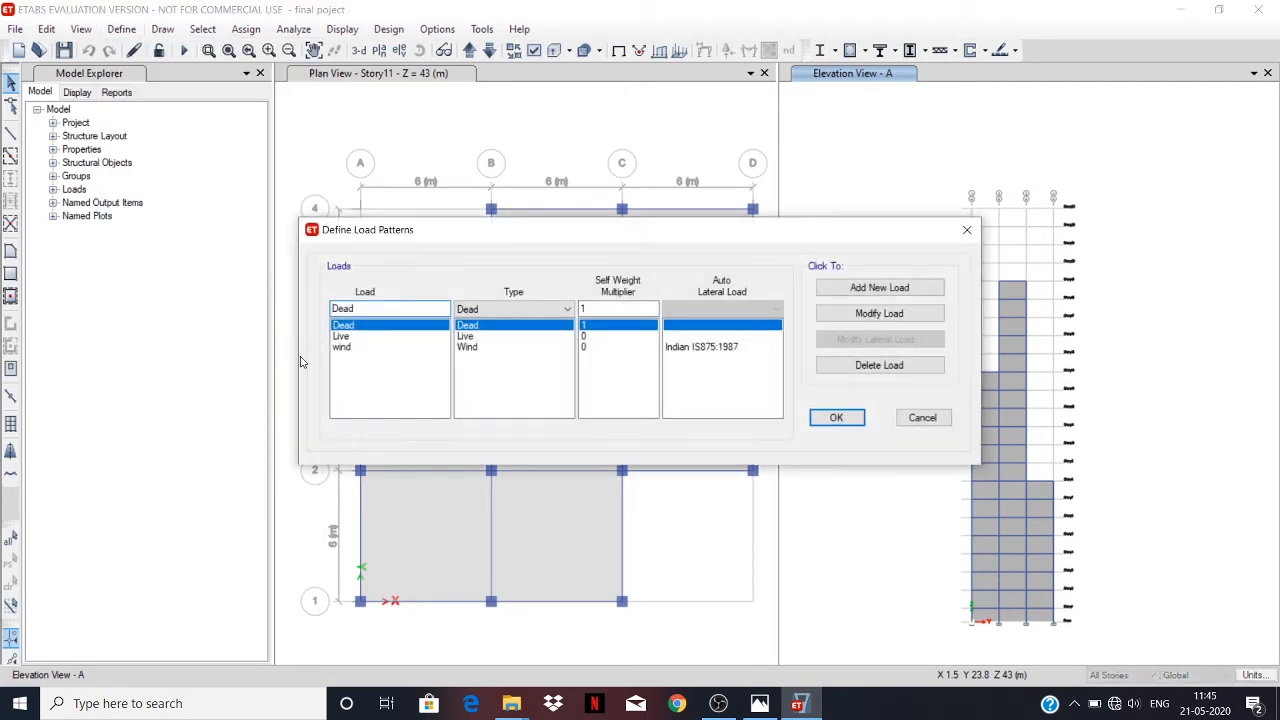
pyautogui.click(688, 347)
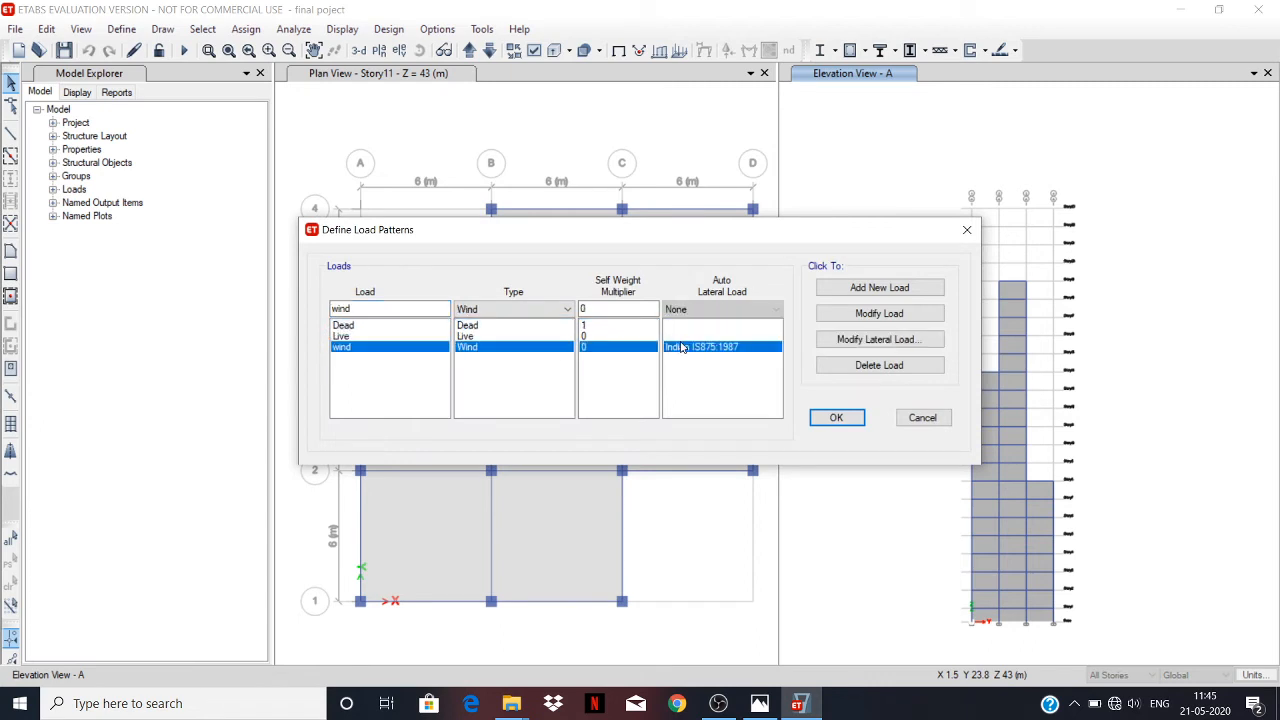
pyautogui.click(906, 339)
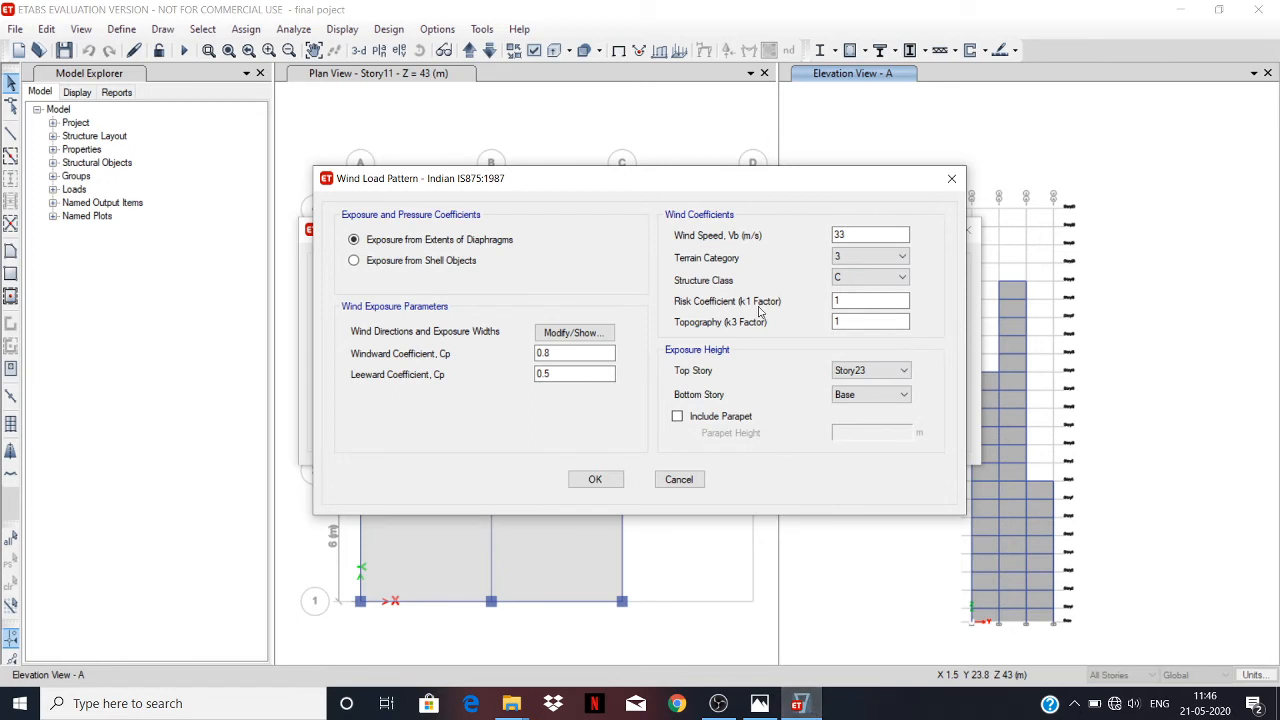
# Switch to the desktop, open the ETABs files folder and maximize its window to view the code documents.
pyautogui.click(800, 705)
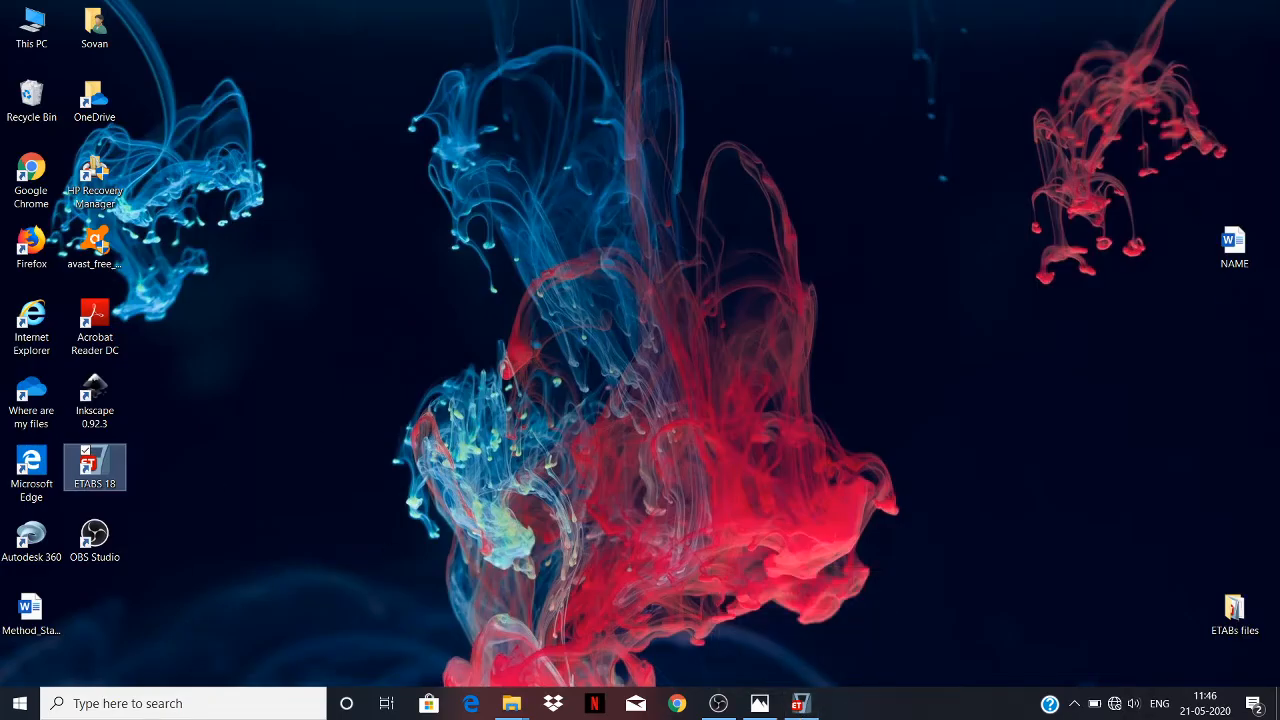
pyautogui.click(1240, 607)
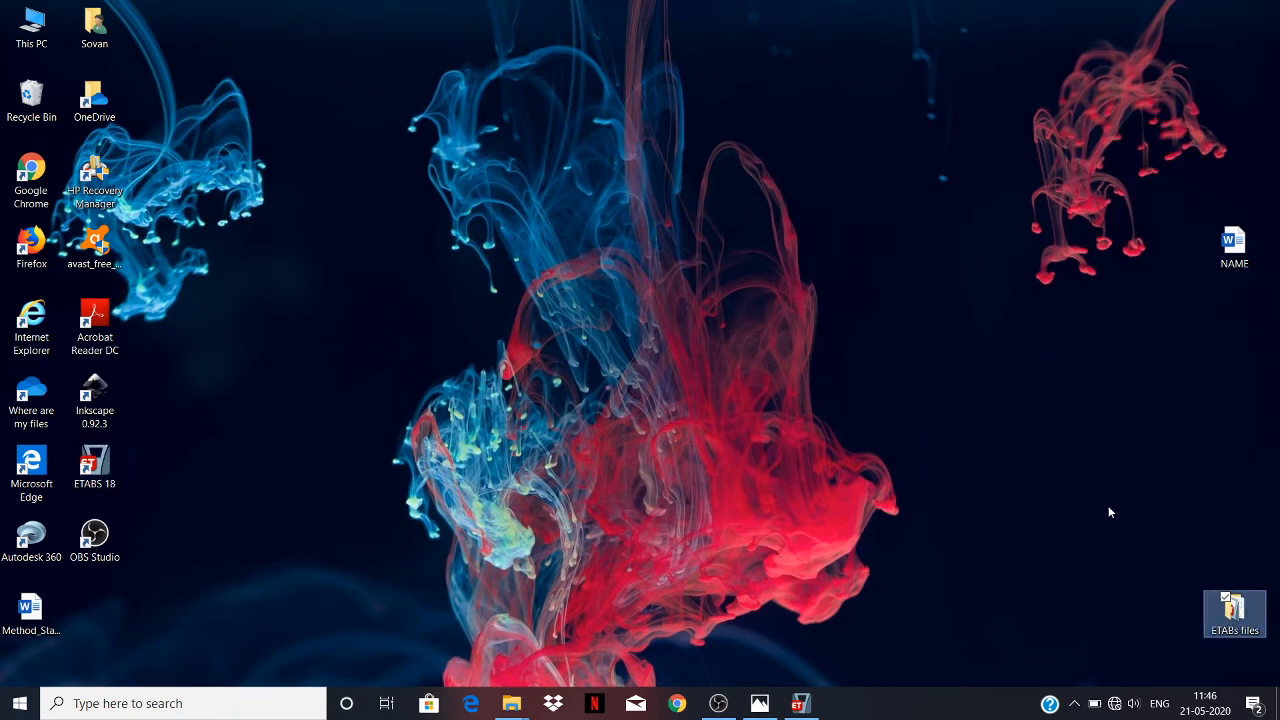
pyautogui.doubleClick(1236, 610)
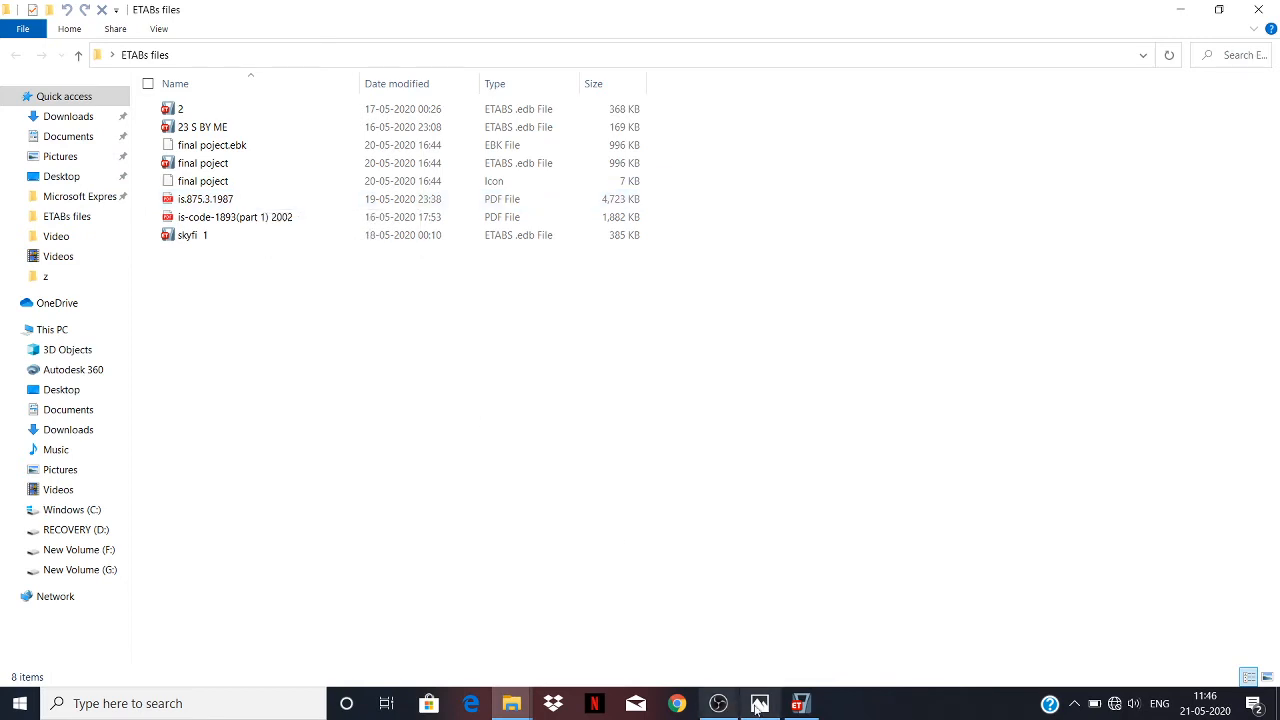
pyautogui.click(790, 705)
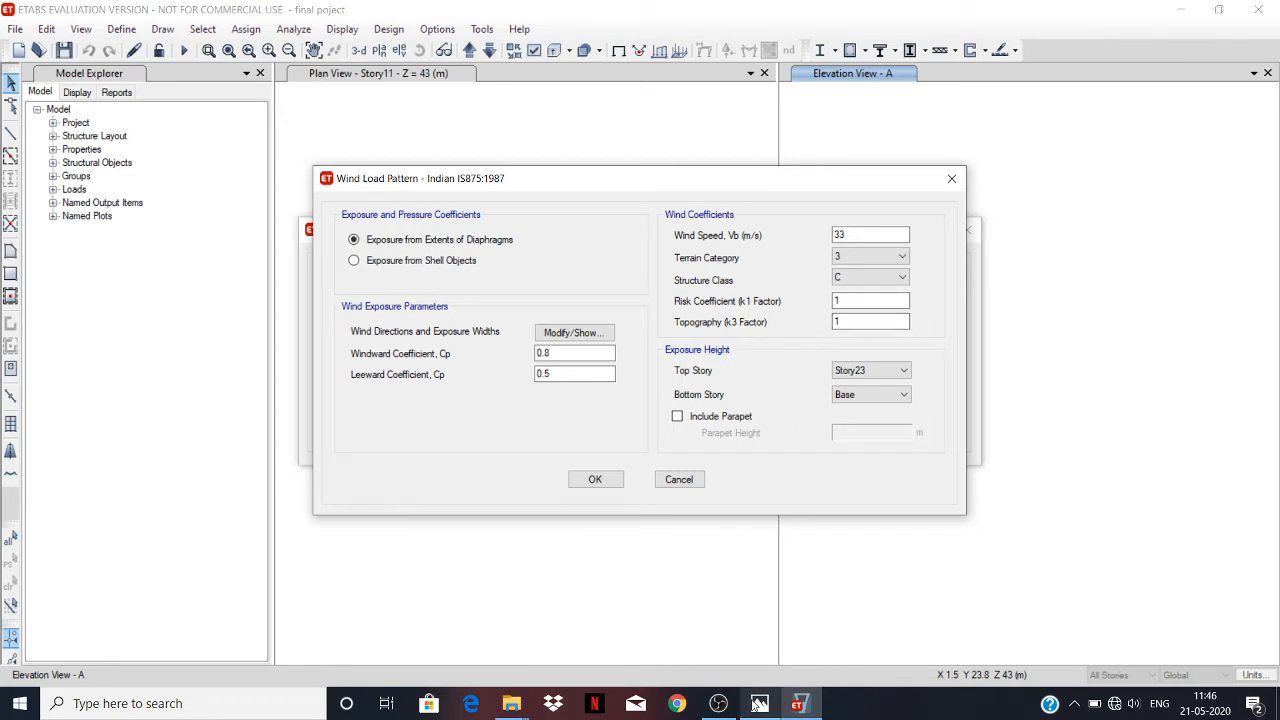
pyautogui.moveTo(514, 708)
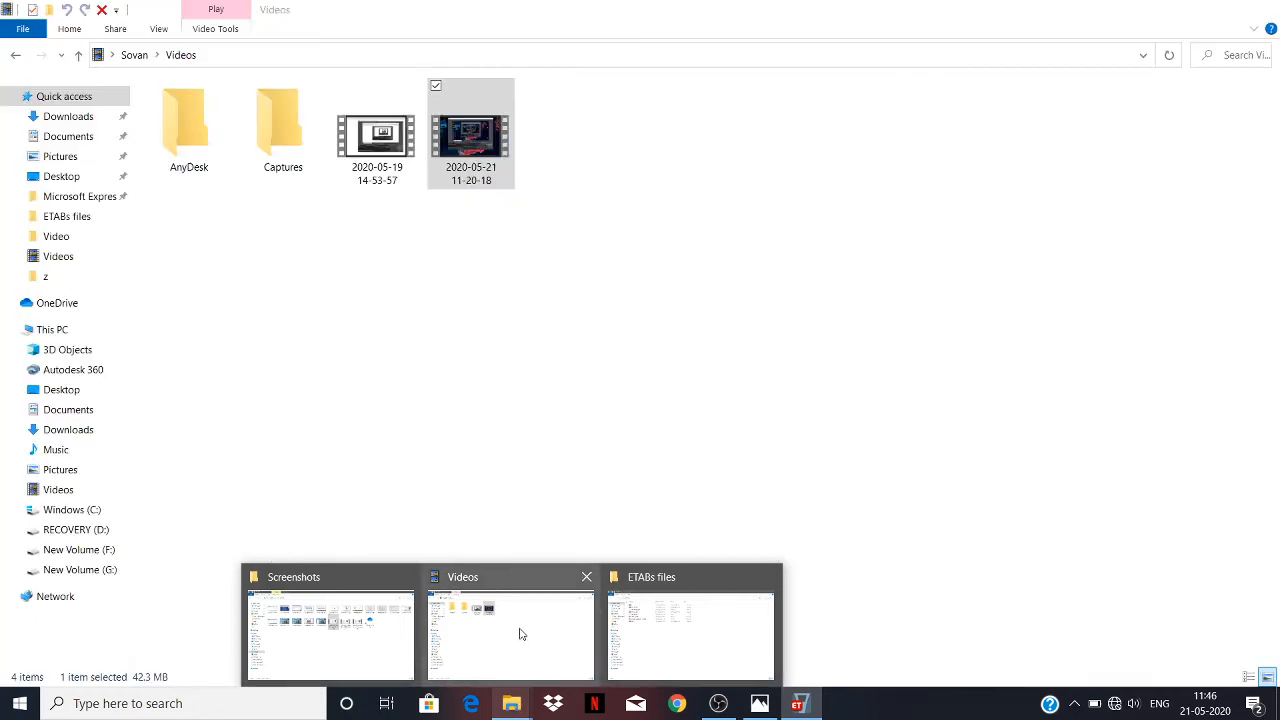
pyautogui.click(517, 634)
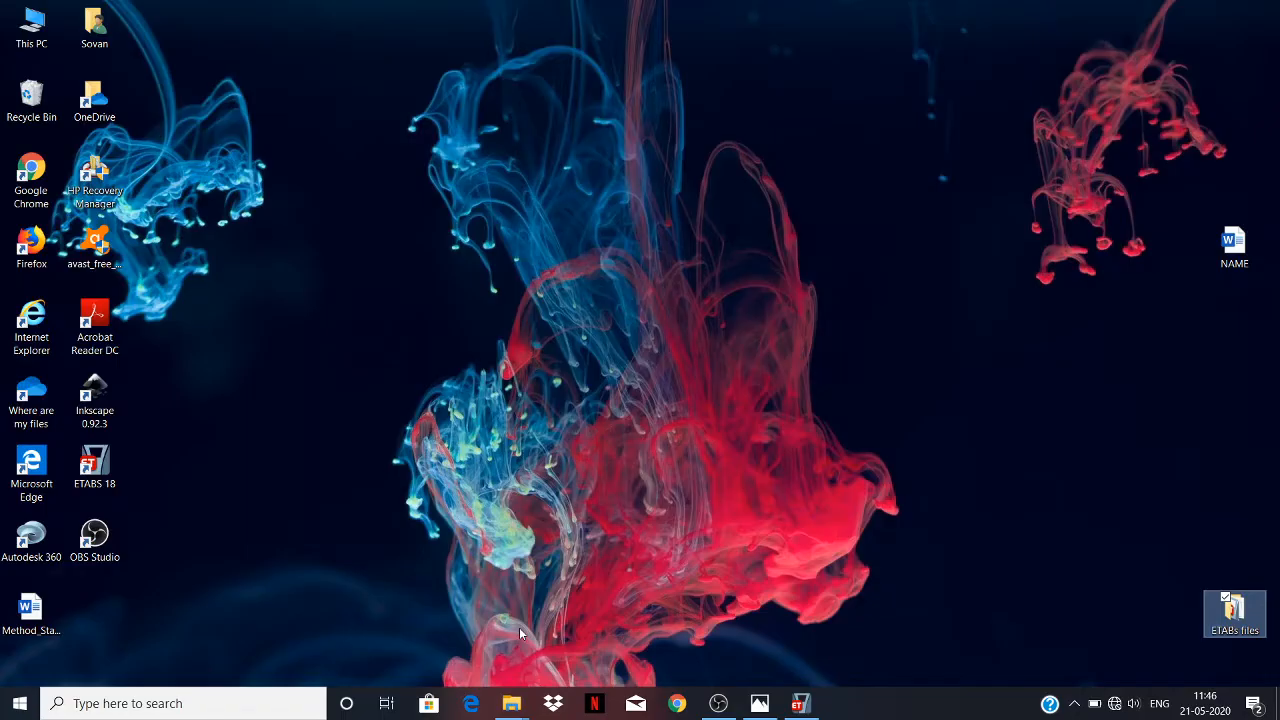
pyautogui.doubleClick(1238, 621)
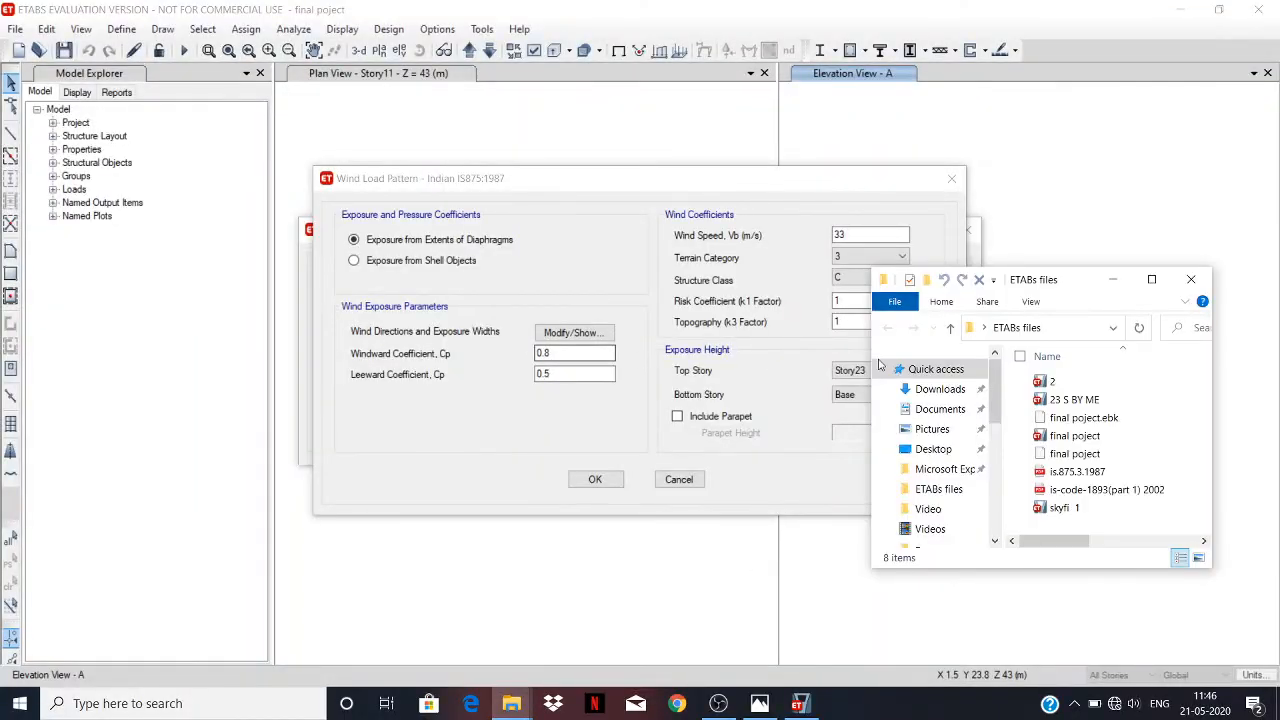
pyautogui.click(1151, 279)
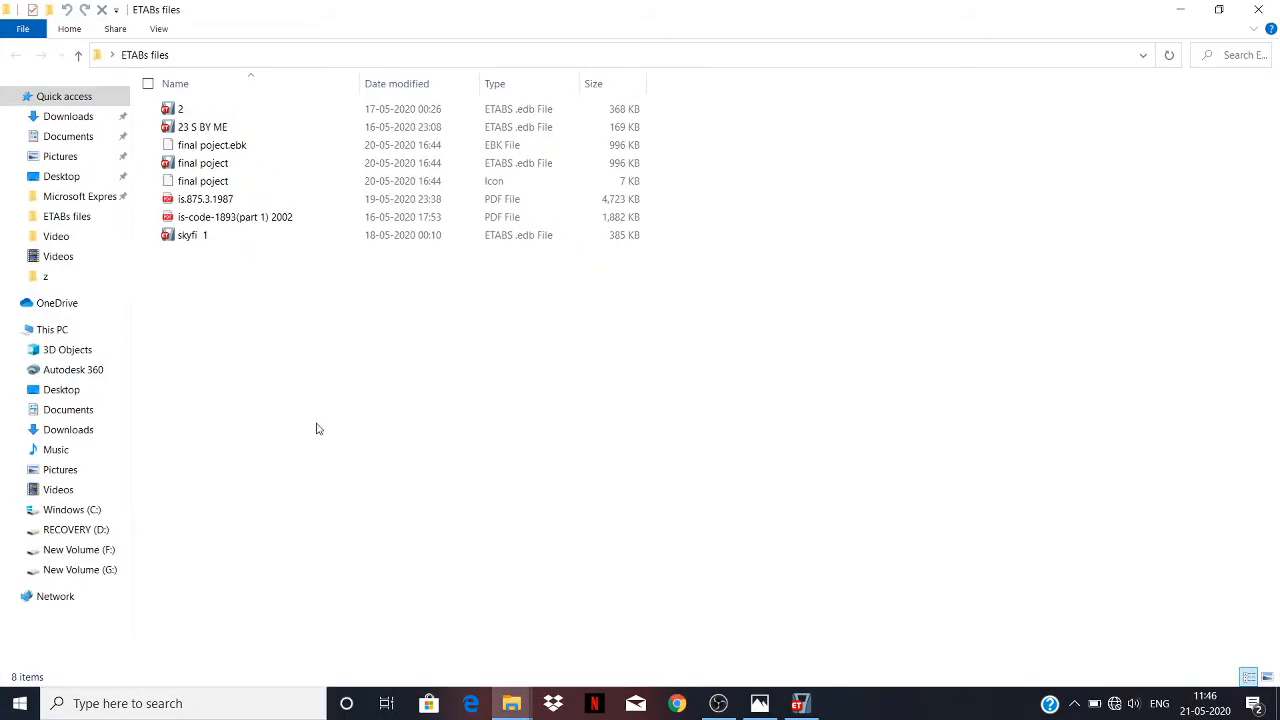
# Open the is.875.3.1987 PDF and go to Appendix A to look up the basic wind speeds of the cities.
pyautogui.rightClick(242, 200)
pyautogui.click(282, 214)
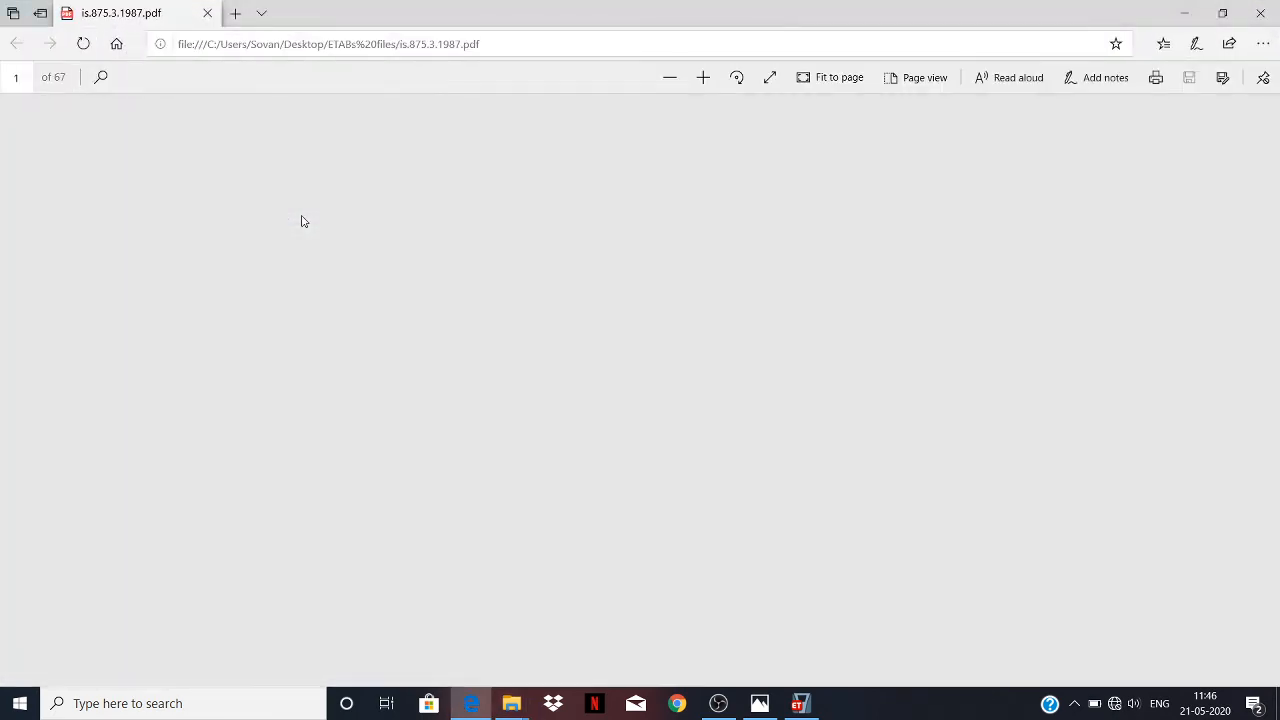
pyautogui.scroll(-2, 303, 221)
pyautogui.scroll(-15, 486, 203)
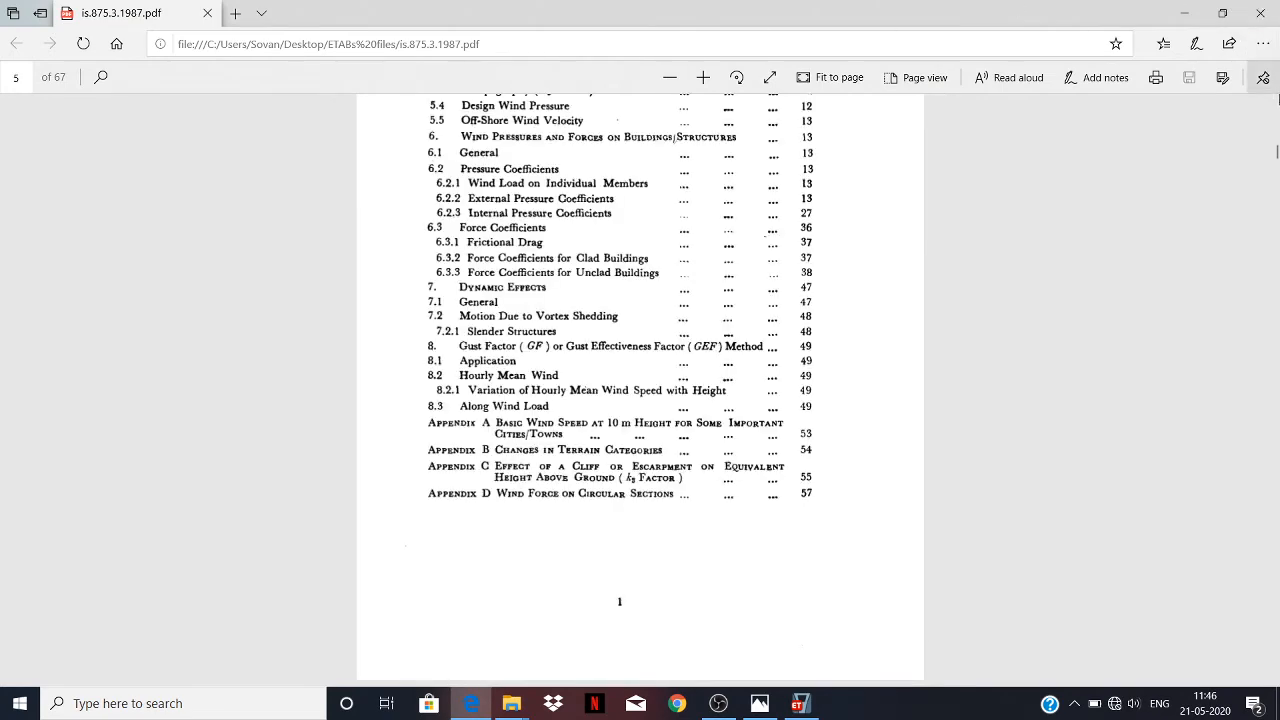
pyautogui.moveTo(1273, 155); pyautogui.dragTo(1260, 516)
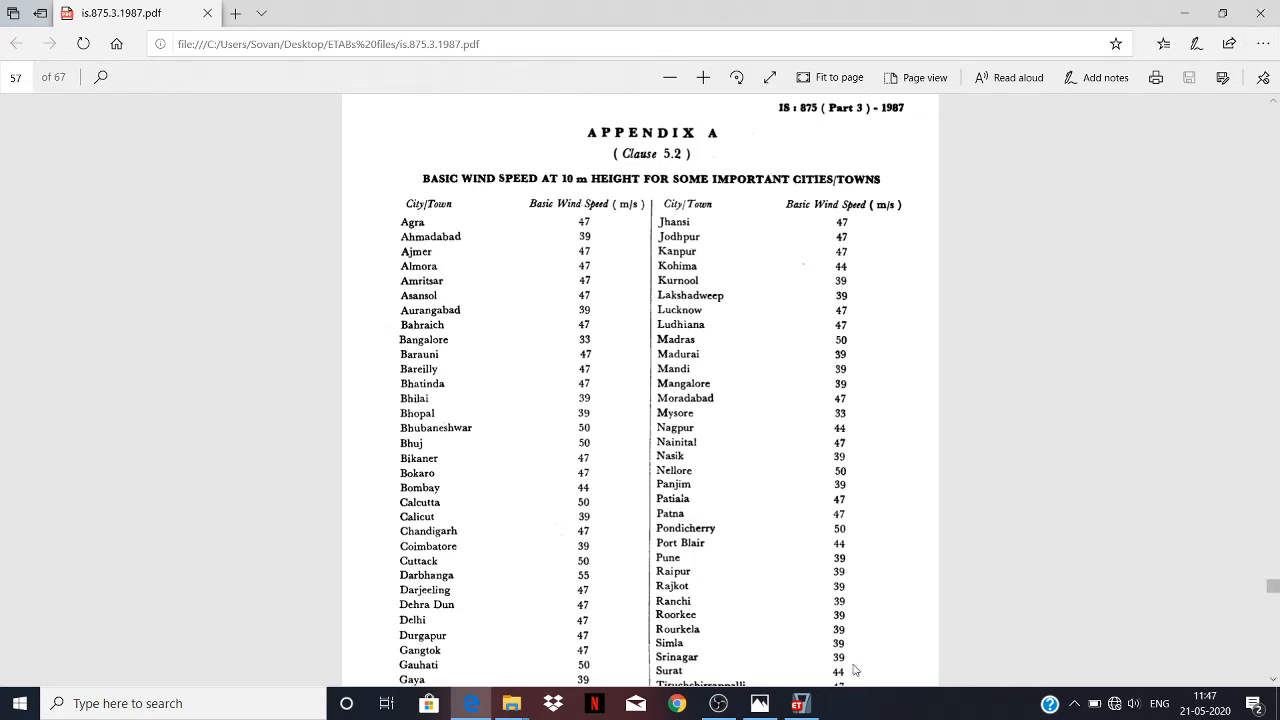
# Switch to ETABS to check the wind coefficients against Appendix A, and return to the code PDF in Edge.
pyautogui.click(798, 703)
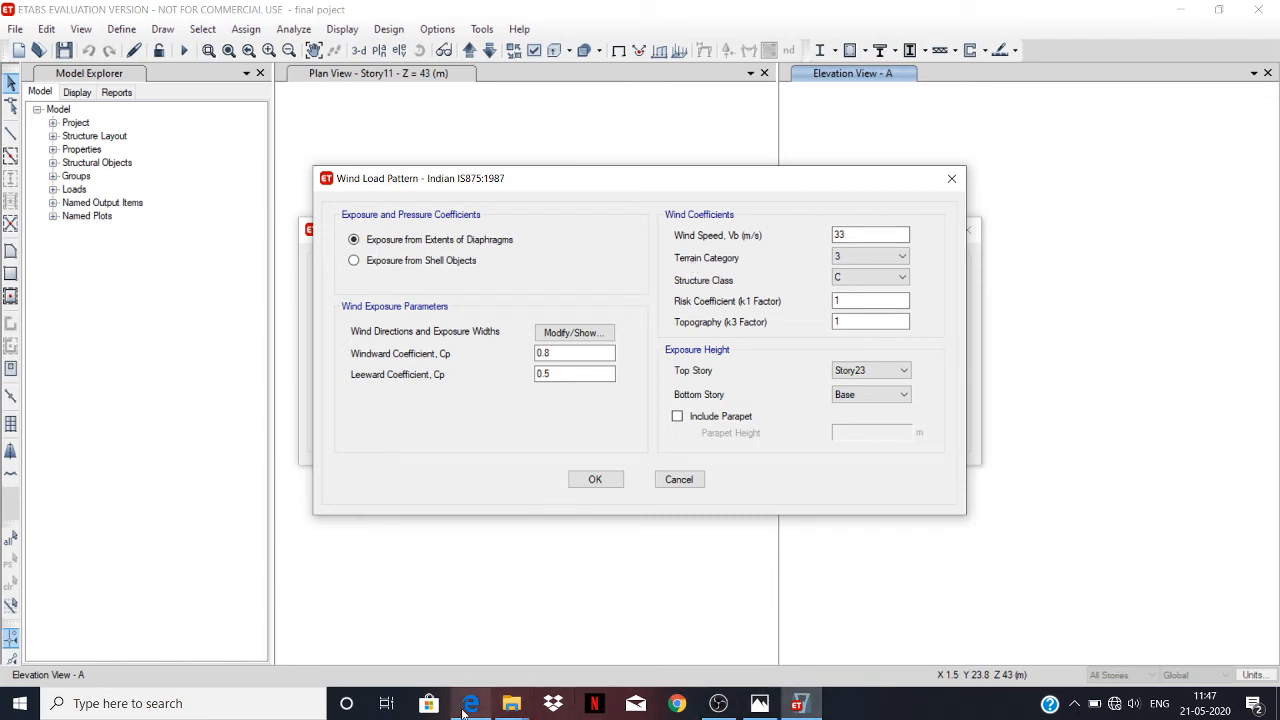
pyautogui.moveTo(466, 703)
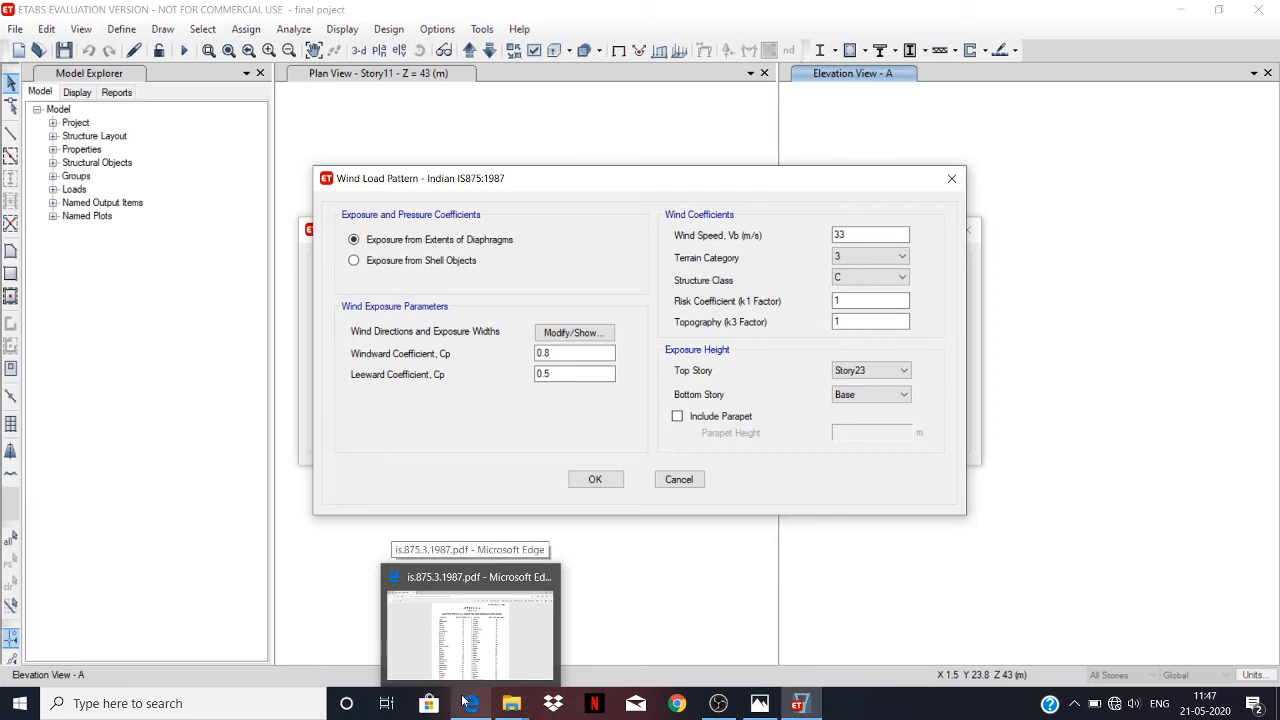
pyautogui.click(466, 703)
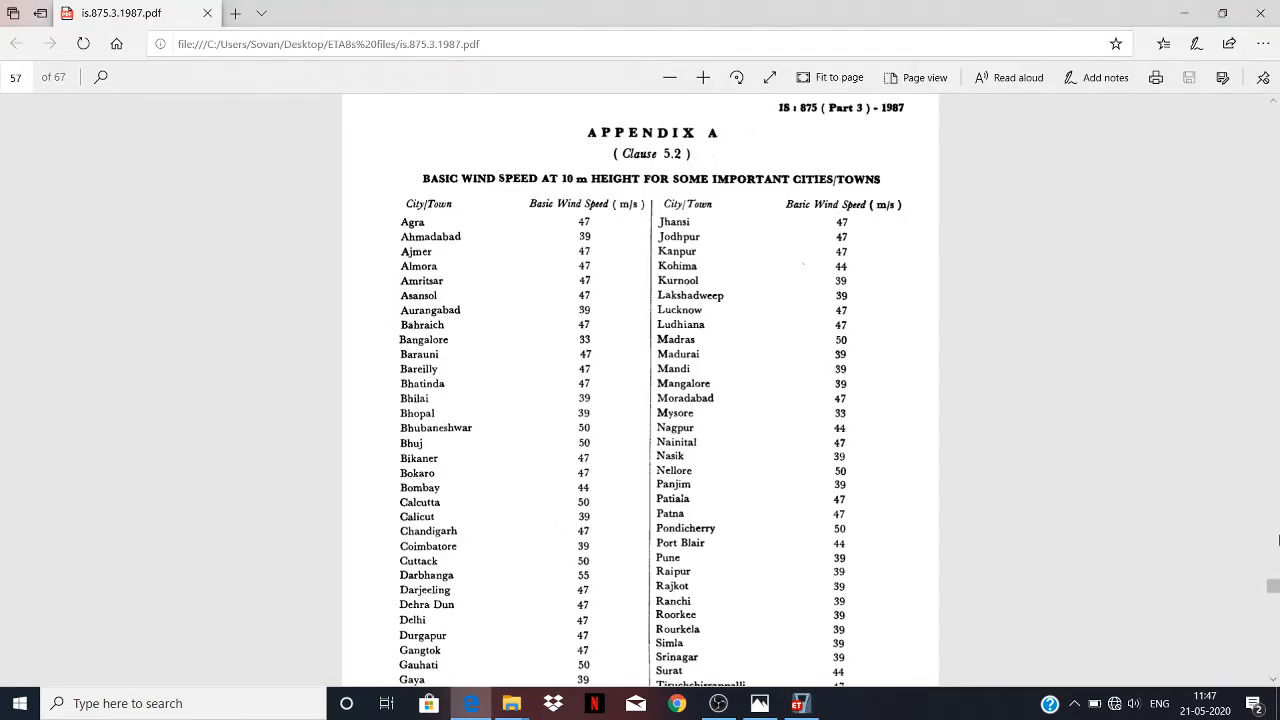
# Examine the code's terrain categories, building size classes A to C, and the tables of k1 and k2 factors.
pyautogui.moveTo(1273, 586); pyautogui.dragTo(1258, 232)
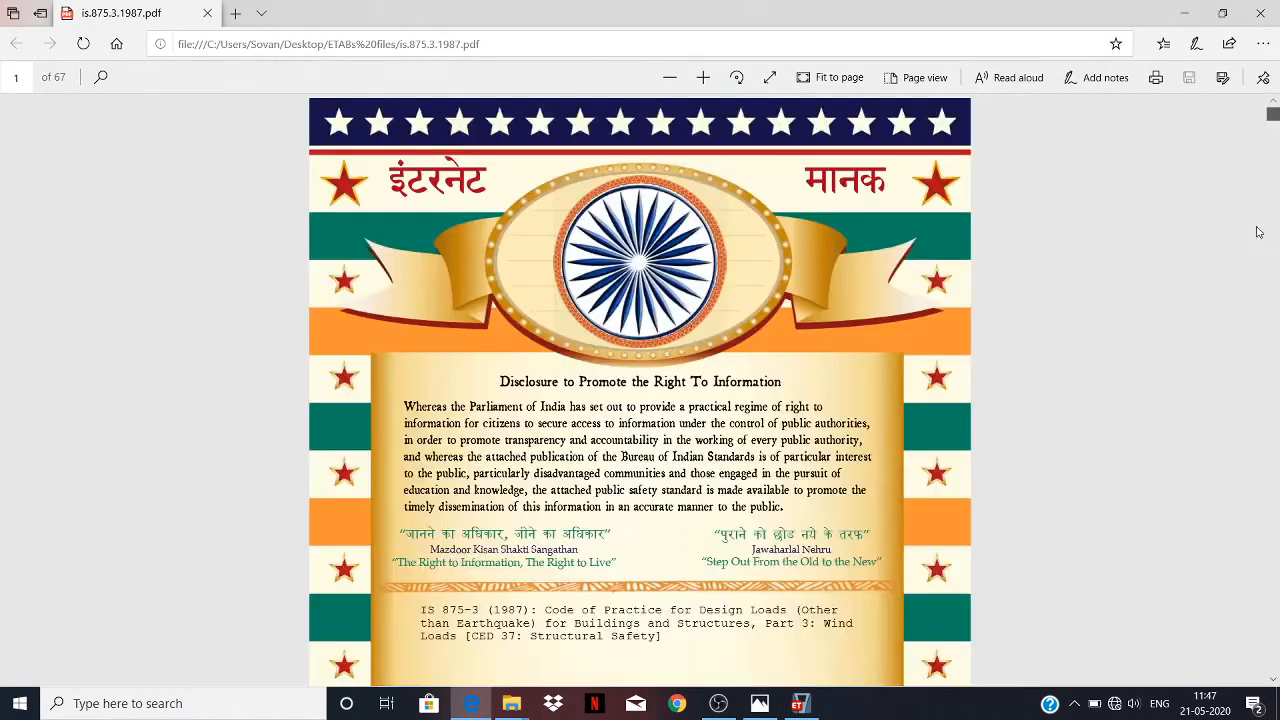
pyautogui.moveTo(1274, 118); pyautogui.dragTo(1275, 181)
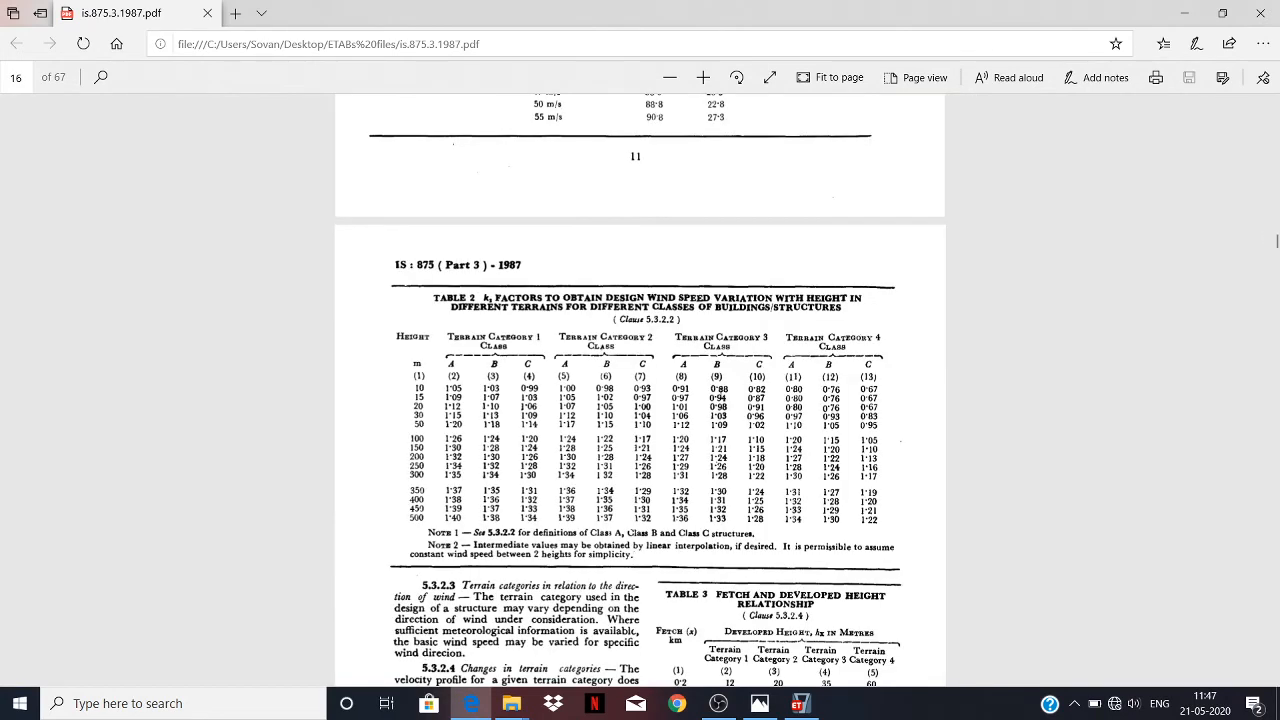
pyautogui.scroll(5, 720, 402)
pyautogui.scroll(15, 720, 400)
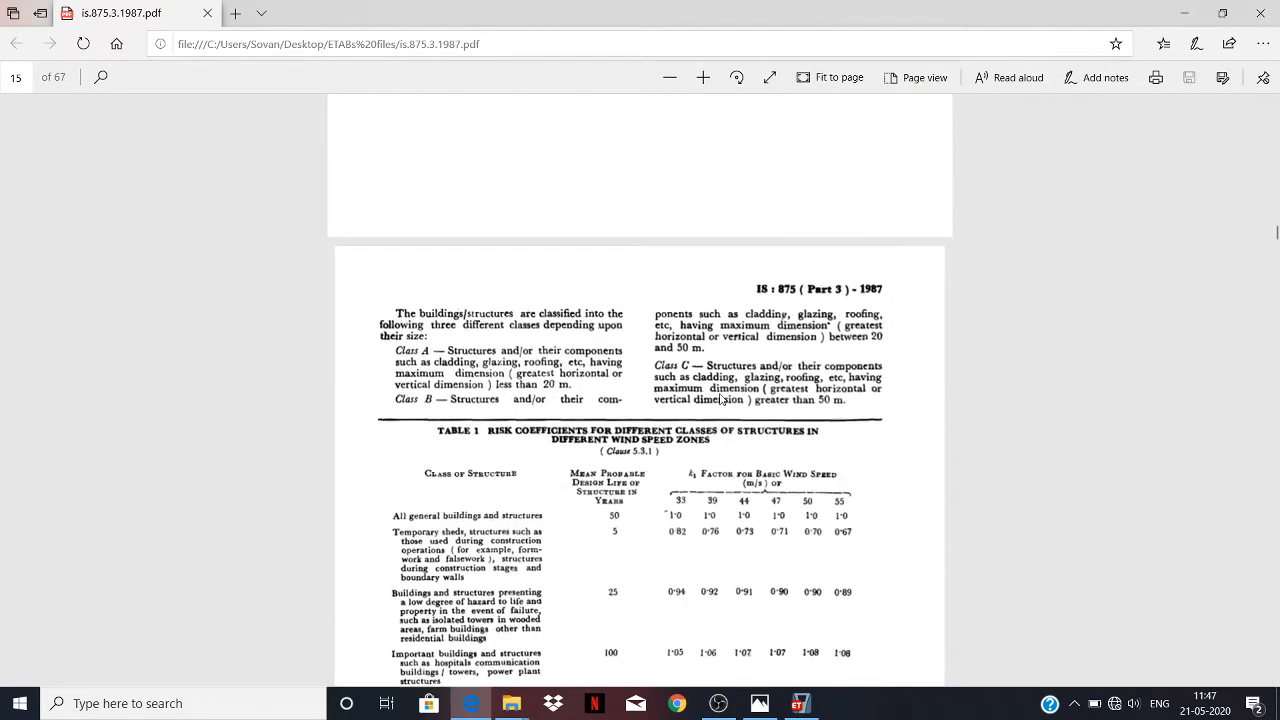
pyautogui.scroll(-3, 720, 400)
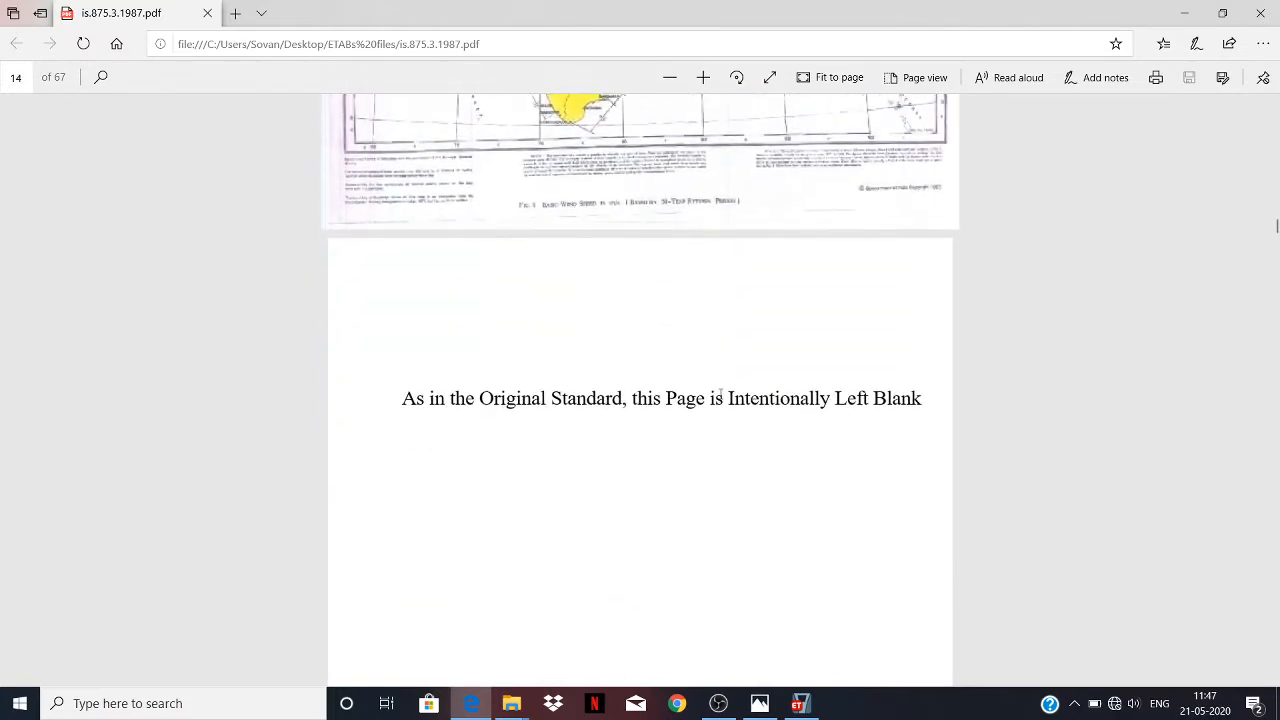
pyautogui.scroll(12, 720, 400)
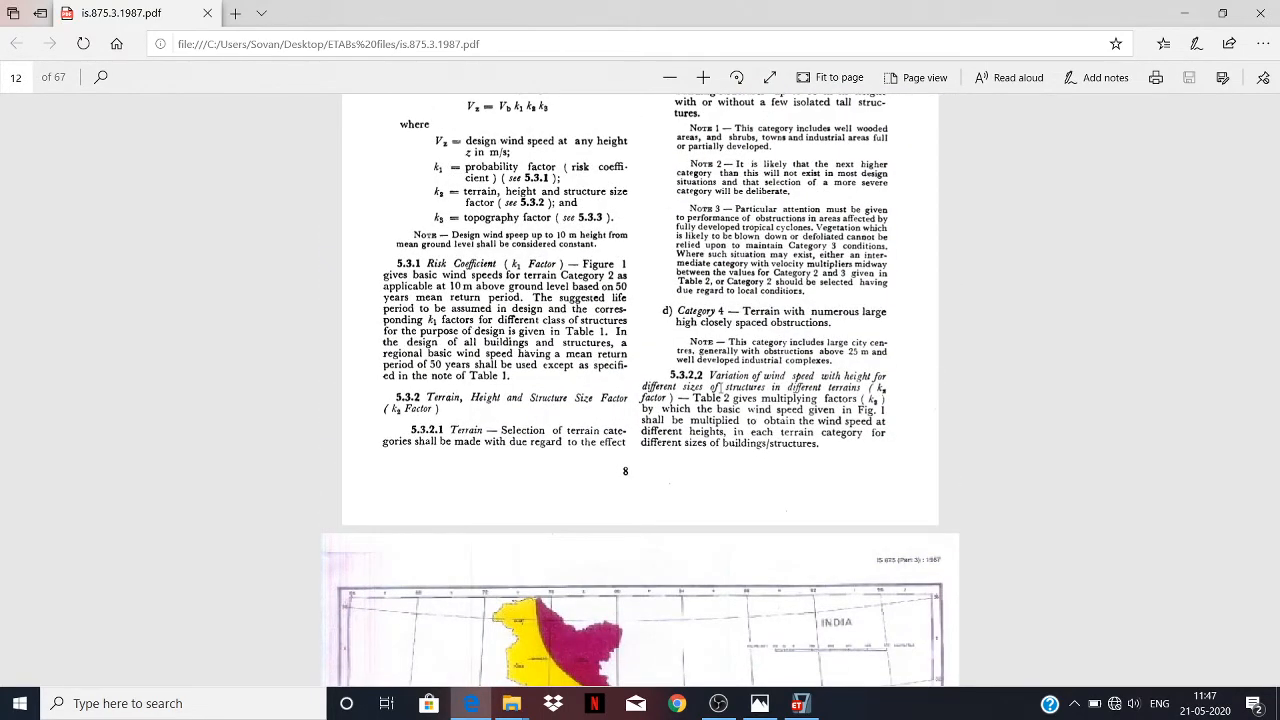
pyautogui.scroll(-15, 718, 387)
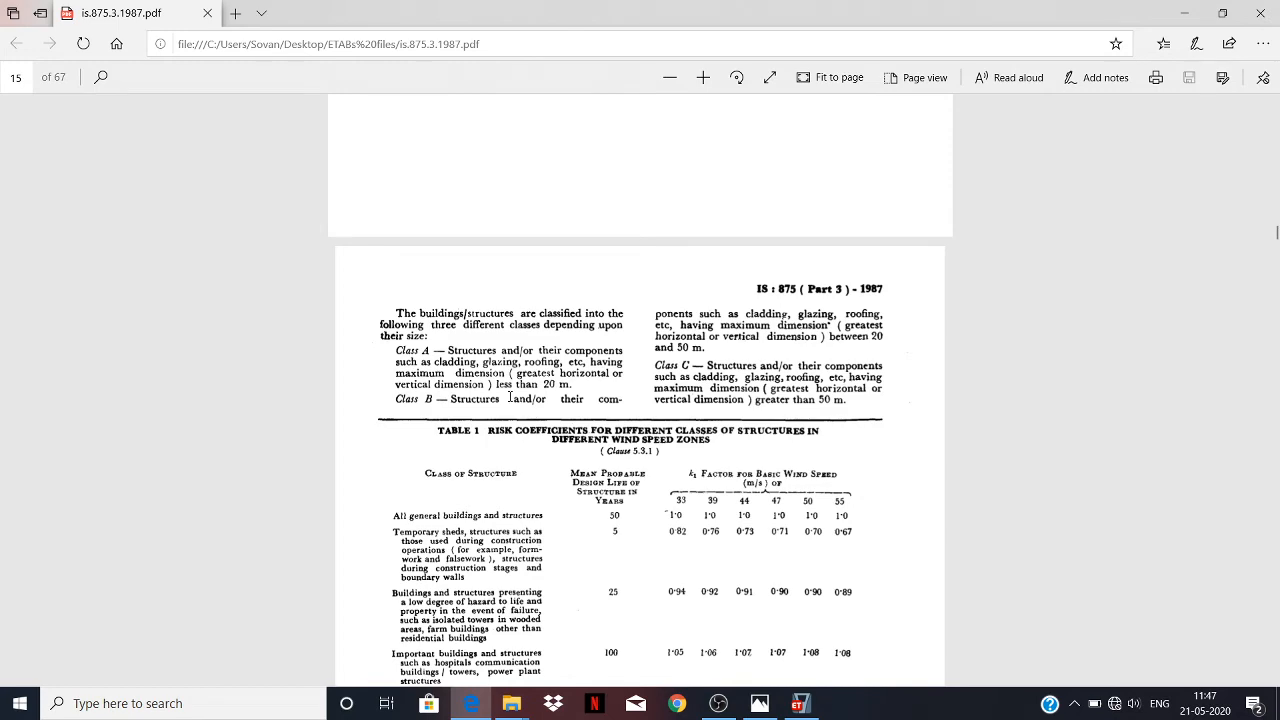
pyautogui.scroll(15, 510, 397)
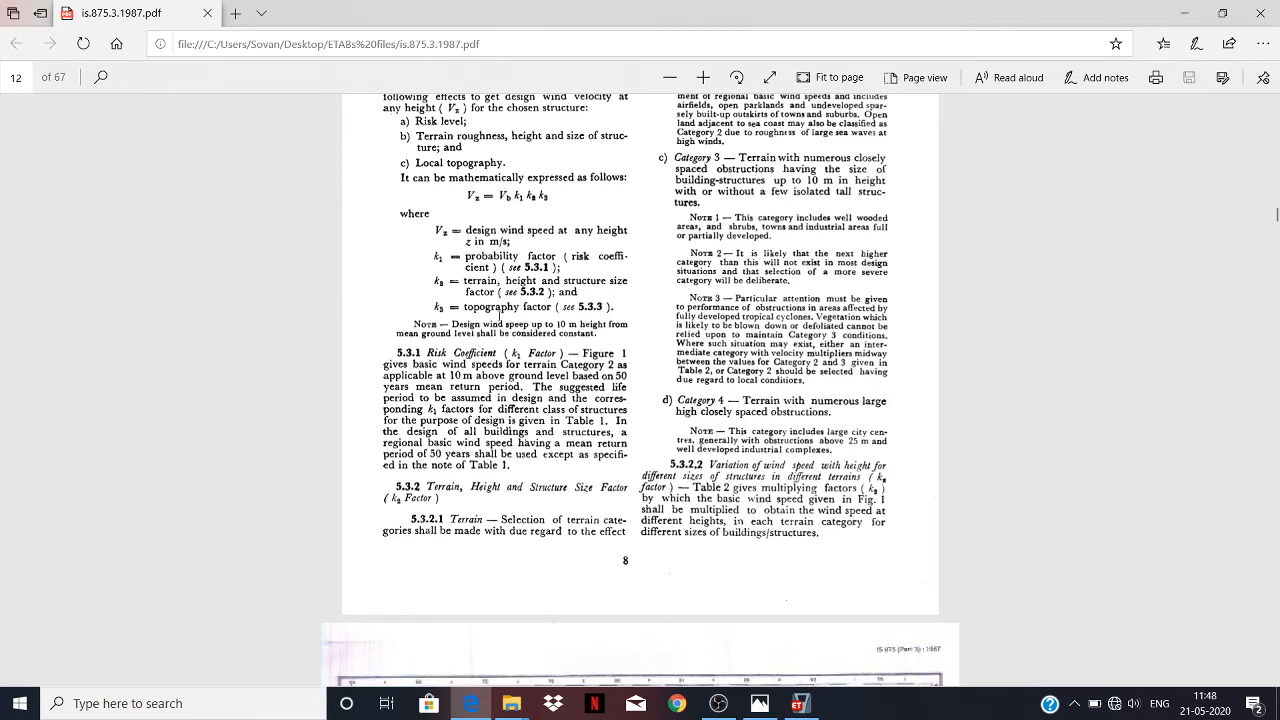
pyautogui.scroll(2, 649, 238)
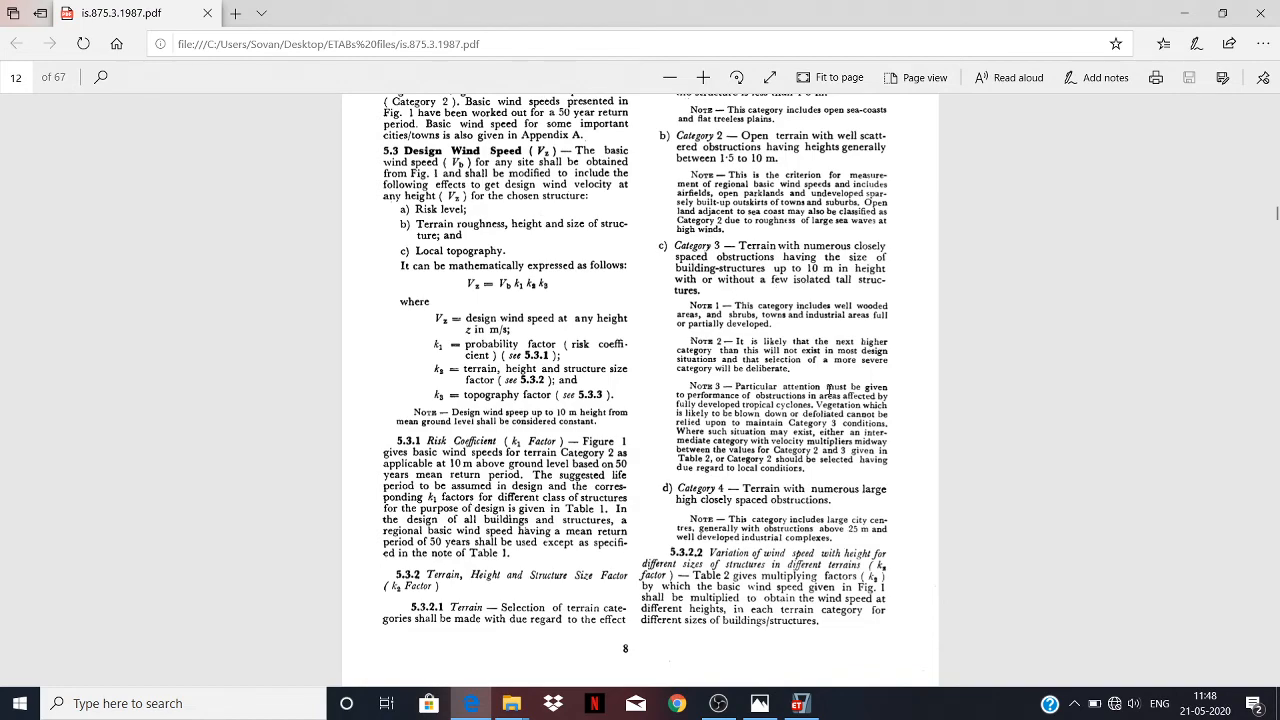
pyautogui.scroll(-20, 828, 387)
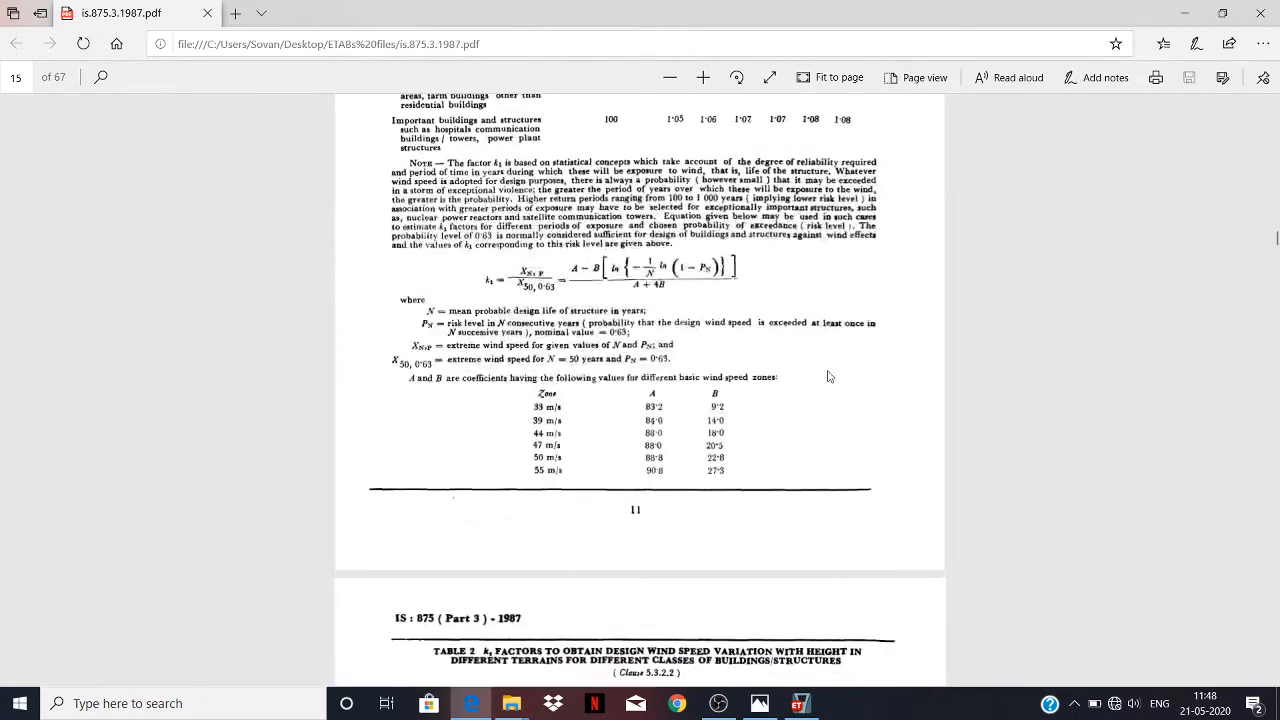
pyautogui.scroll(8, 828, 376)
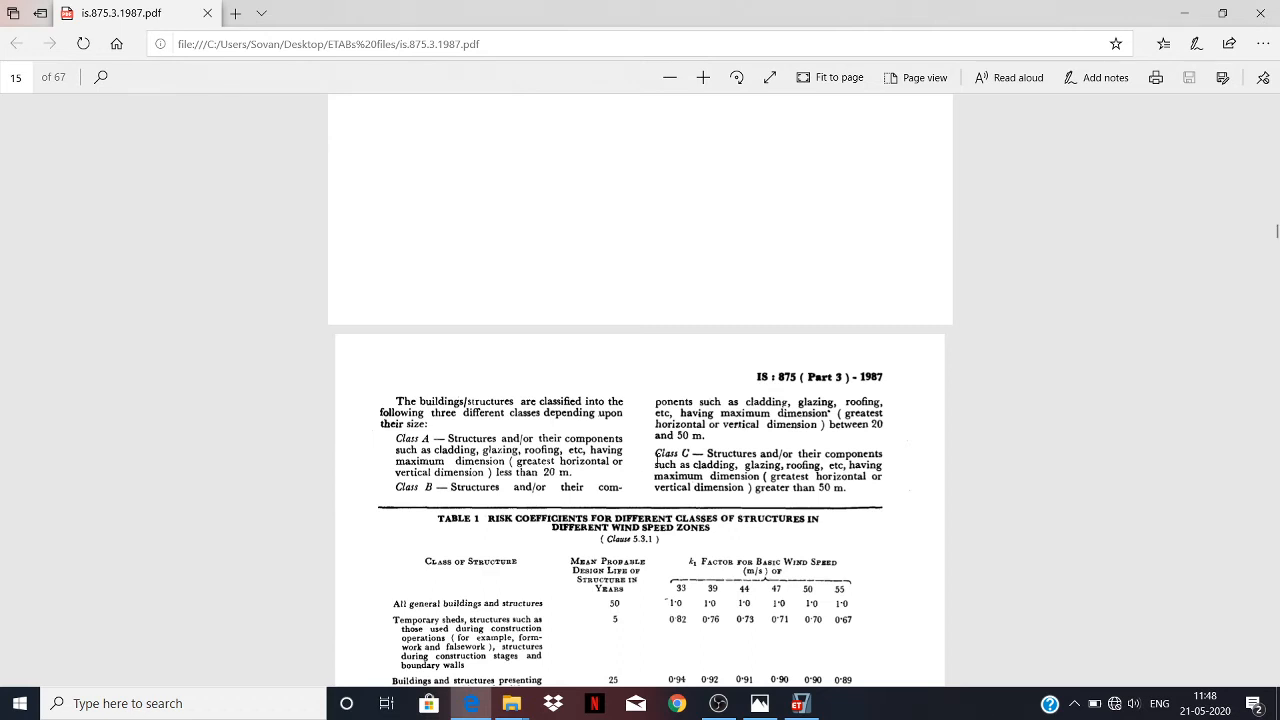
# Switch back to ETABS and close the wind load settings and load pattern definitions without saving changes.
pyautogui.click(798, 703)
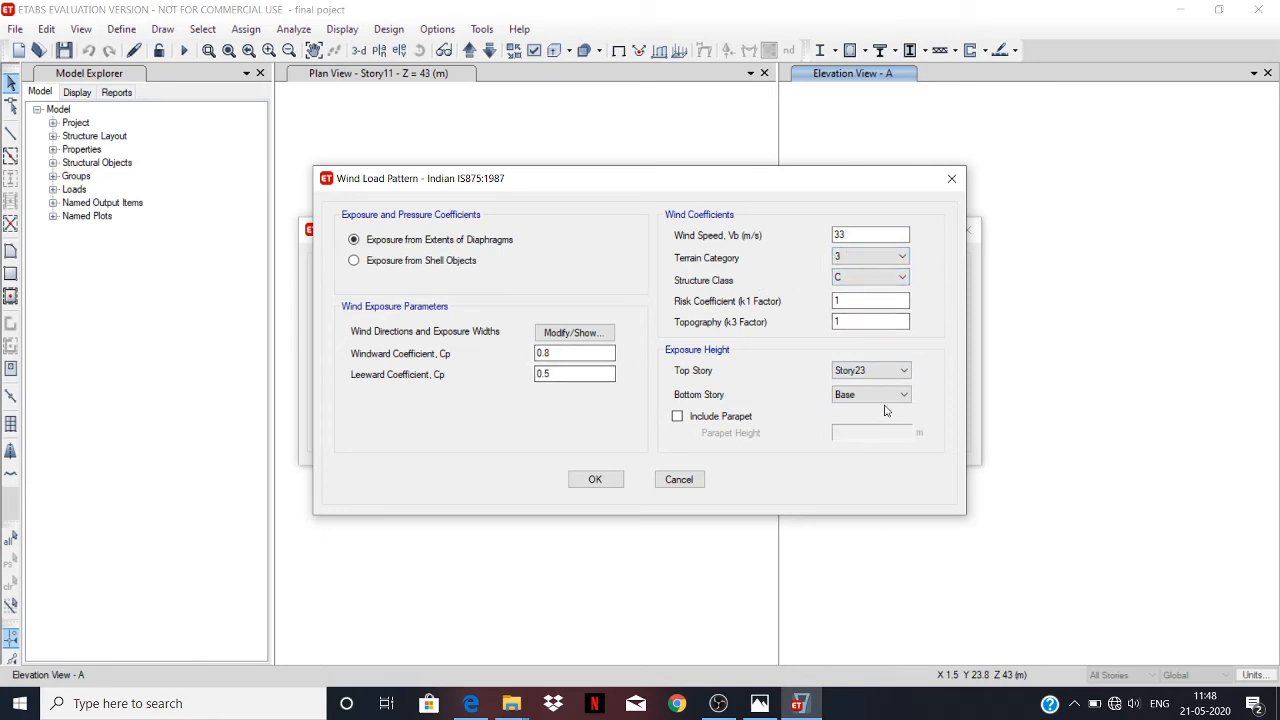
pyautogui.click(681, 479)
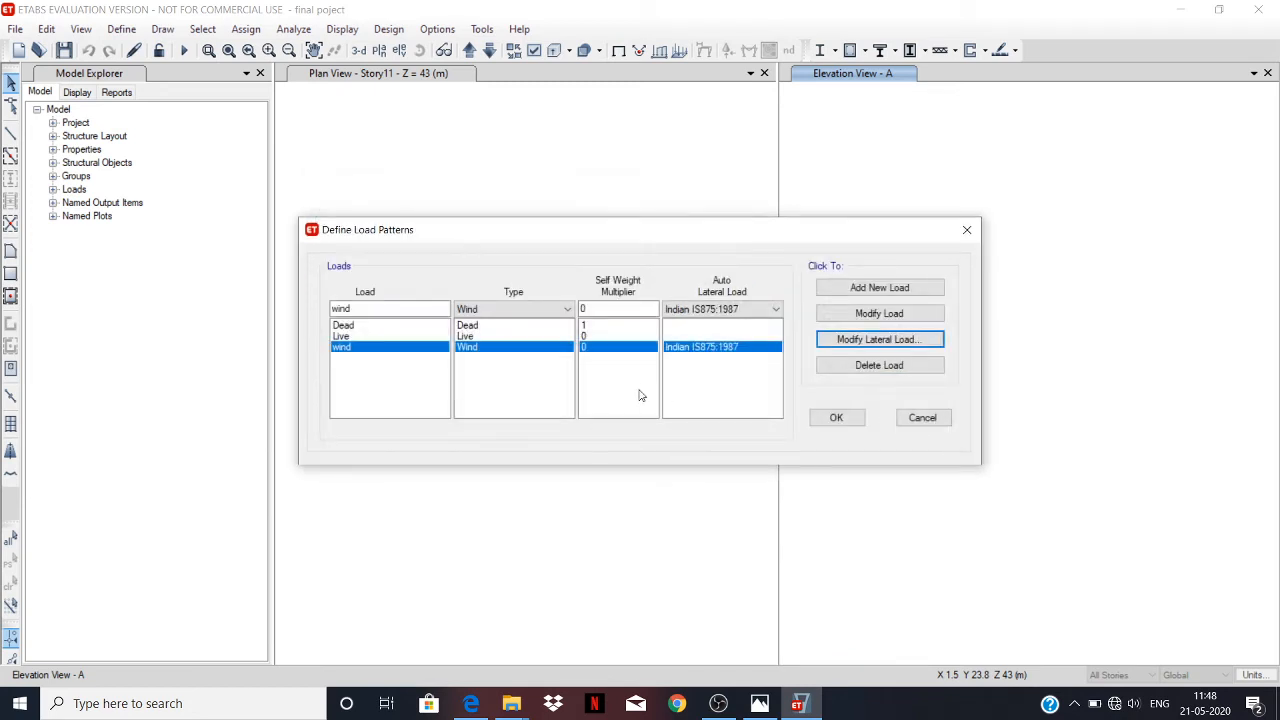
pyautogui.click(922, 419)
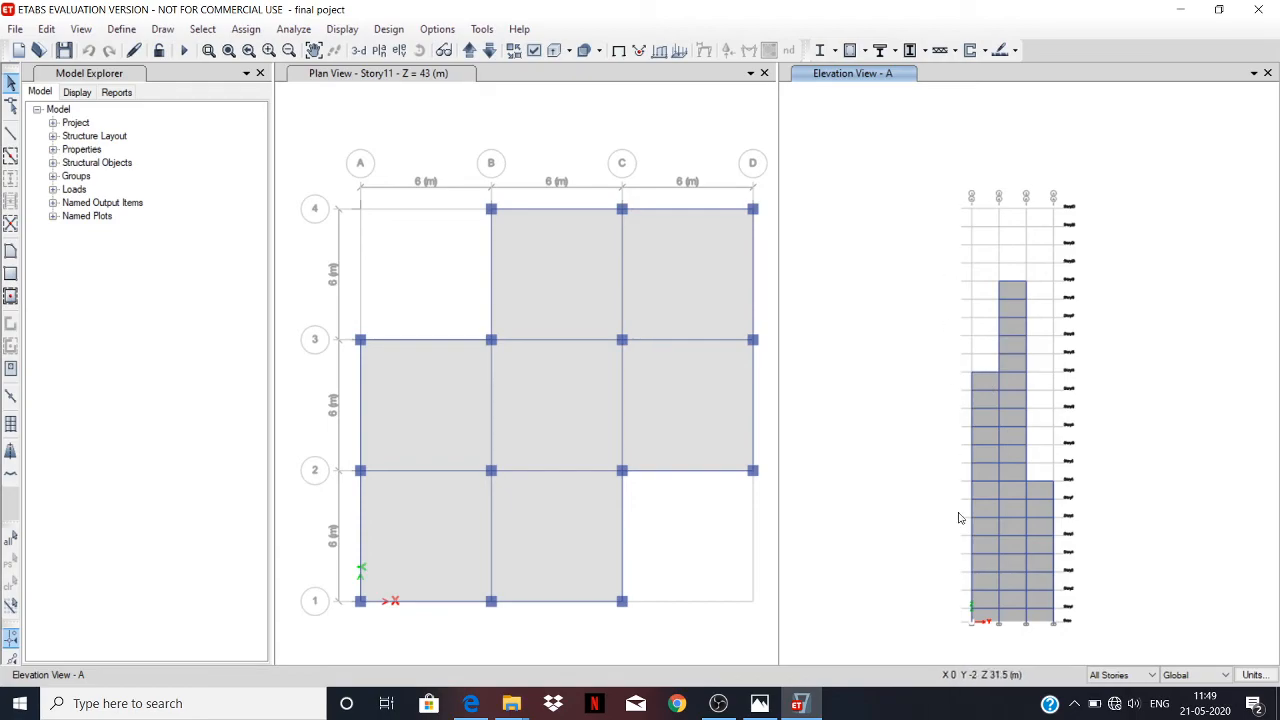
# Return to the code PDF in Edge and examine Table 4, the external pressure coefficients for walls of rectangular clad buildings.
pyautogui.click(483, 713)
pyautogui.scroll(-10, 560, 491)
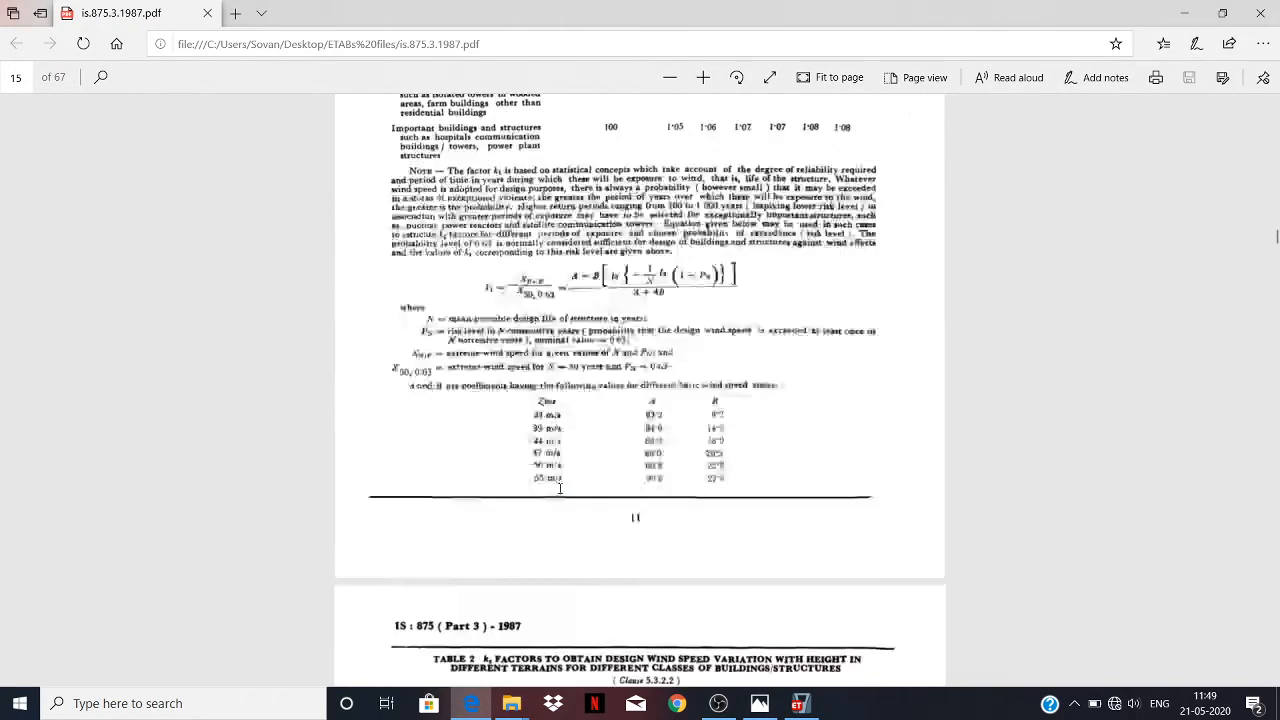
pyautogui.scroll(-12, 560, 491)
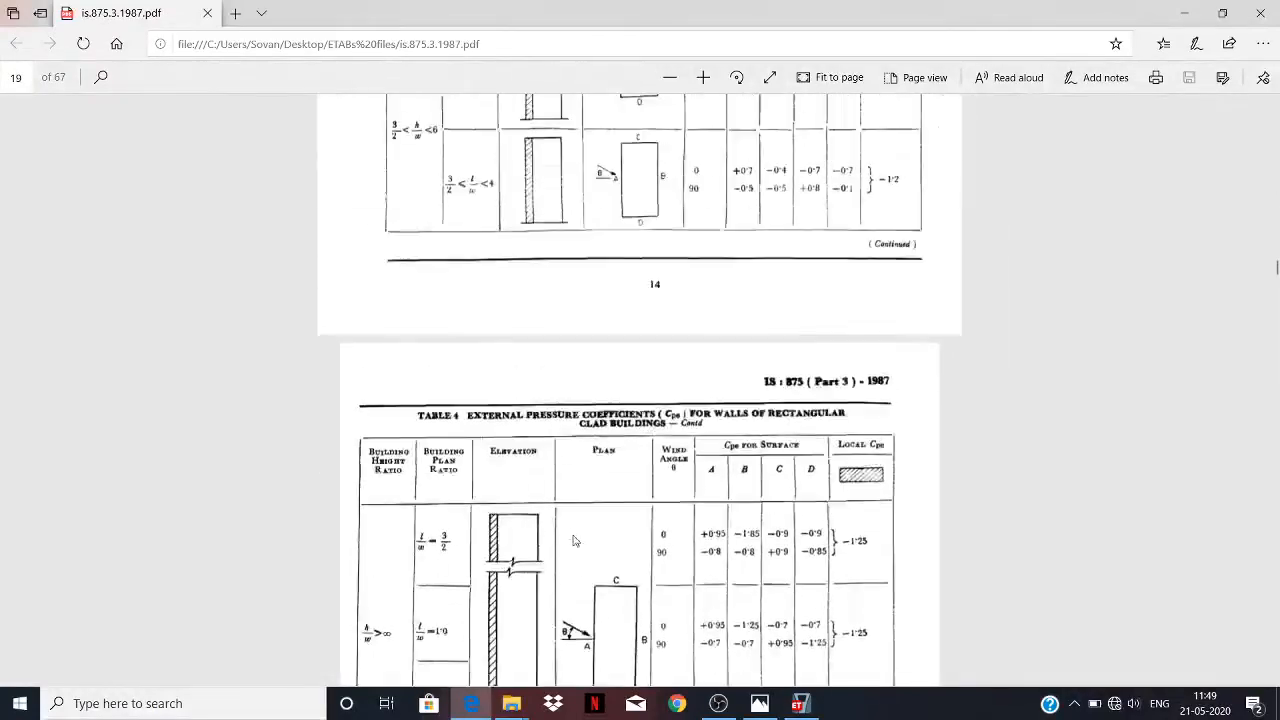
pyautogui.scroll(3, 574, 536)
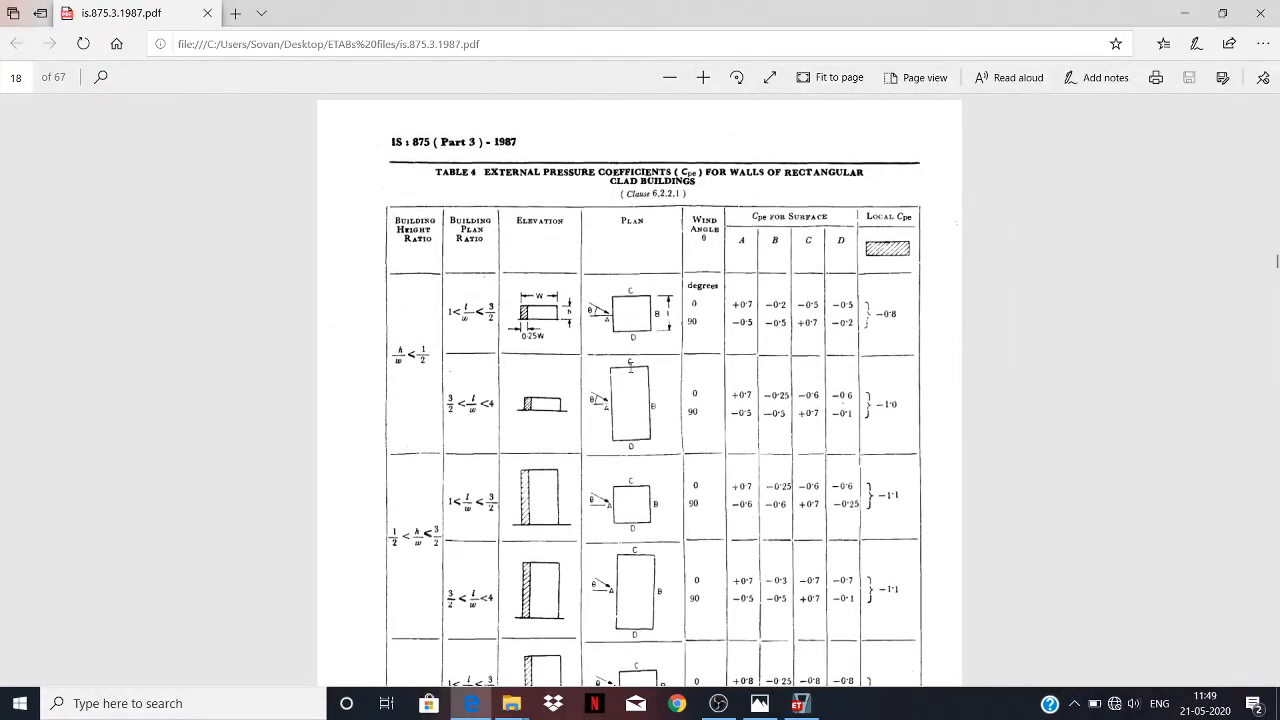
pyautogui.scroll(3, 630, 368)
pyautogui.scroll(-4, 630, 368)
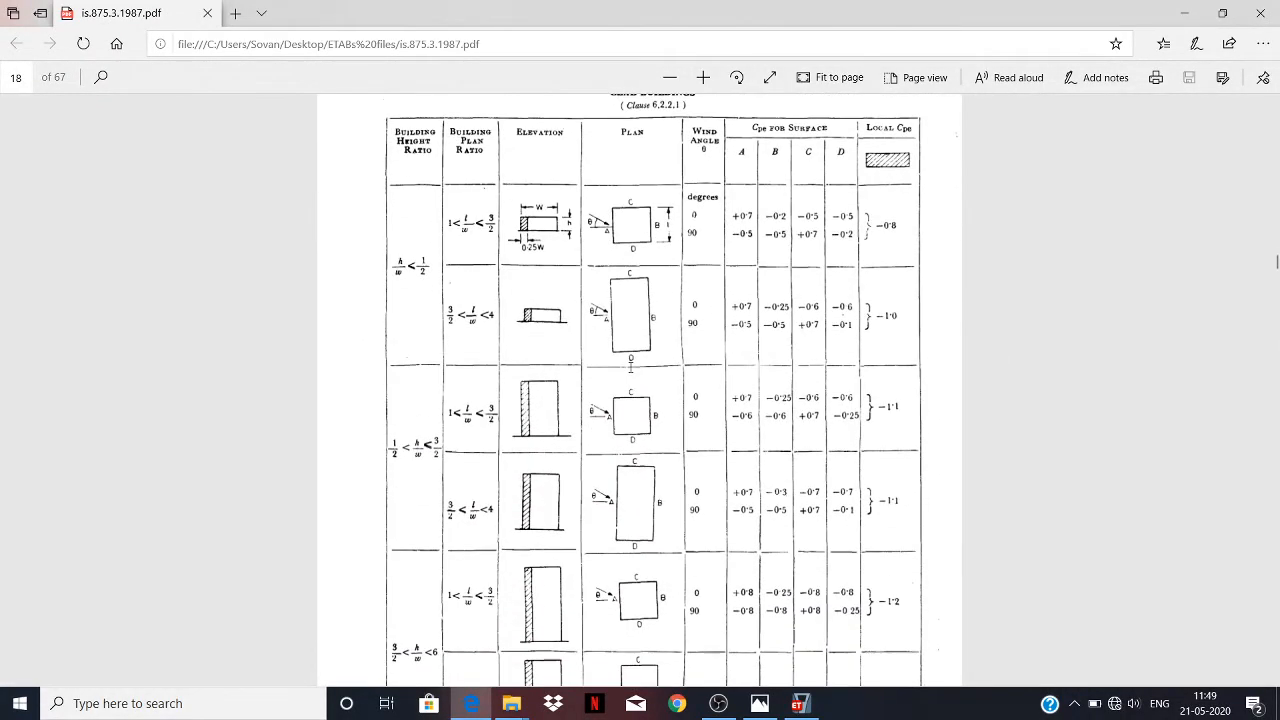
pyautogui.scroll(-4, 630, 367)
pyautogui.scroll(4, 624, 345)
# Switch to ETABS, show the building in 3-D and rotate it to inspect its side faces.
pyautogui.click(798, 704)
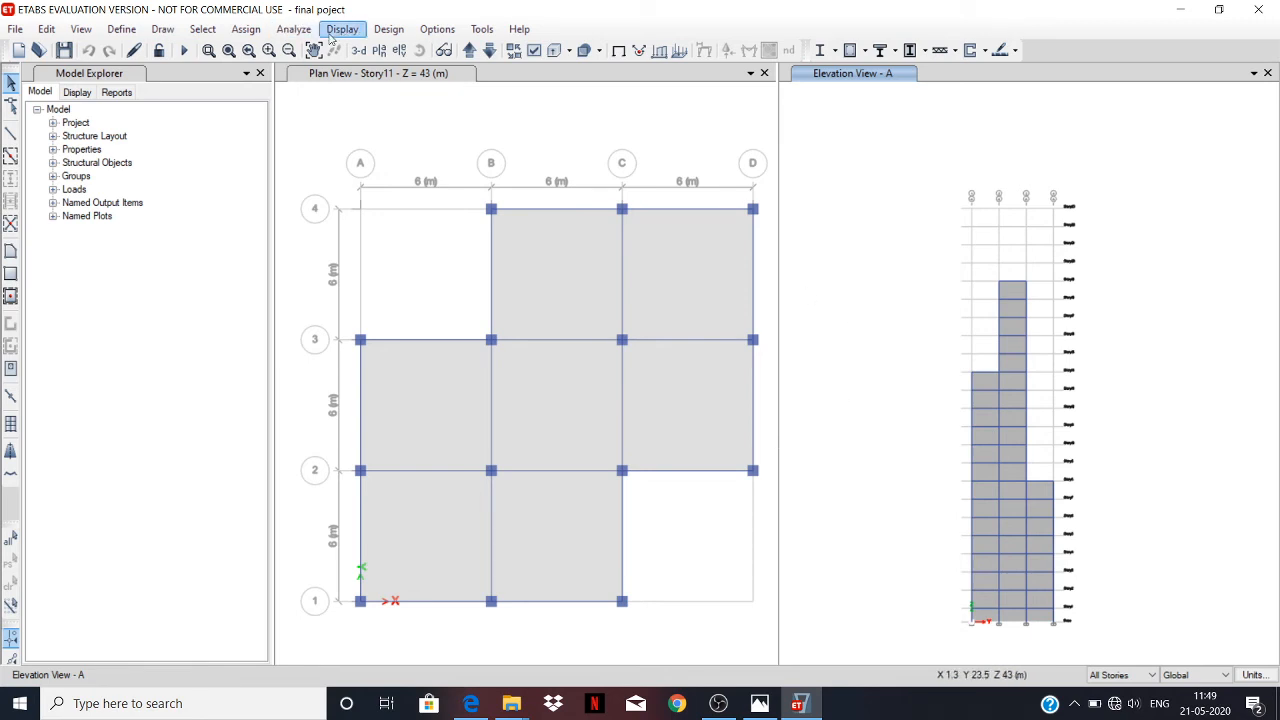
pyautogui.click(358, 51)
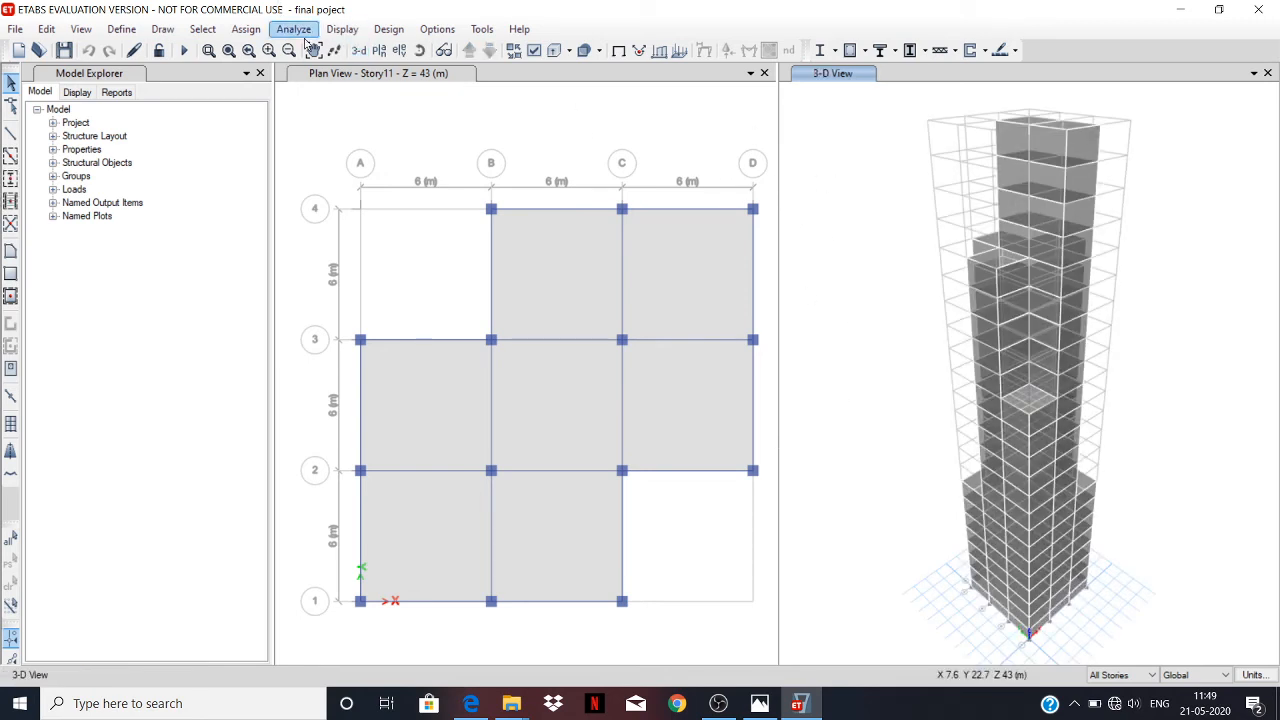
pyautogui.click(399, 50)
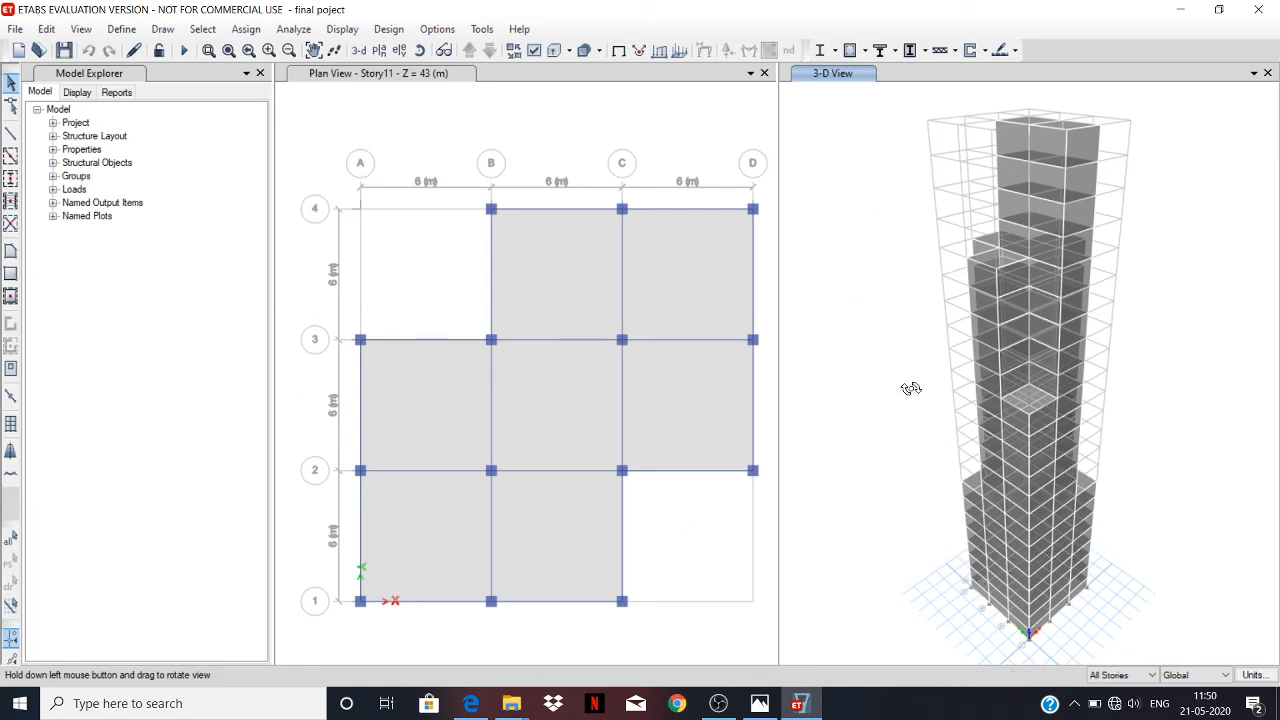
pyautogui.moveTo(913, 521); pyautogui.dragTo(990, 560)
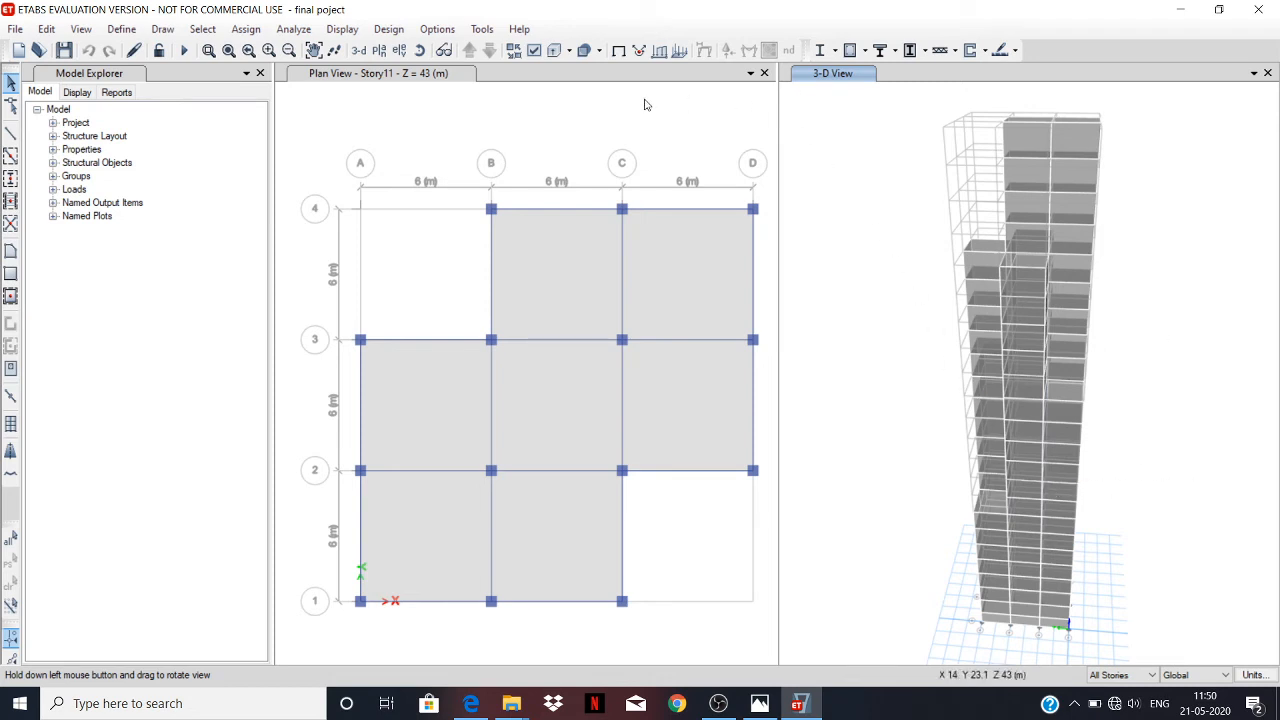
# Replace the rotated 3-D view with the elevation along grid line A.
pyautogui.click(399, 50)
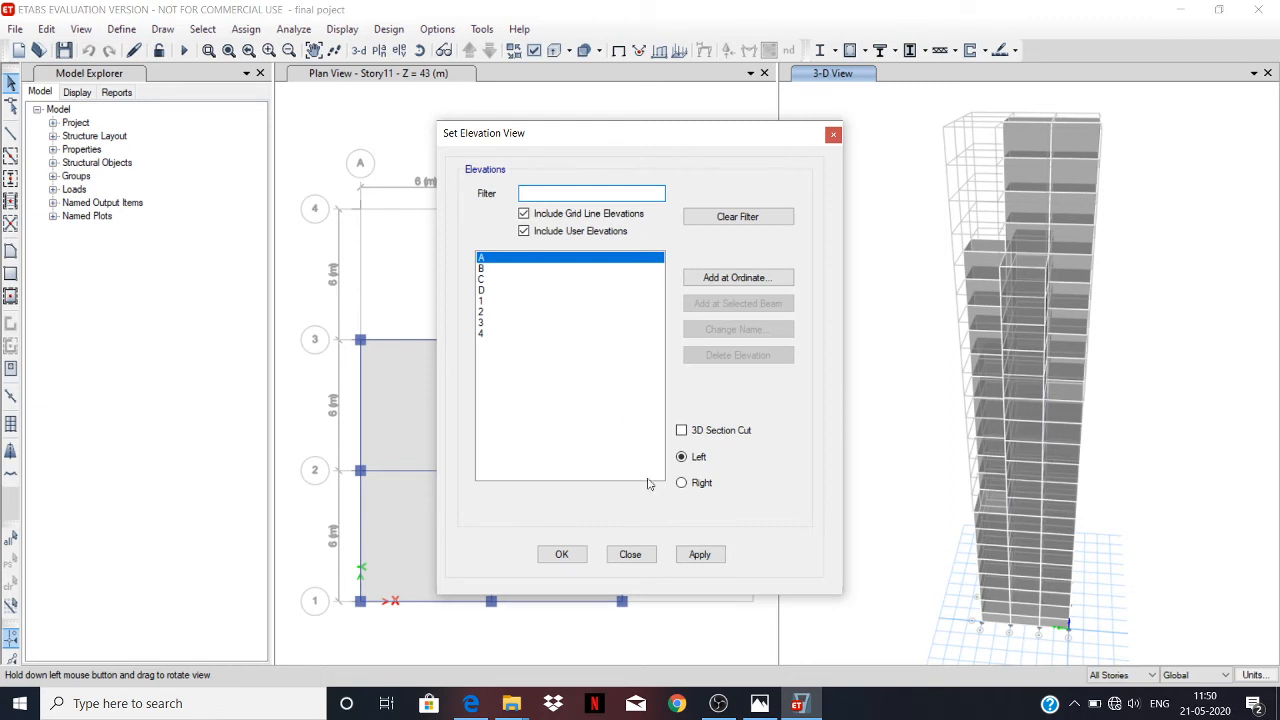
pyautogui.click(699, 554)
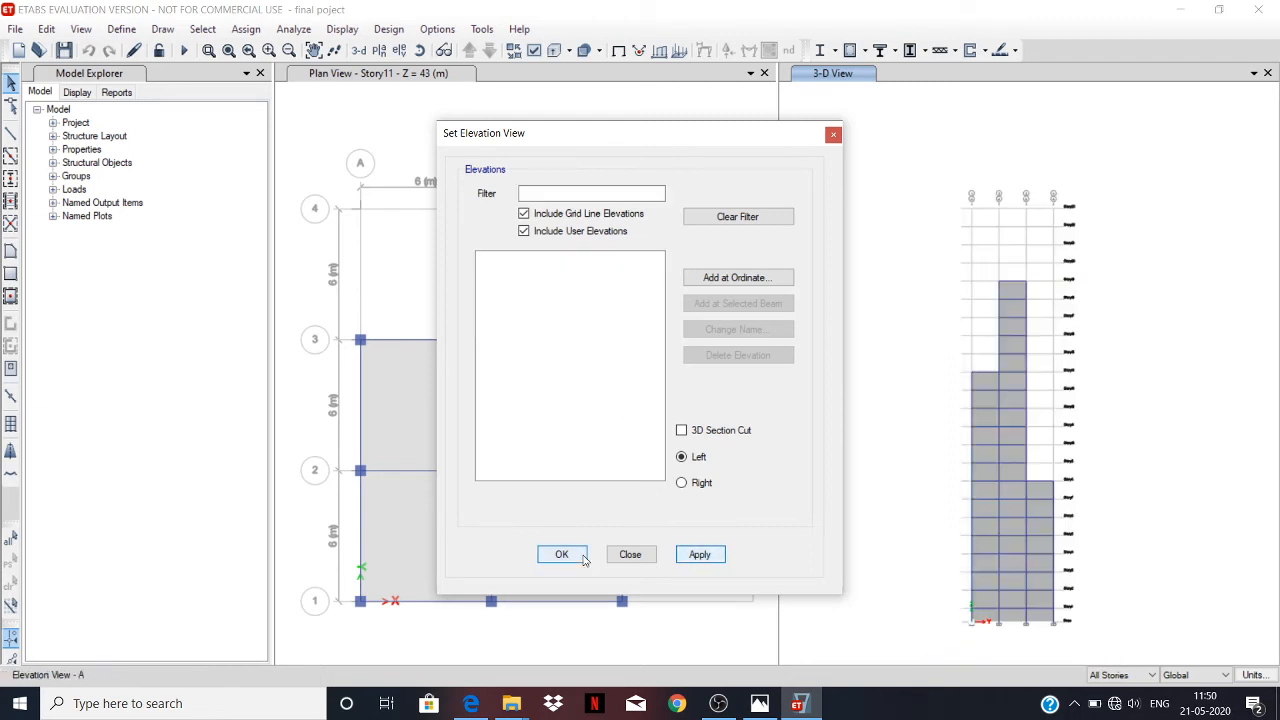
pyautogui.click(584, 557)
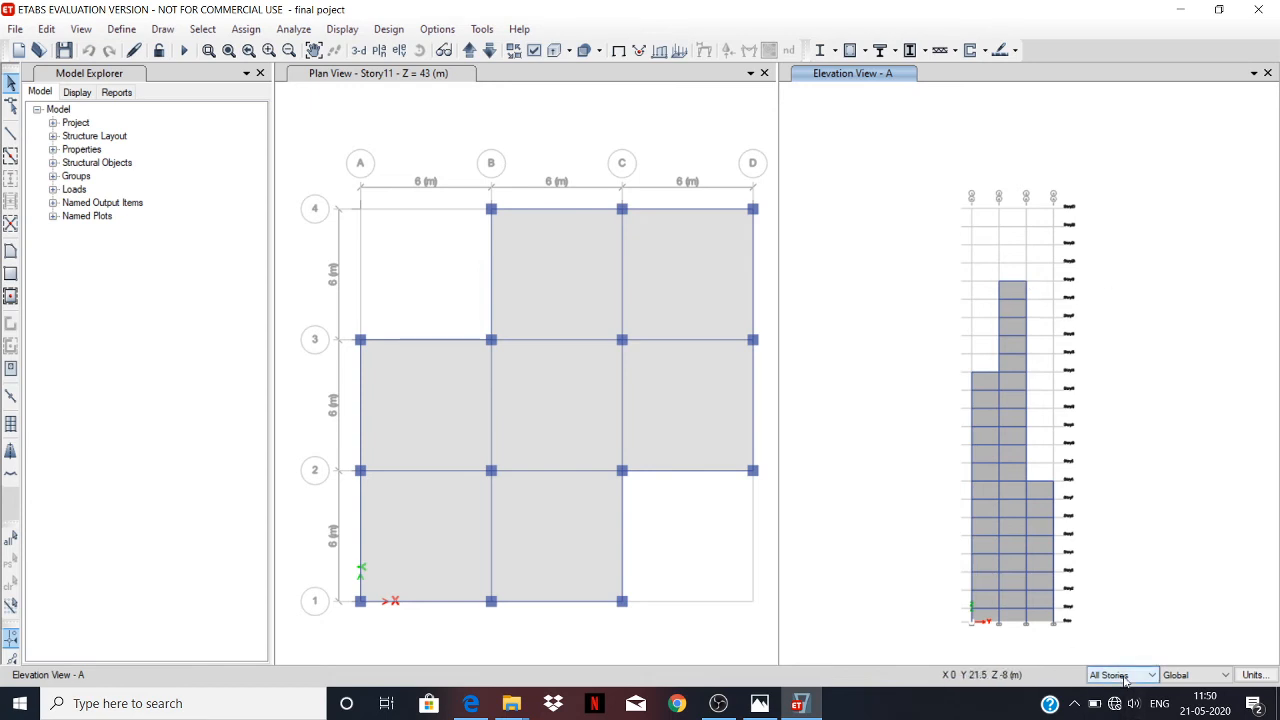
# Select all wall shells across the three bays of elevation A and open the Wind Pressure Coefficient shell load assignment.
pyautogui.click(985, 386)
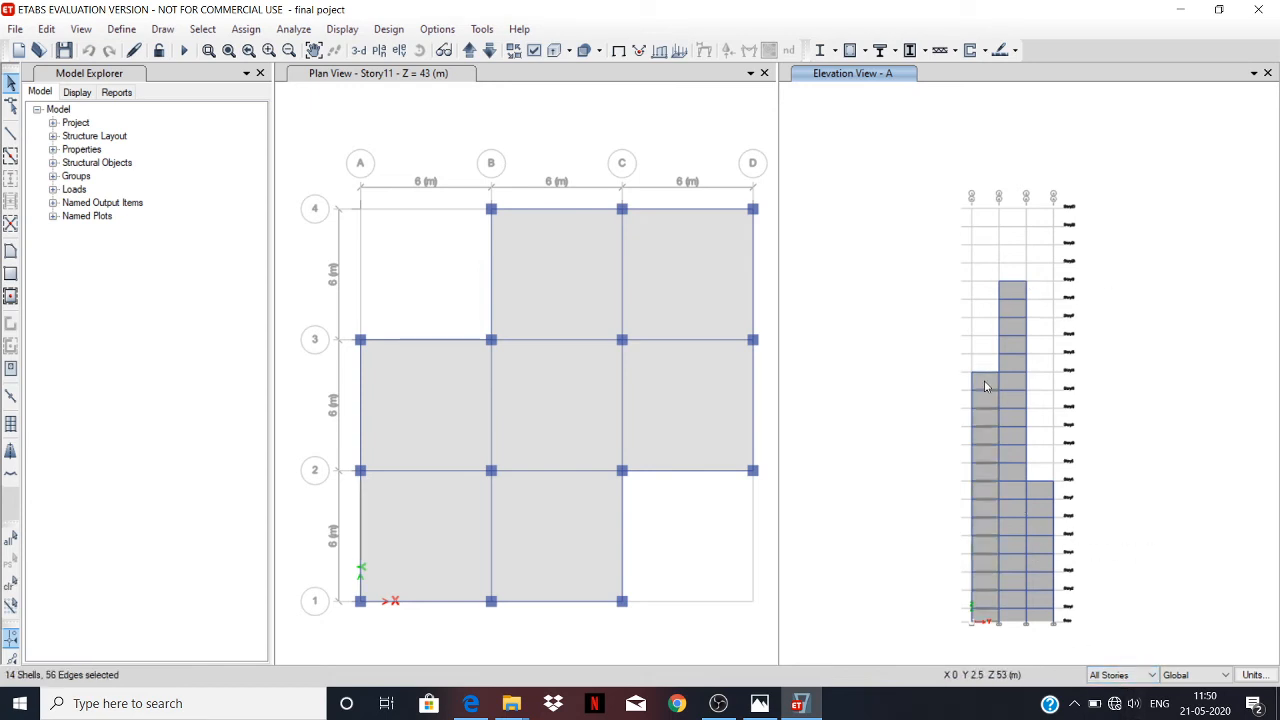
pyautogui.click(1013, 305)
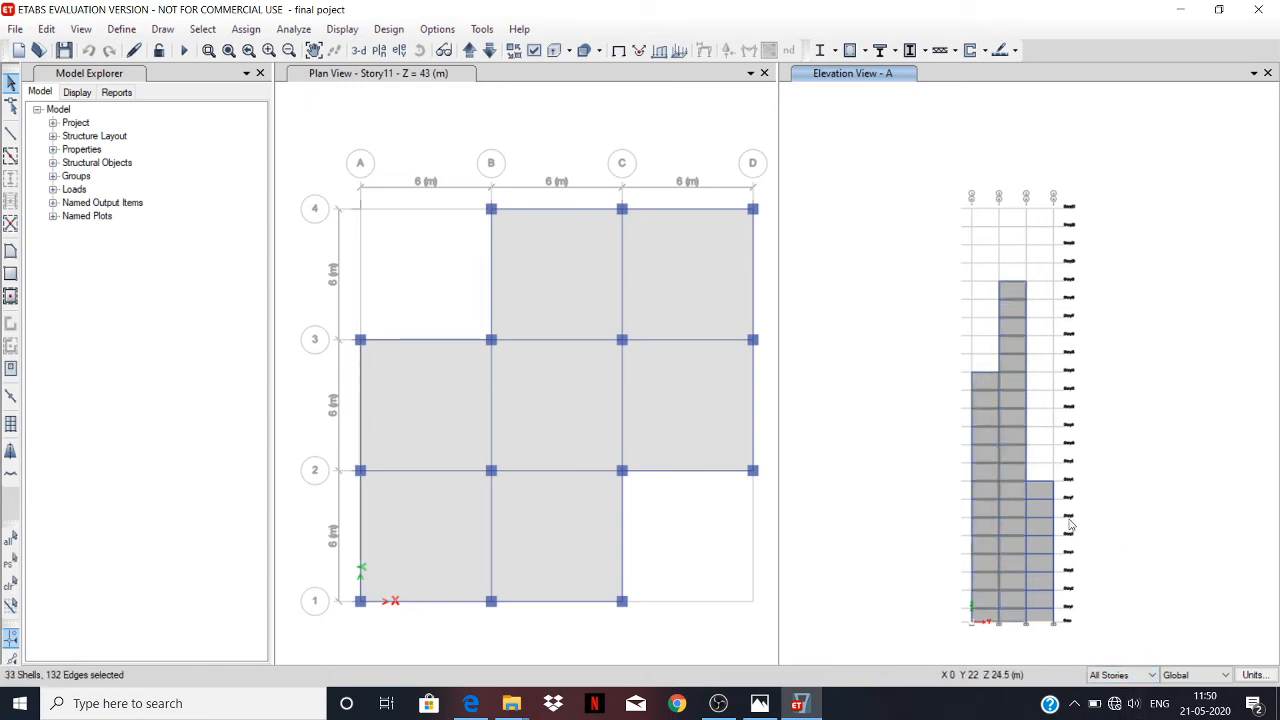
pyautogui.click(1030, 515)
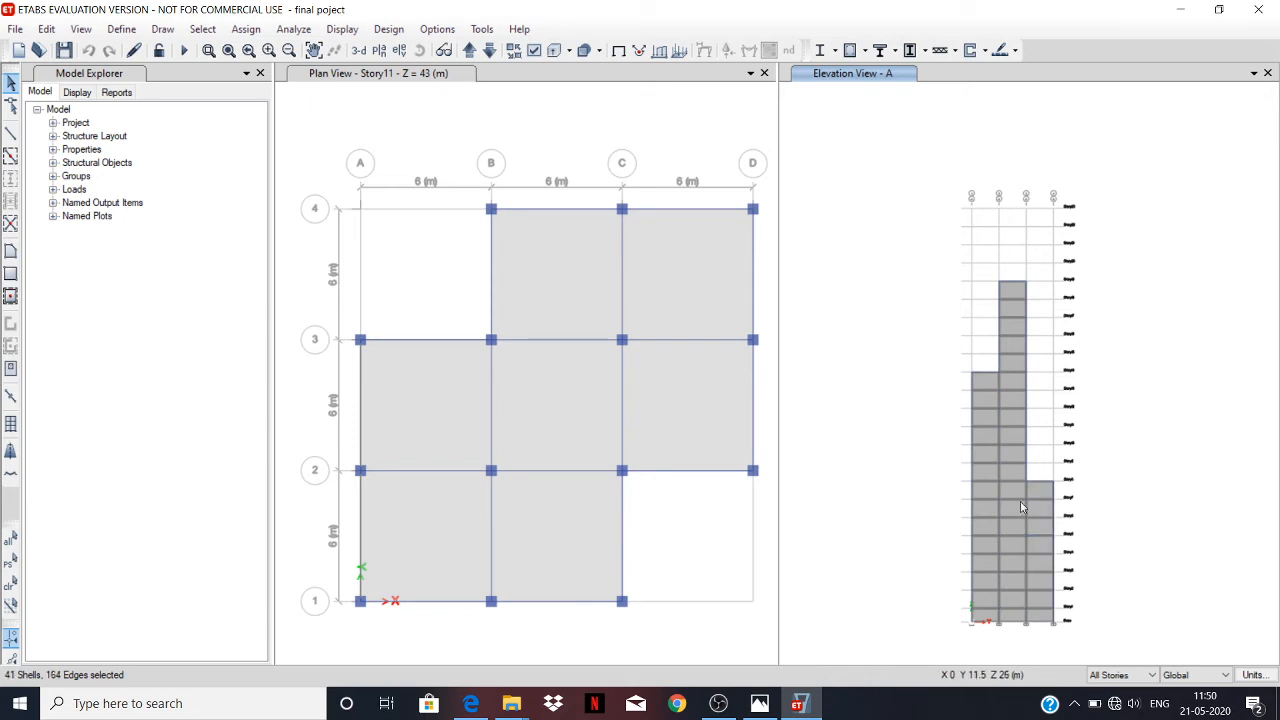
pyautogui.click(263, 32)
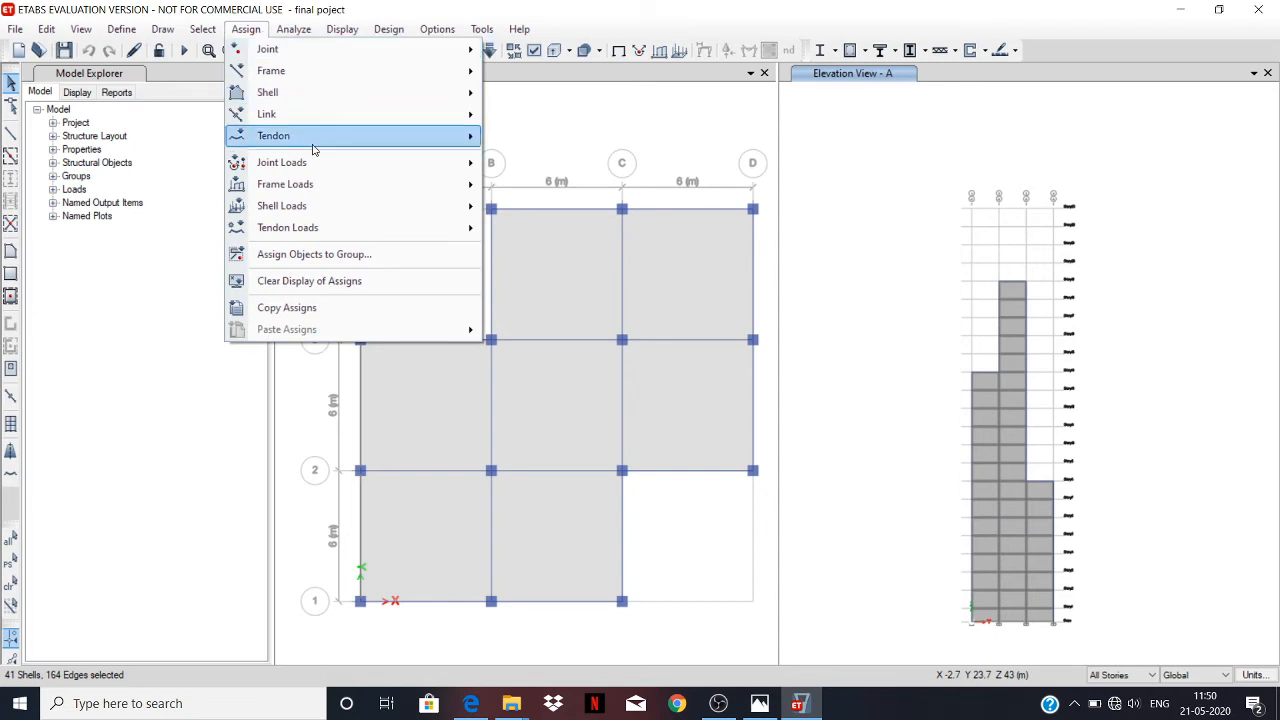
pyautogui.moveTo(331, 215)
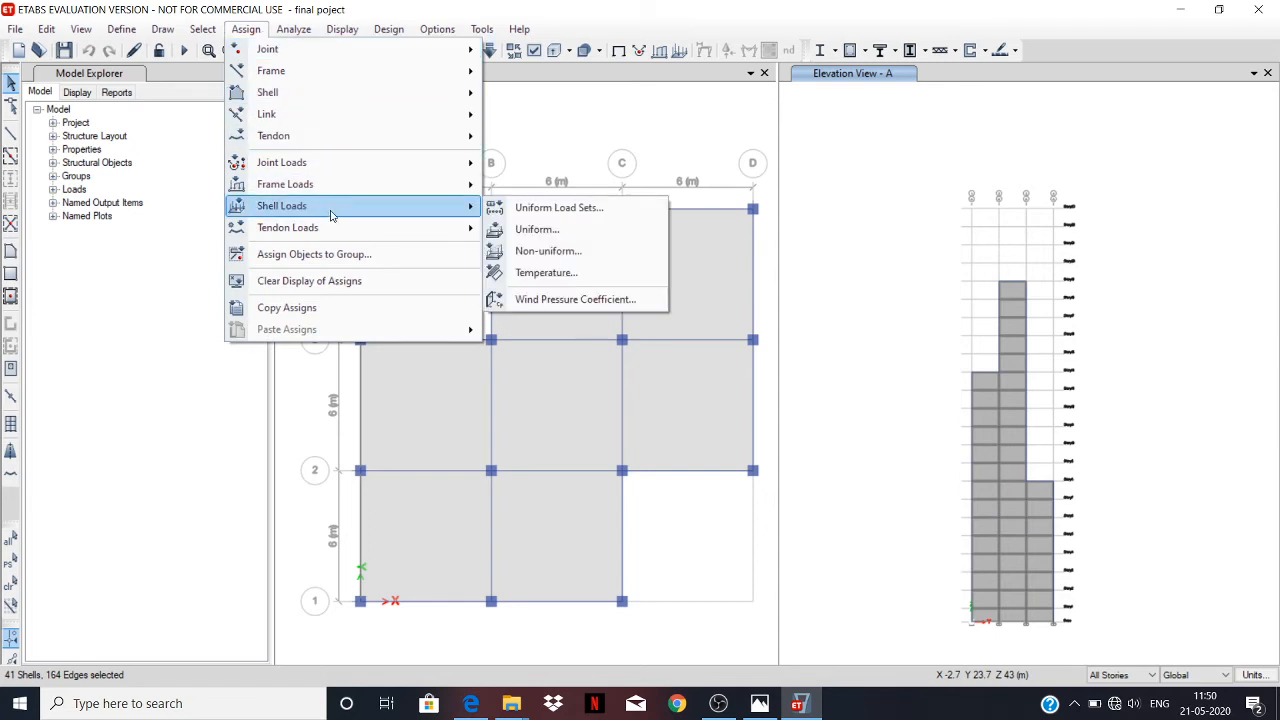
pyautogui.click(572, 305)
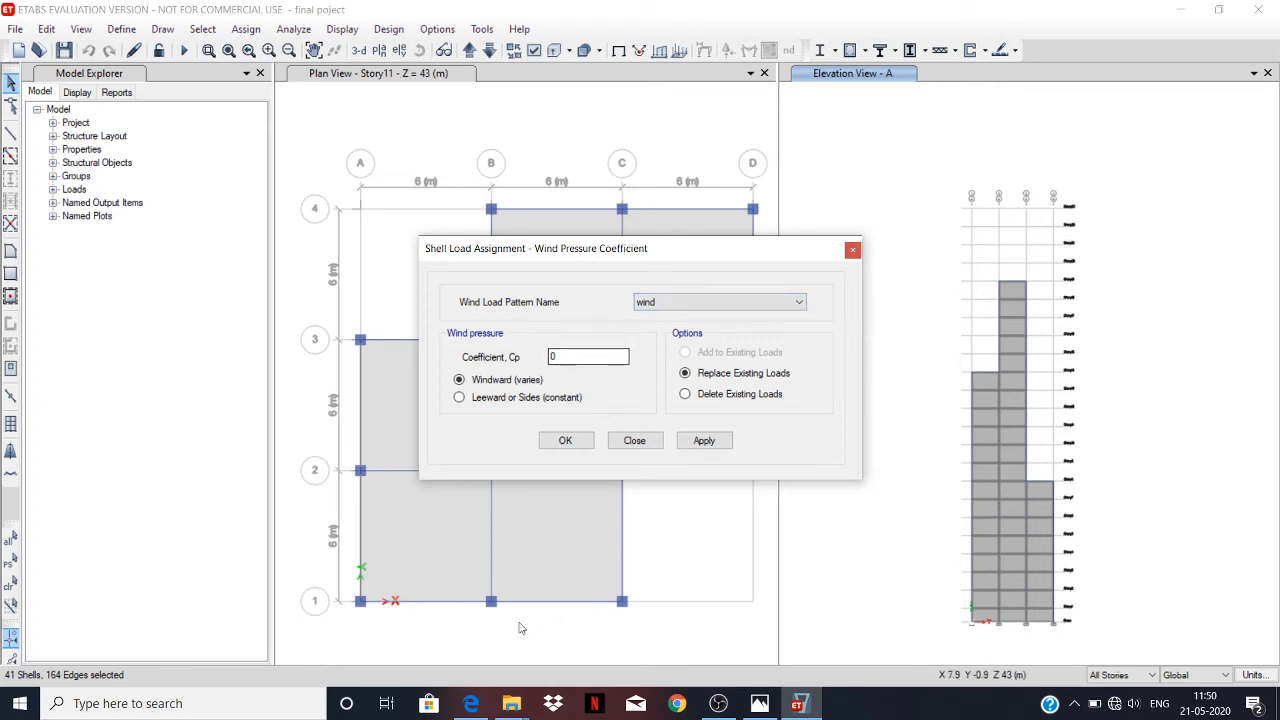
# Switch to the IS 875 Part 3 PDF in Edge and look over Table 4 with the external wall pressure coefficients.
pyautogui.moveTo(471, 703)
pyautogui.click(488, 590)
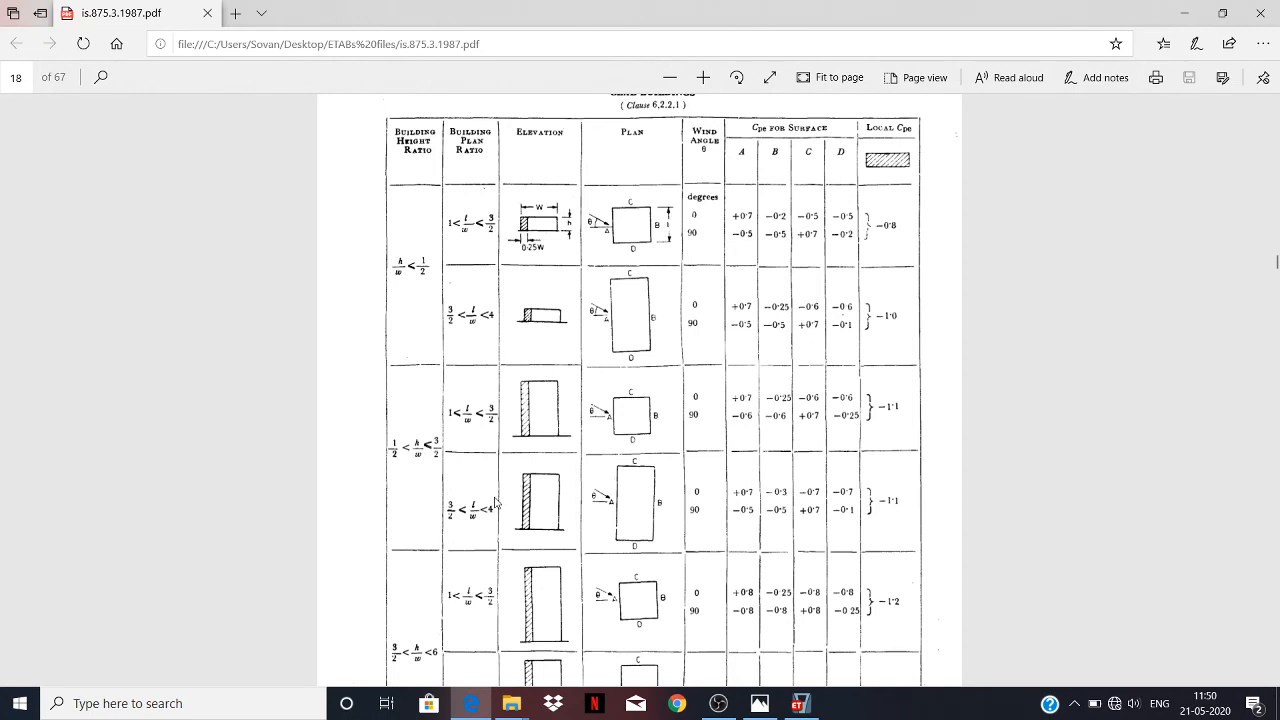
pyautogui.scroll(-2, 494, 503)
pyautogui.scroll(3, 494, 503)
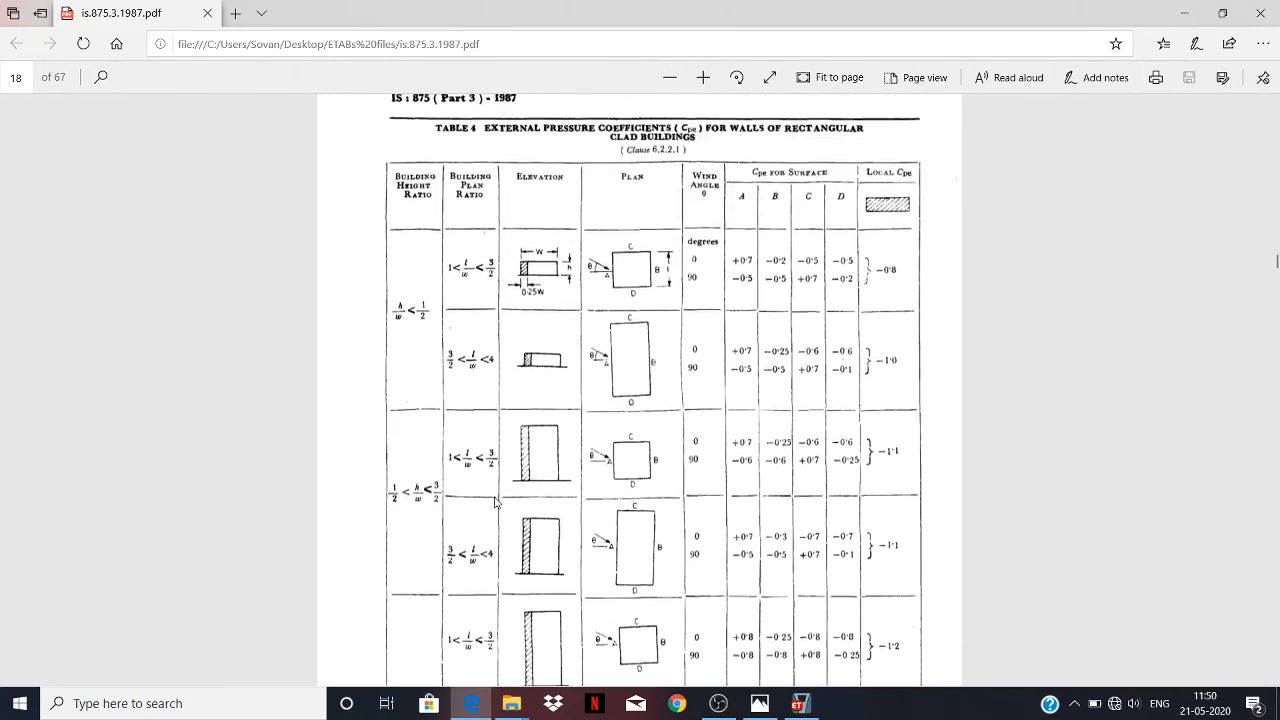
pyautogui.scroll(1, 494, 503)
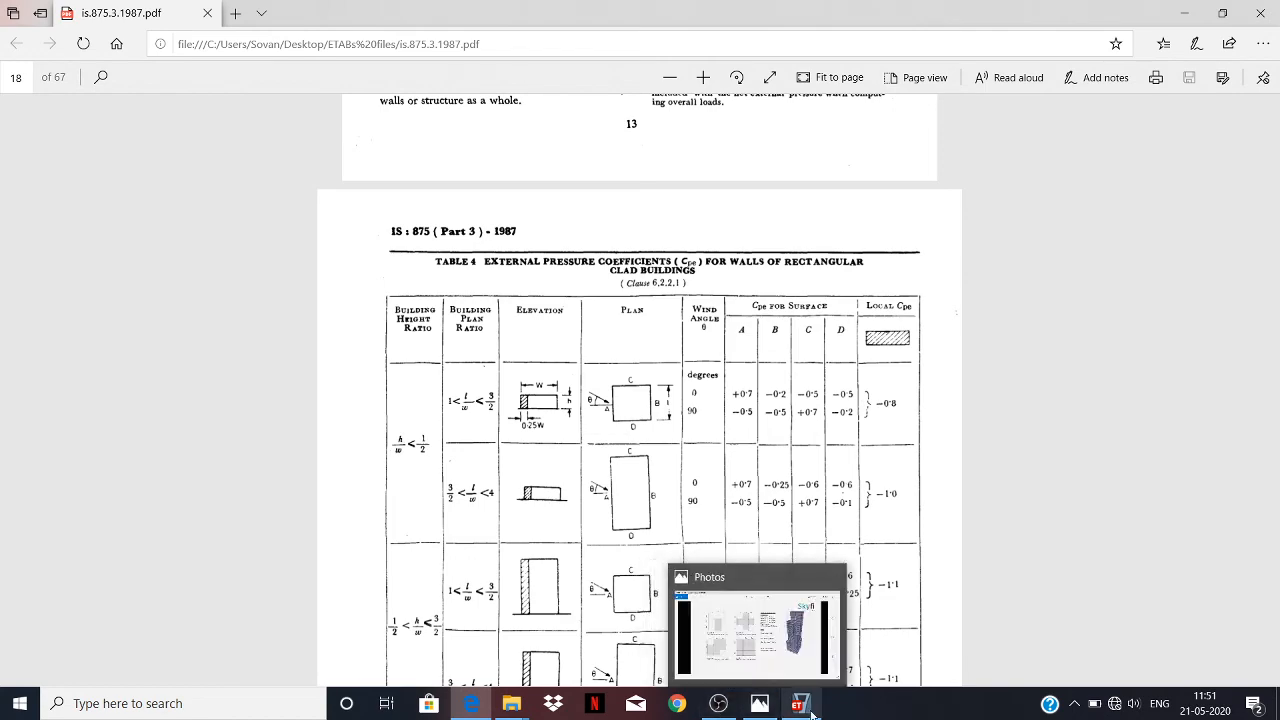
# Check the project brief image with floor plans and wind load note in Photos, and return to ETABS.
pyautogui.click(759, 703)
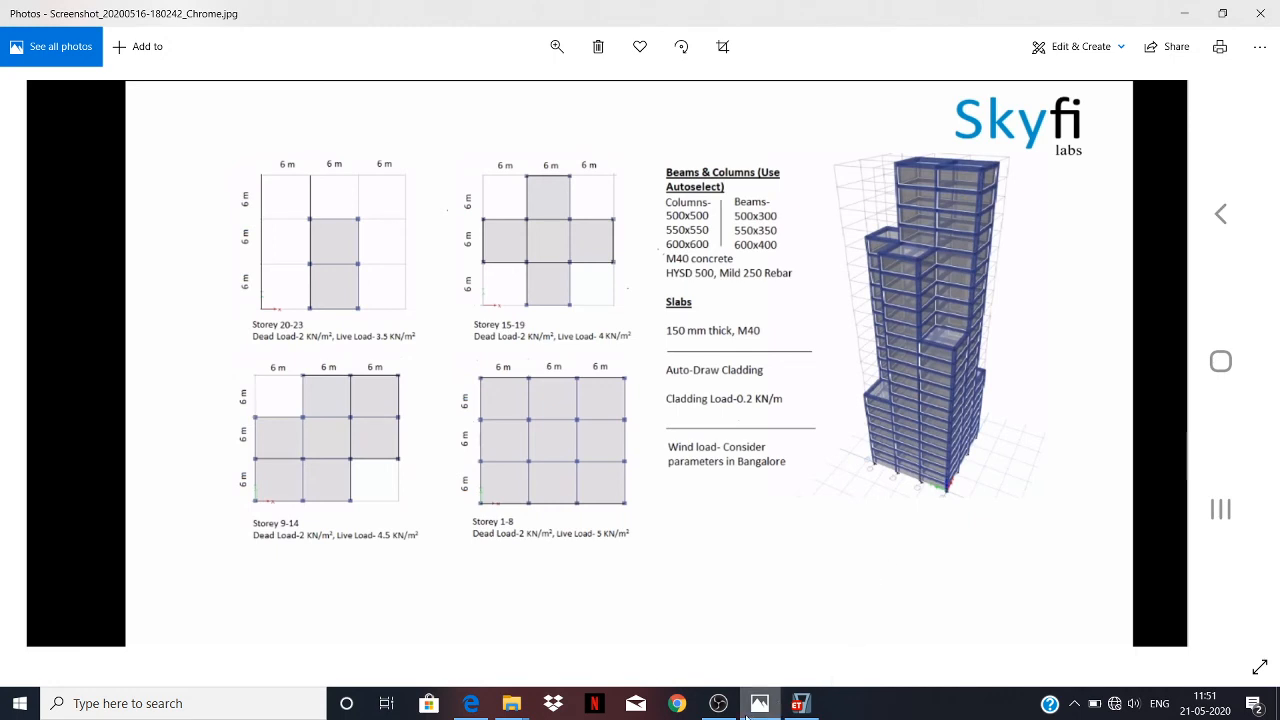
pyautogui.moveTo(755, 706)
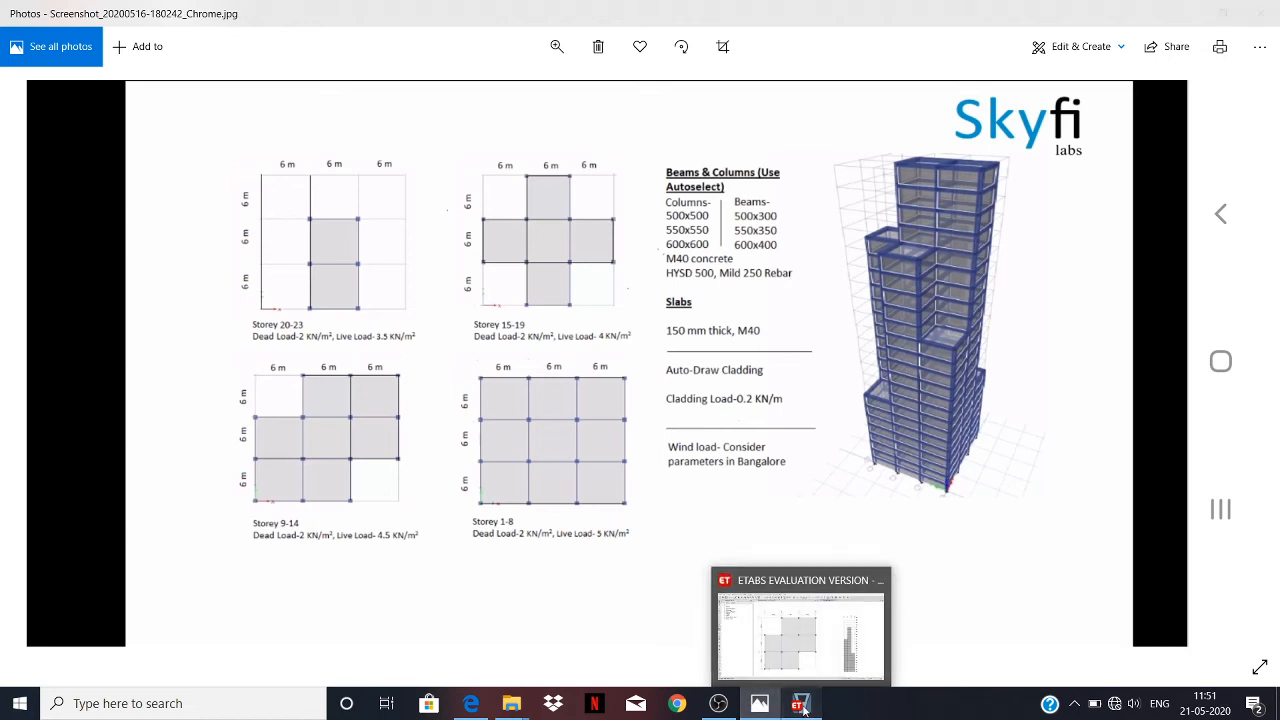
pyautogui.click(801, 705)
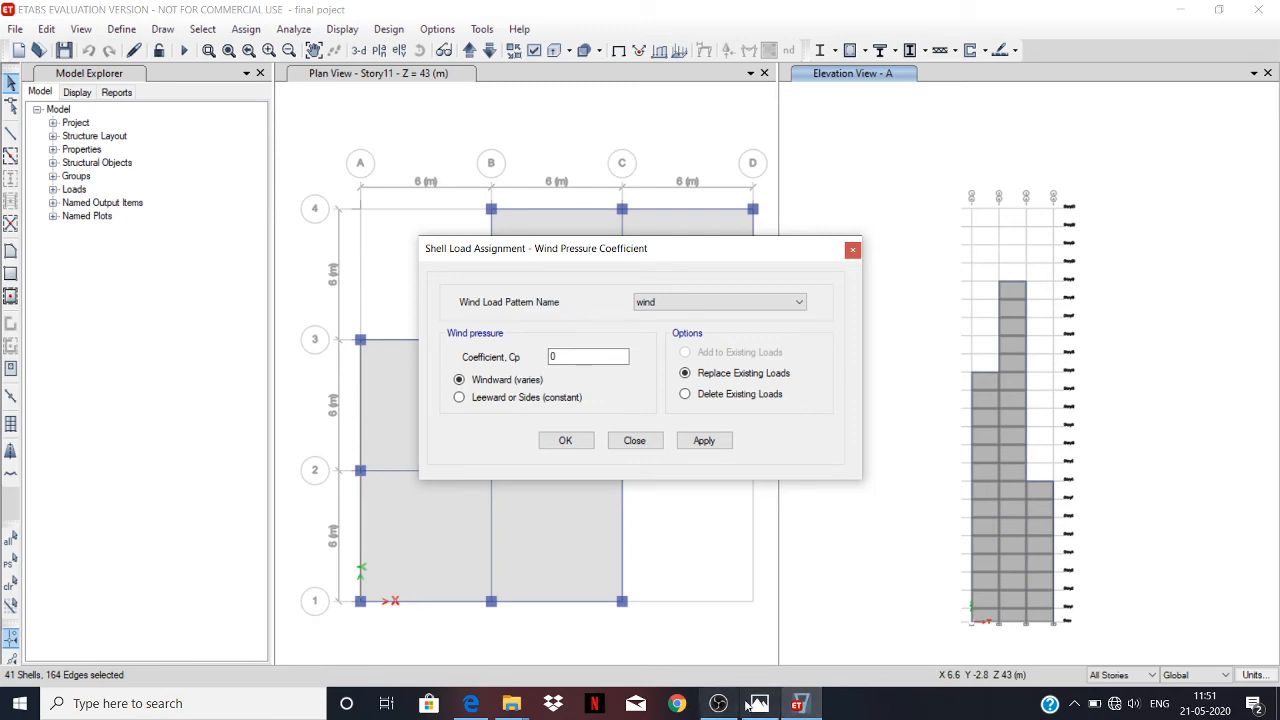
# Go back to the code PDF in Edge and examine the Table 4 surface coefficients for the 3/2 < h/w < 6 height ratio.
pyautogui.moveTo(484, 712)
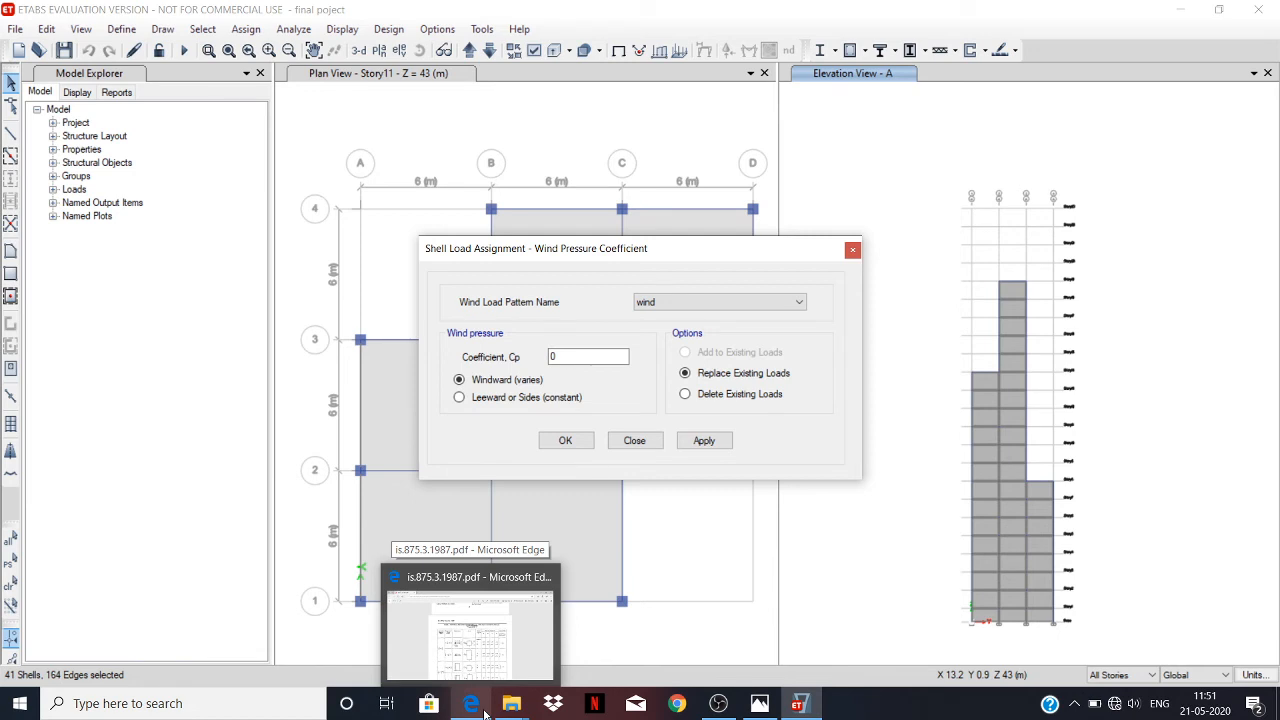
pyautogui.click(484, 712)
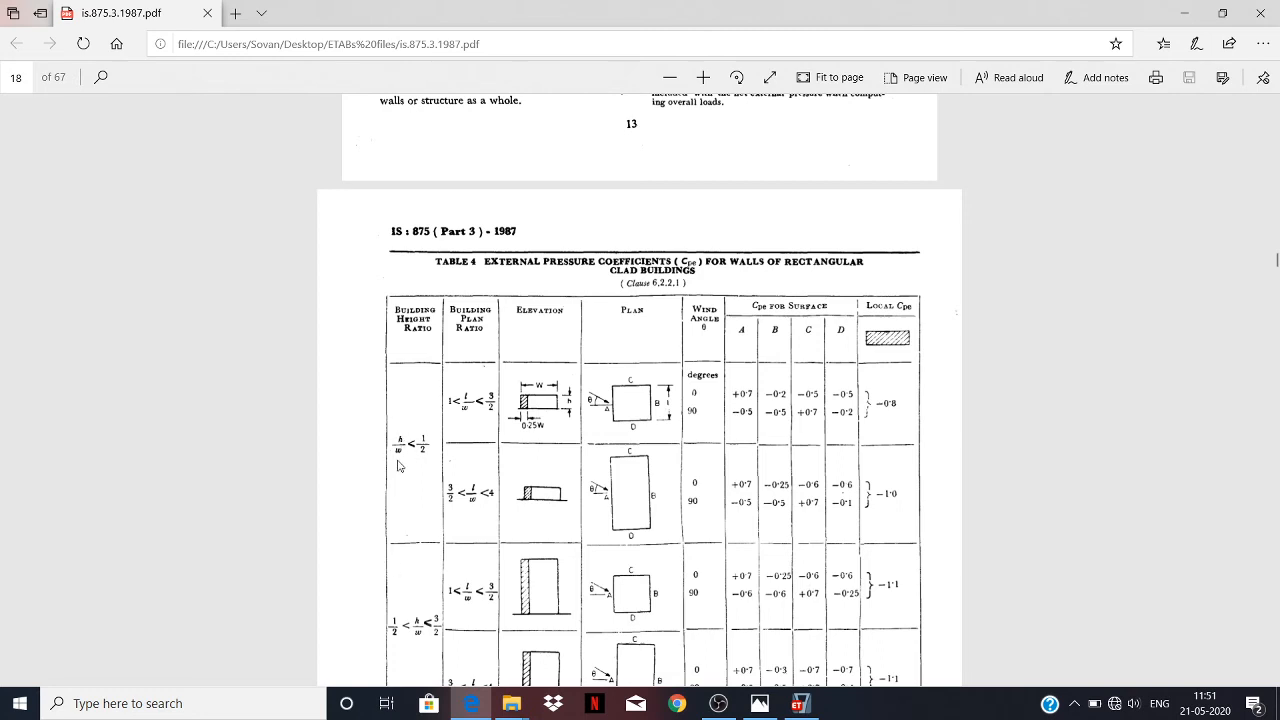
pyautogui.scroll(-5, 655, 382)
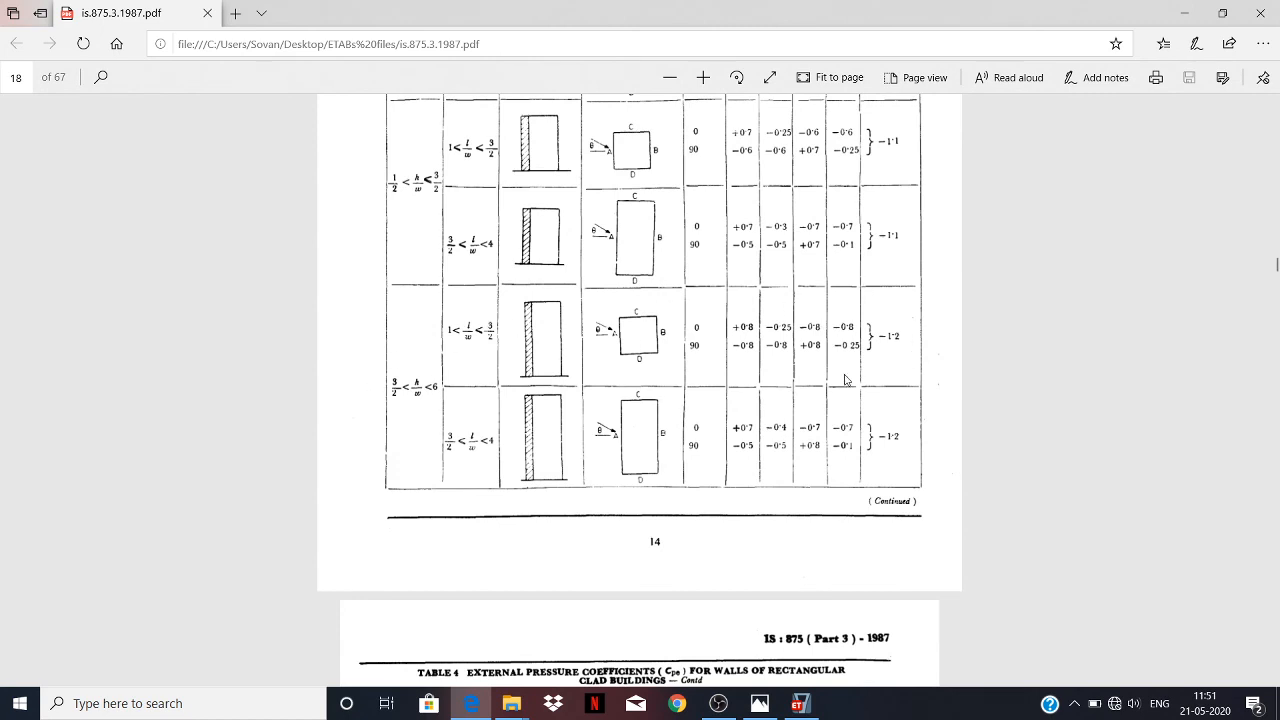
pyautogui.moveTo(727, 321); pyautogui.dragTo(752, 447)
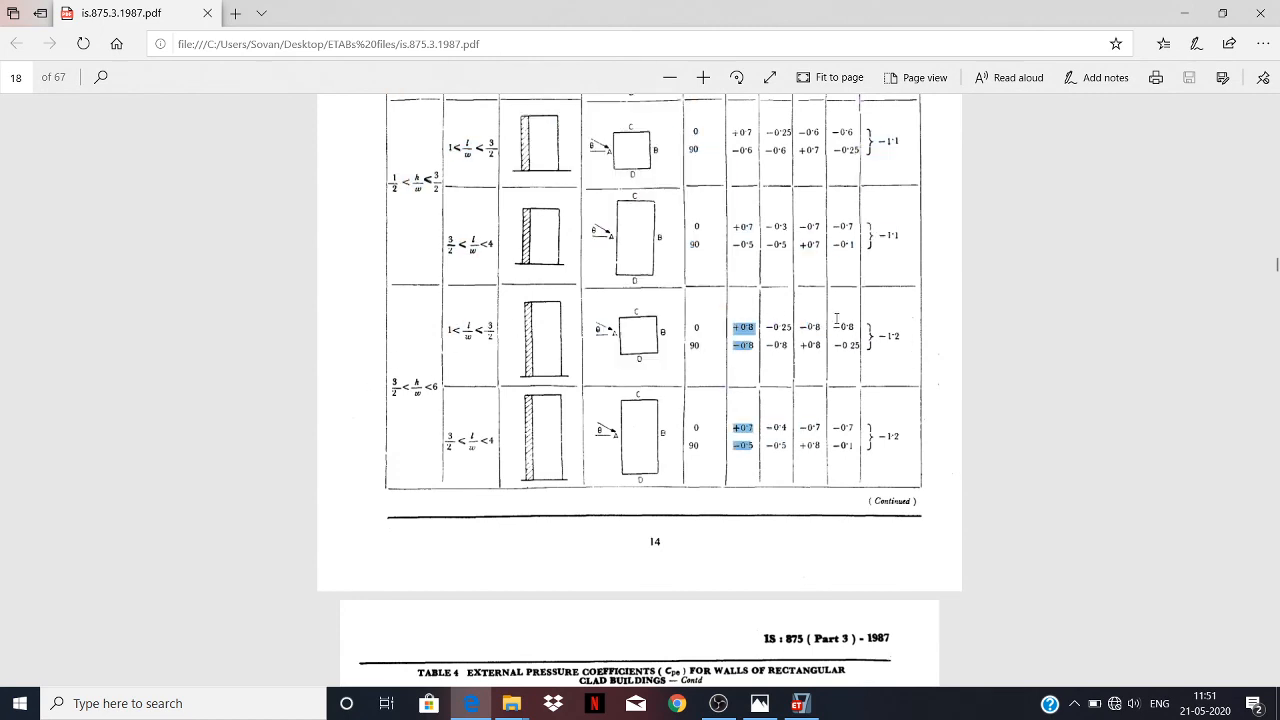
pyautogui.click(898, 333)
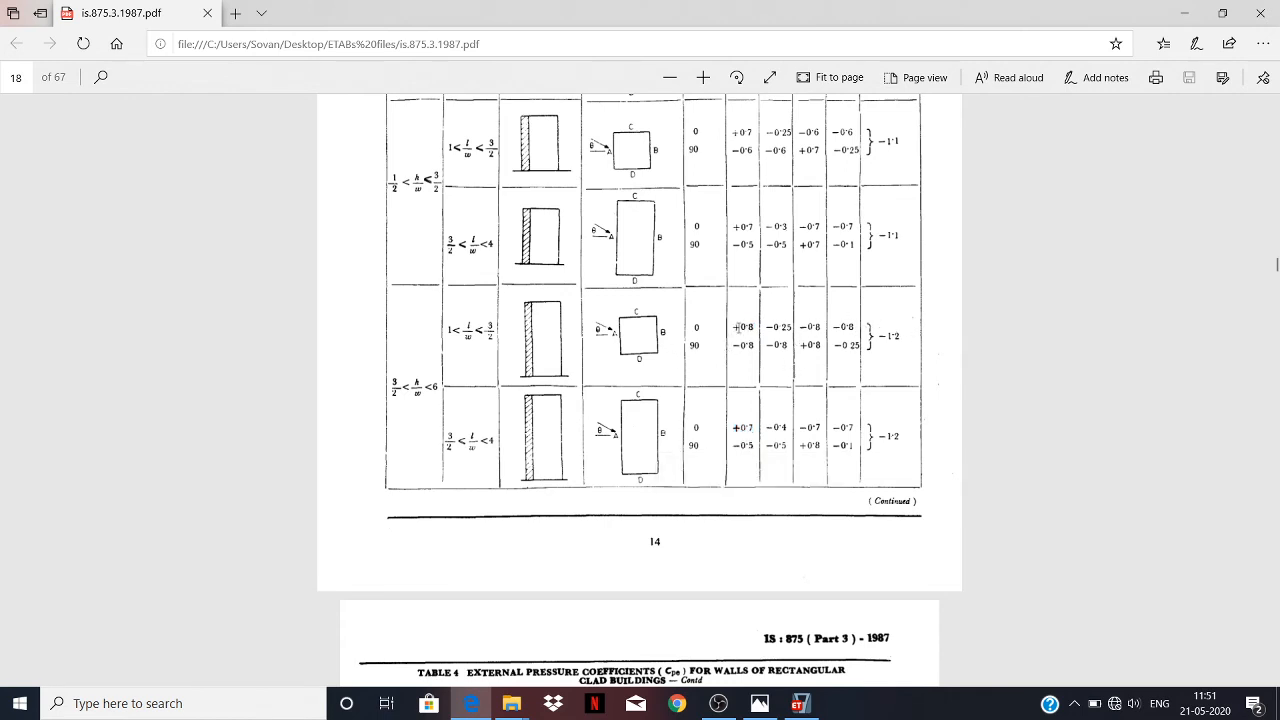
pyautogui.scroll(-7, 744, 320)
pyautogui.scroll(3, 744, 323)
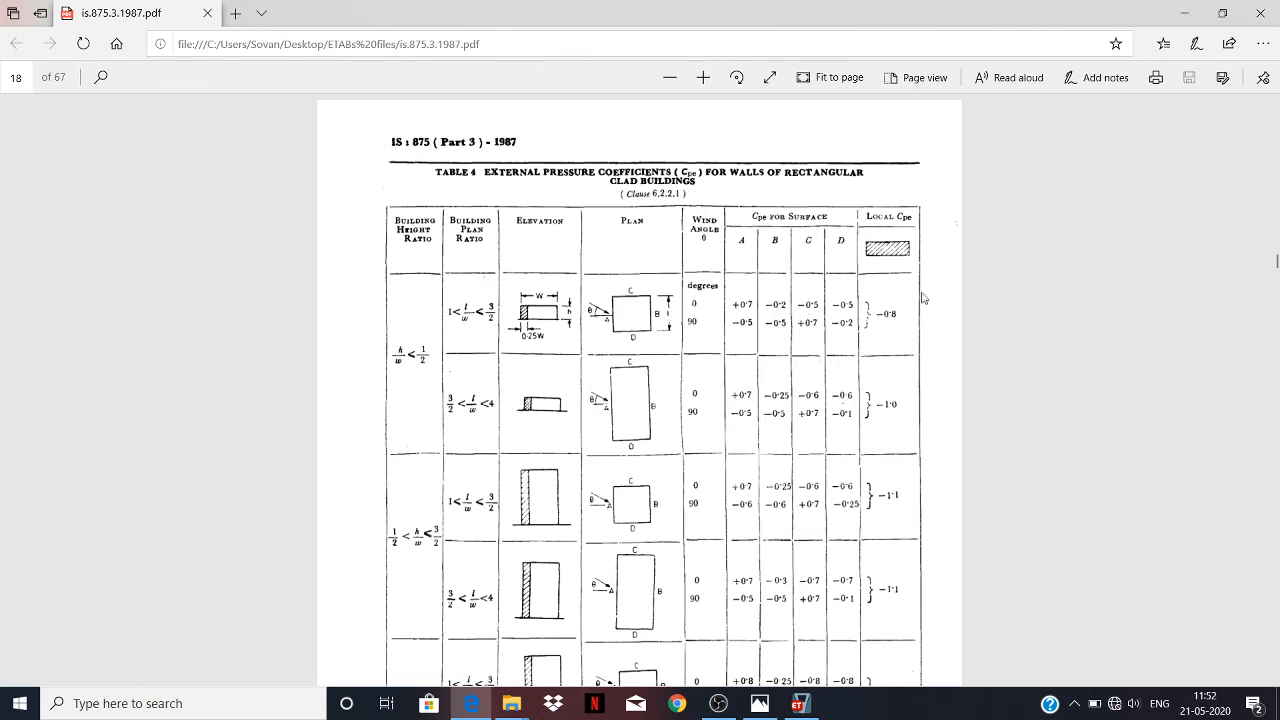
pyautogui.scroll(-5, 785, 405)
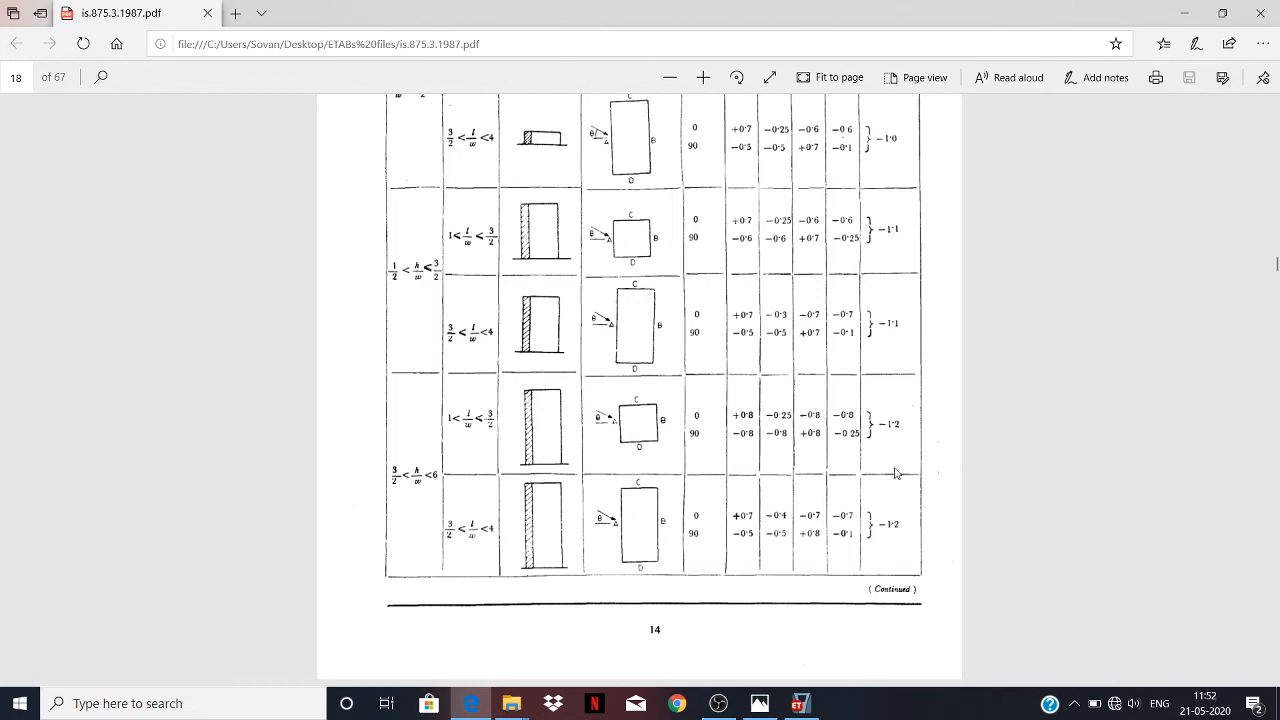
# Return to ETABS and close the wind pressure coefficient assignment without applying any coefficient to the selected shells.
pyautogui.click(799, 703)
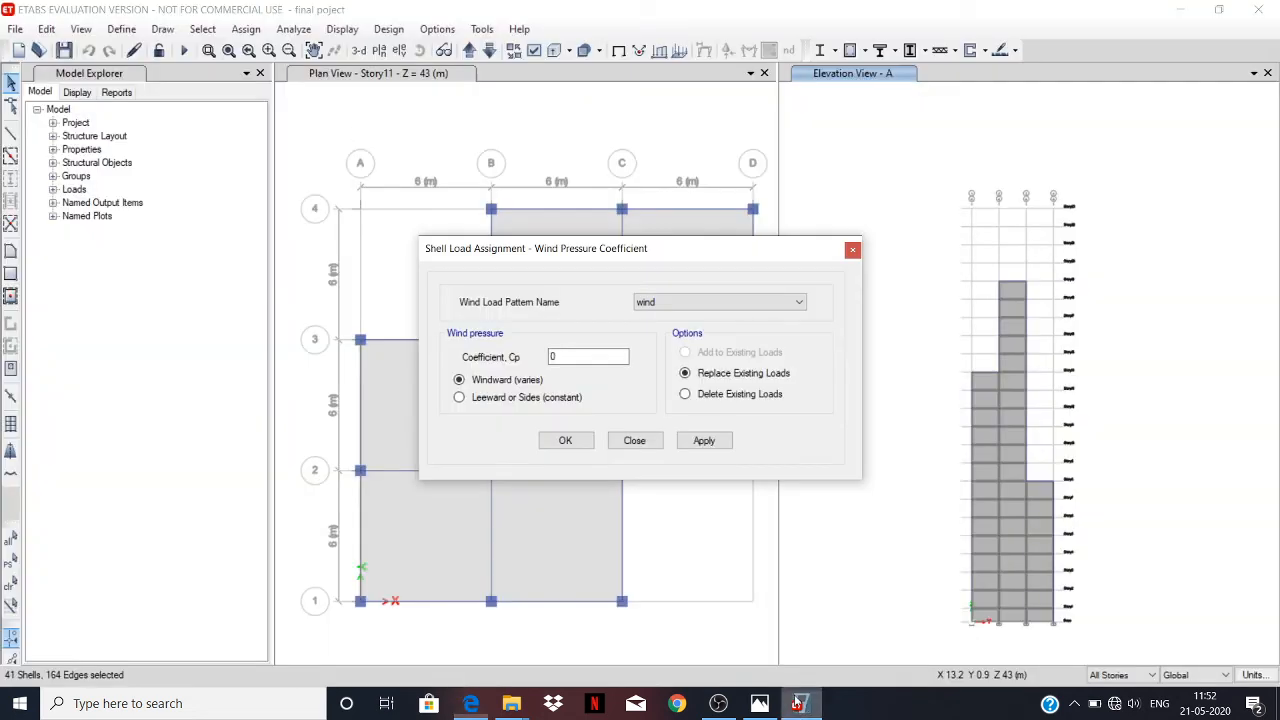
pyautogui.click(569, 358)
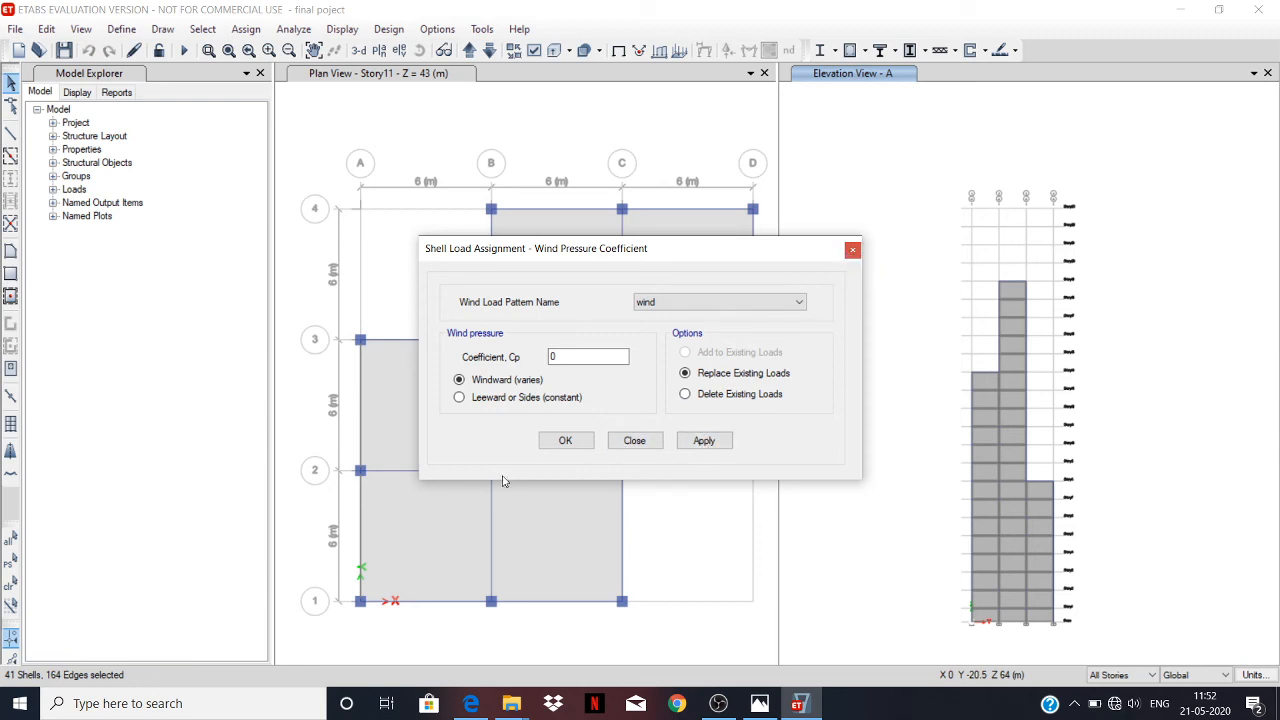
pyautogui.click(618, 446)
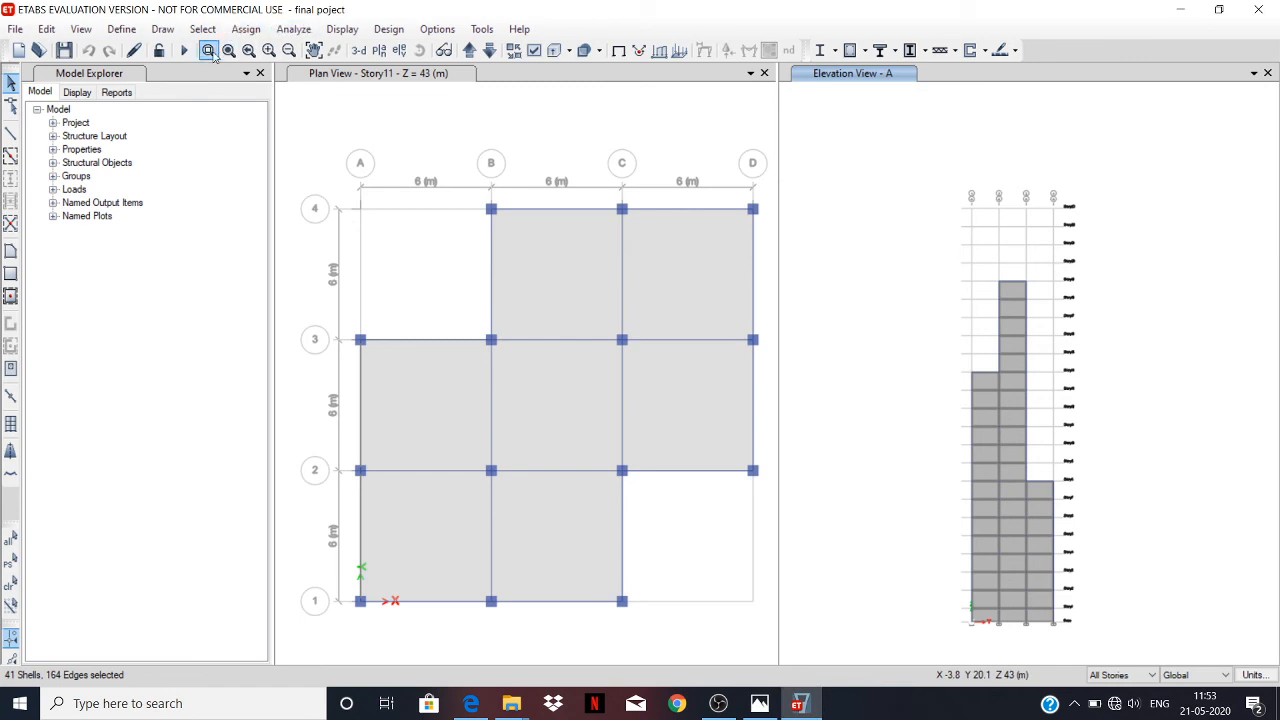
# Run the structural analysis of the building model.
pyautogui.click(293, 29)
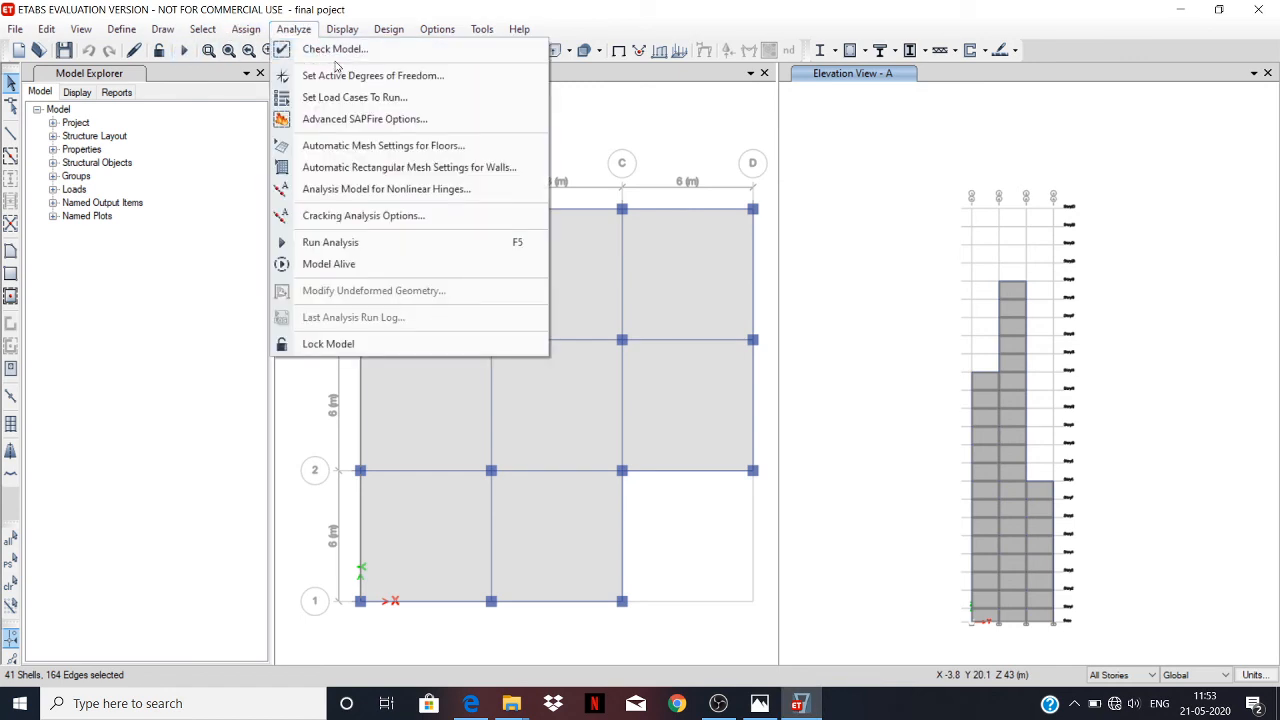
pyautogui.click(347, 243)
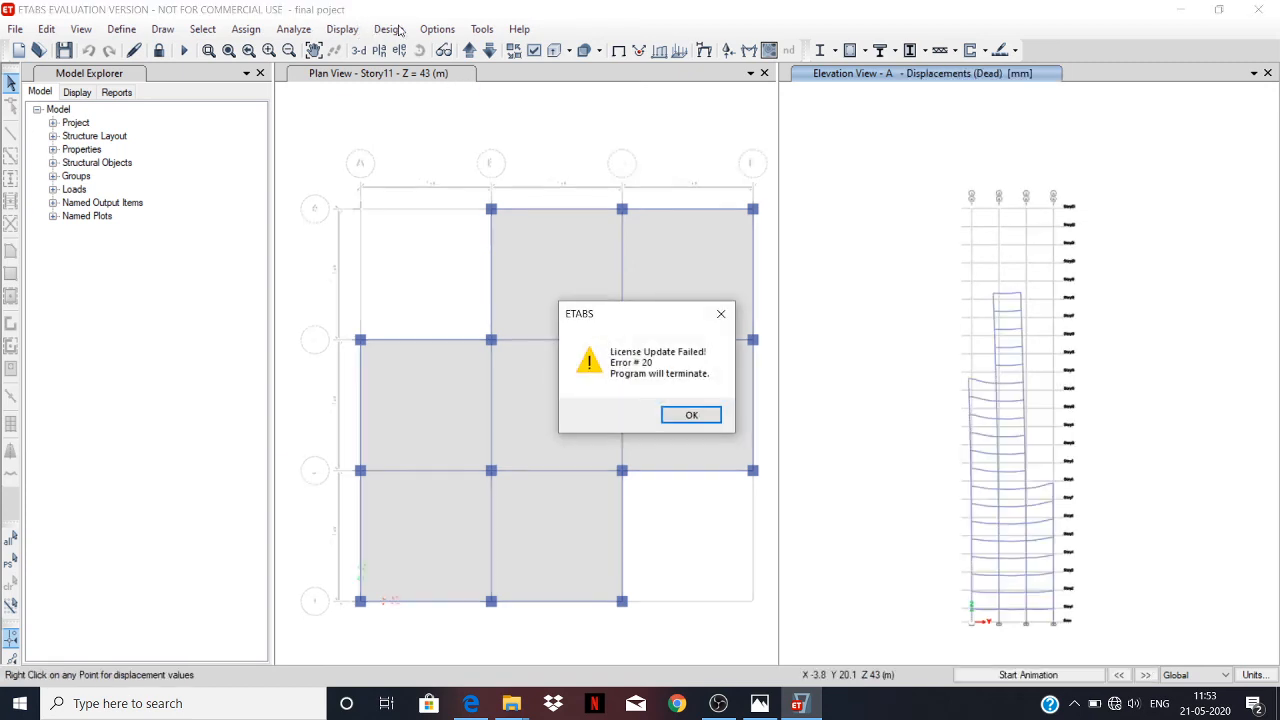
pyautogui.click(720, 314)
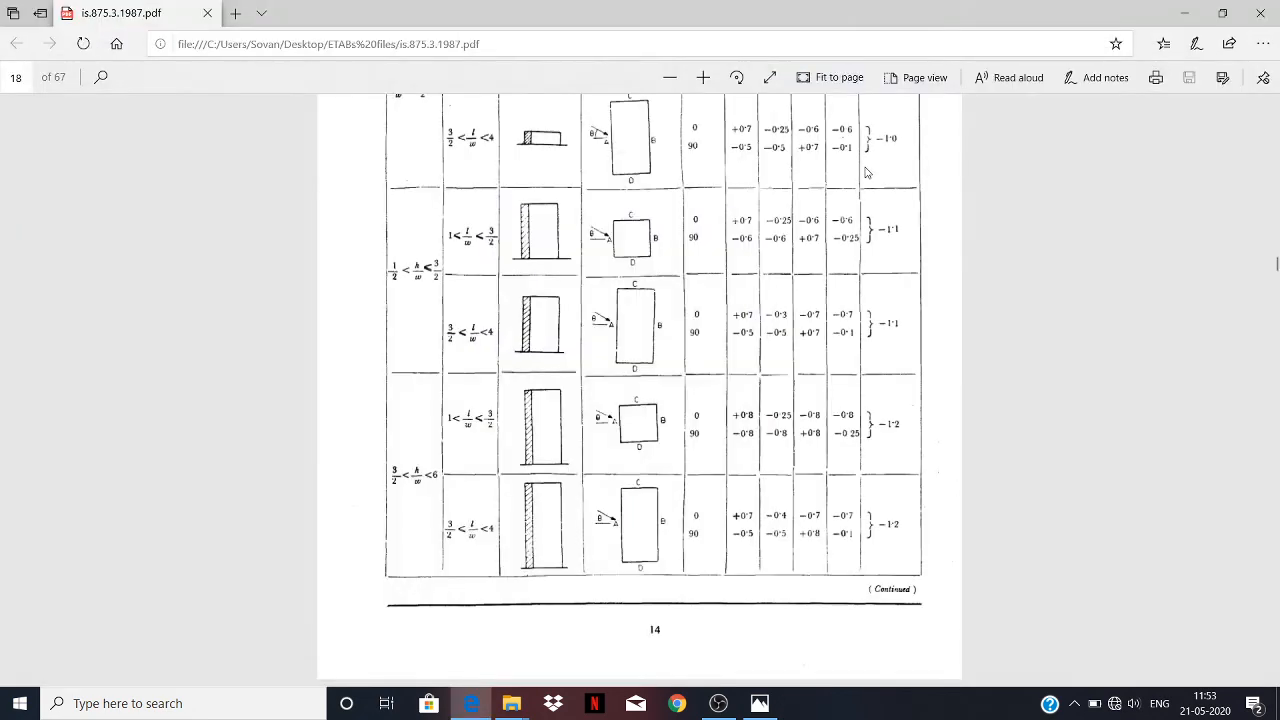
# Minimize the reference image, launch ETABS 18 from the desktop and accept the evaluation version notice.
pyautogui.click(762, 706)
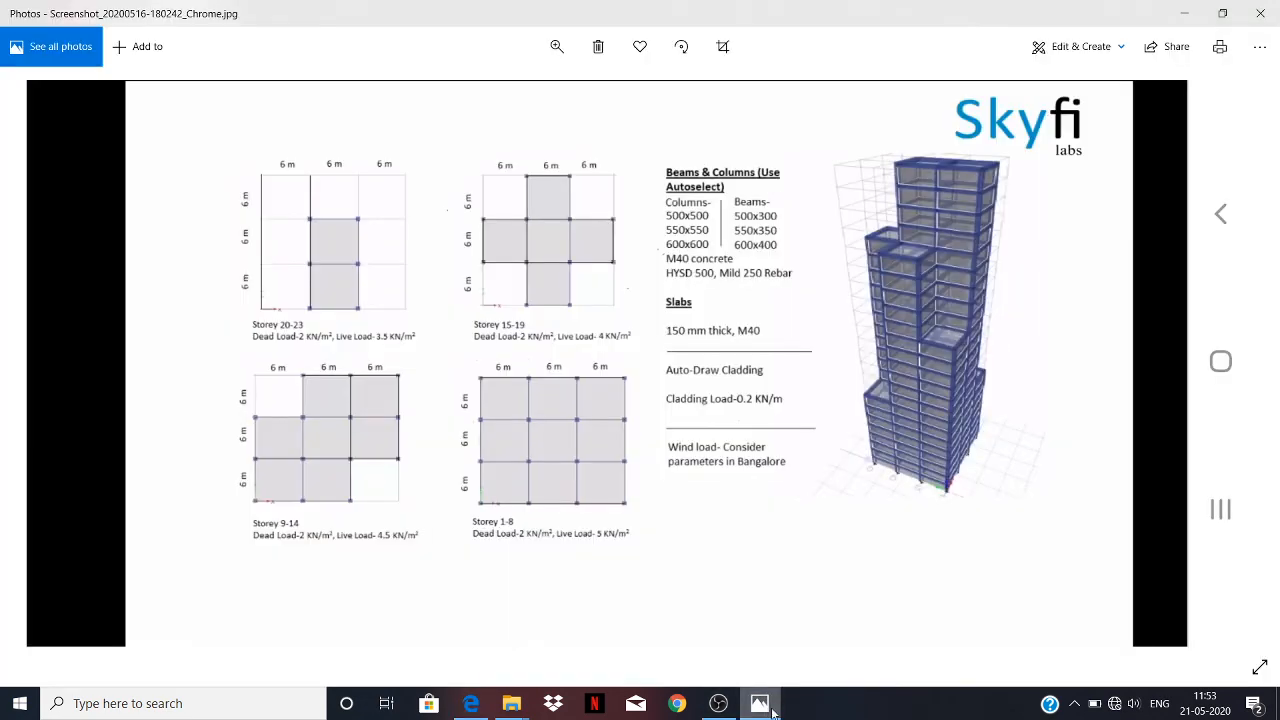
pyautogui.click(760, 703)
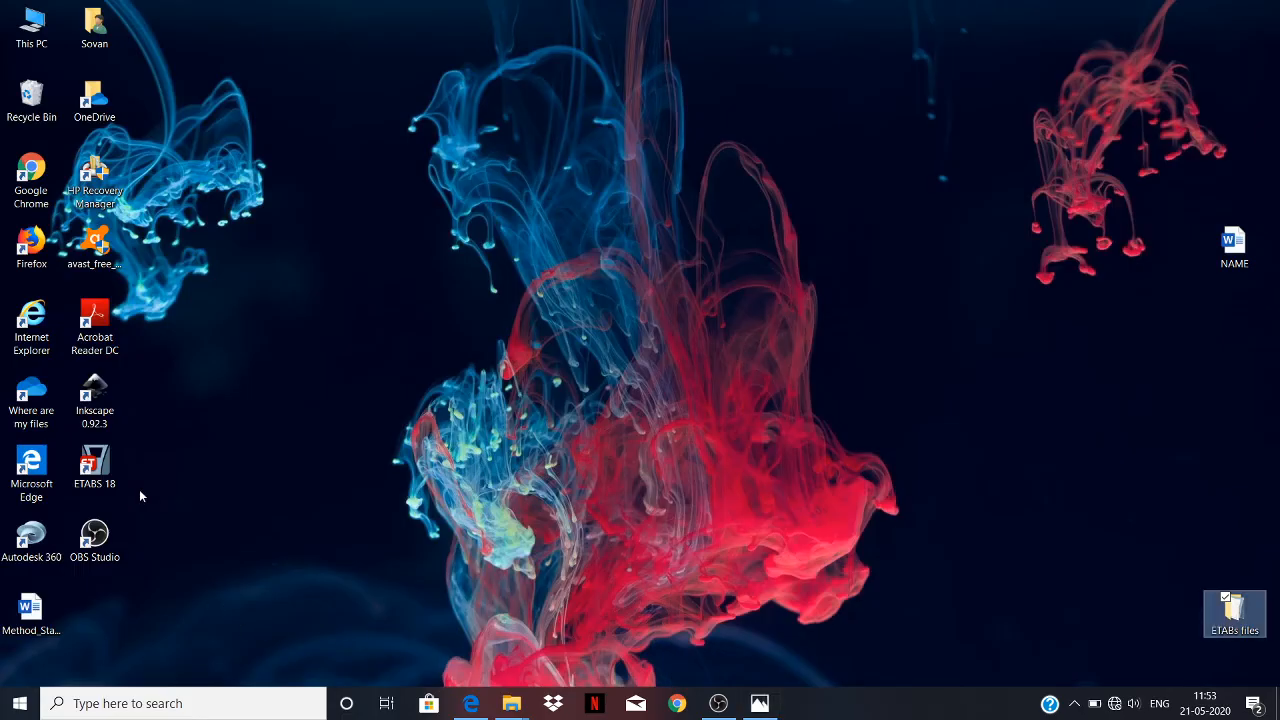
pyautogui.click(108, 476)
pyautogui.doubleClick(110, 478)
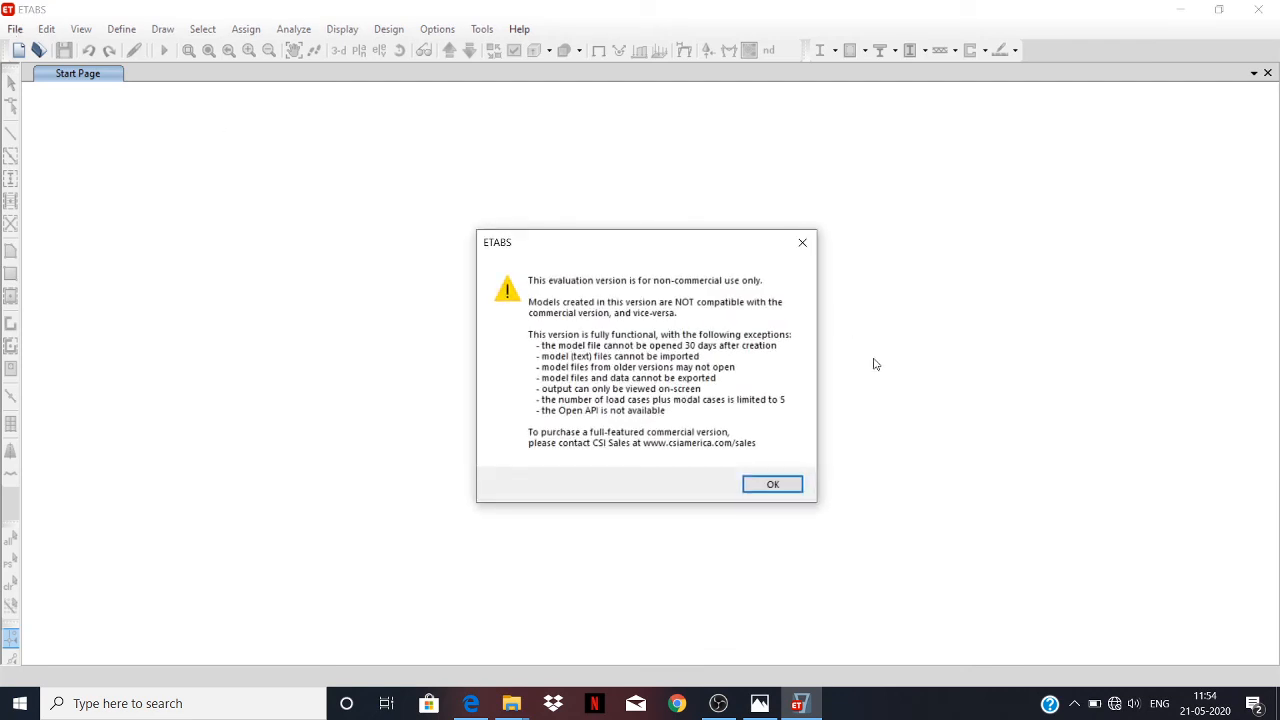
pyautogui.click(790, 483)
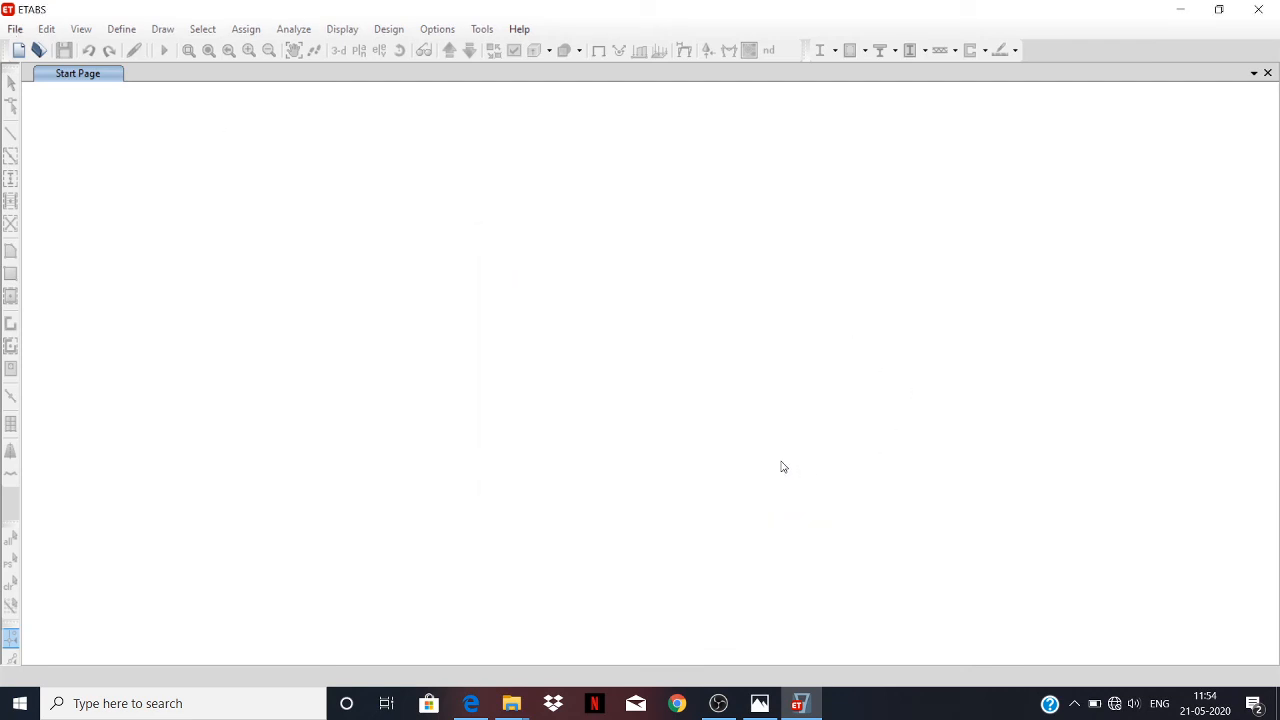
# Open the model file "final poject" from the ETABs files folder and accept the evaluation notice.
pyautogui.click(7, 26)
pyautogui.click(107, 63)
pyautogui.click(15, 30)
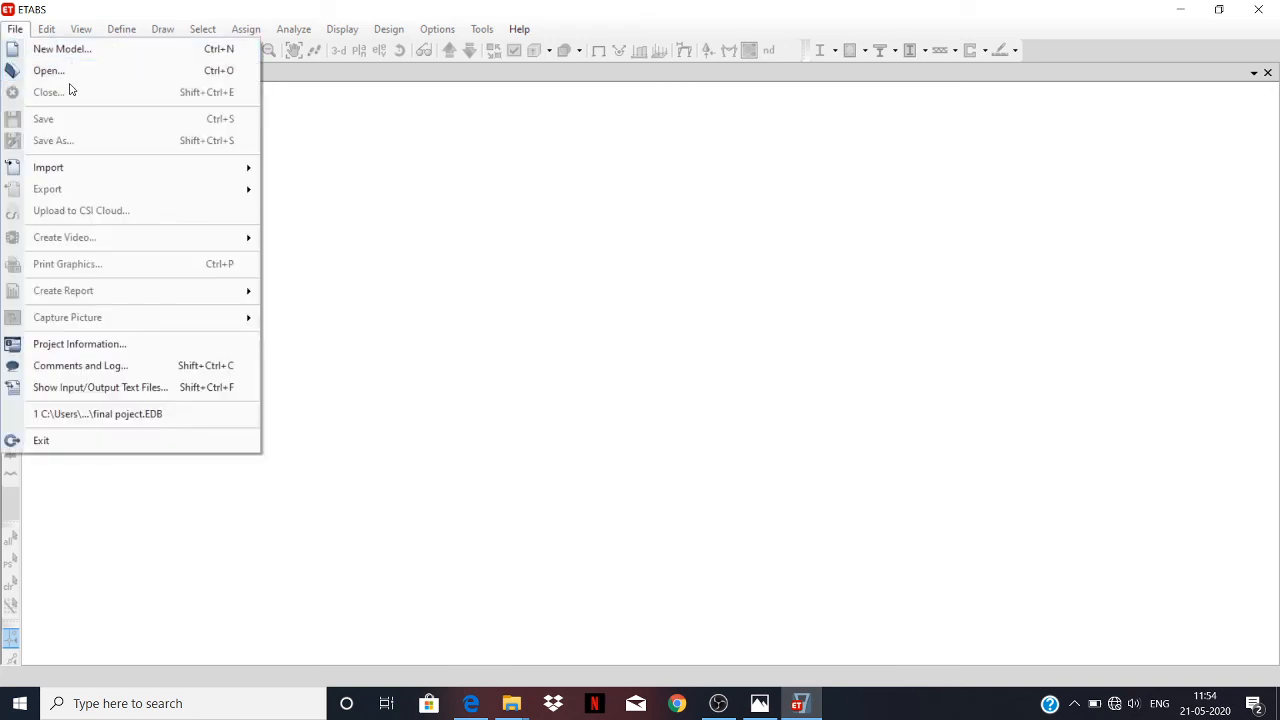
pyautogui.click(70, 74)
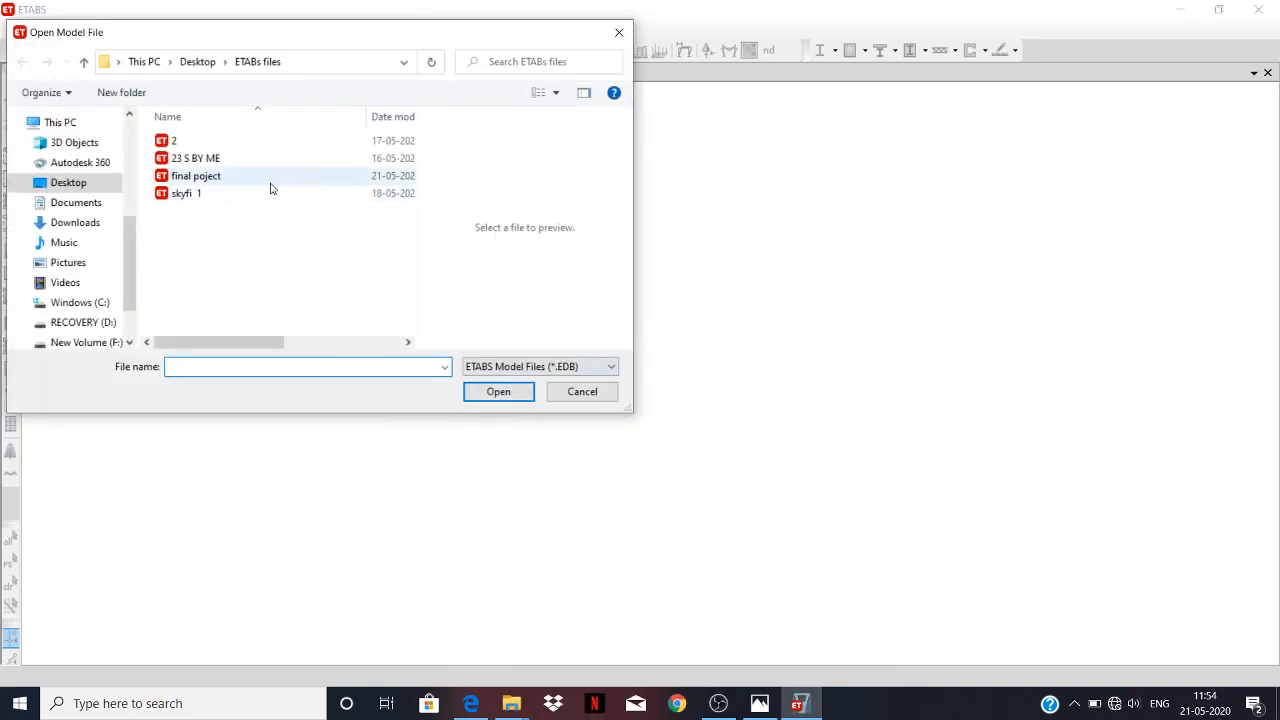
pyautogui.click(265, 179)
pyautogui.click(500, 391)
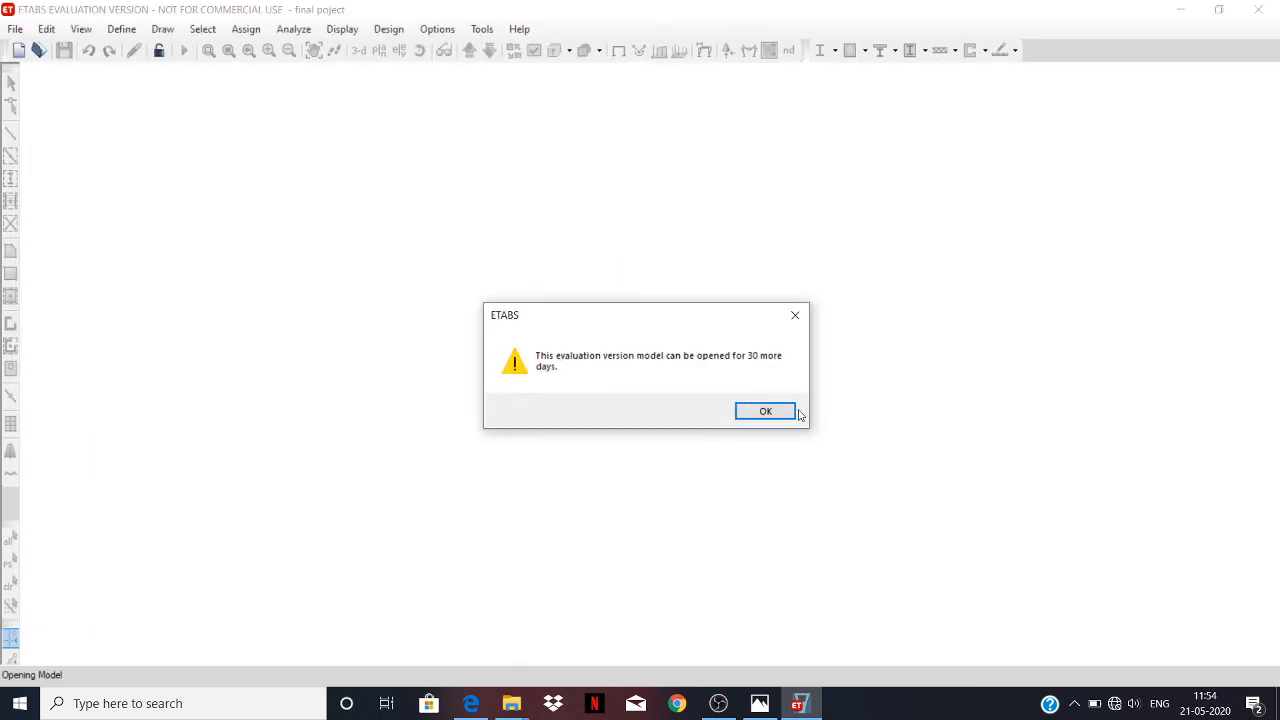
pyautogui.click(765, 411)
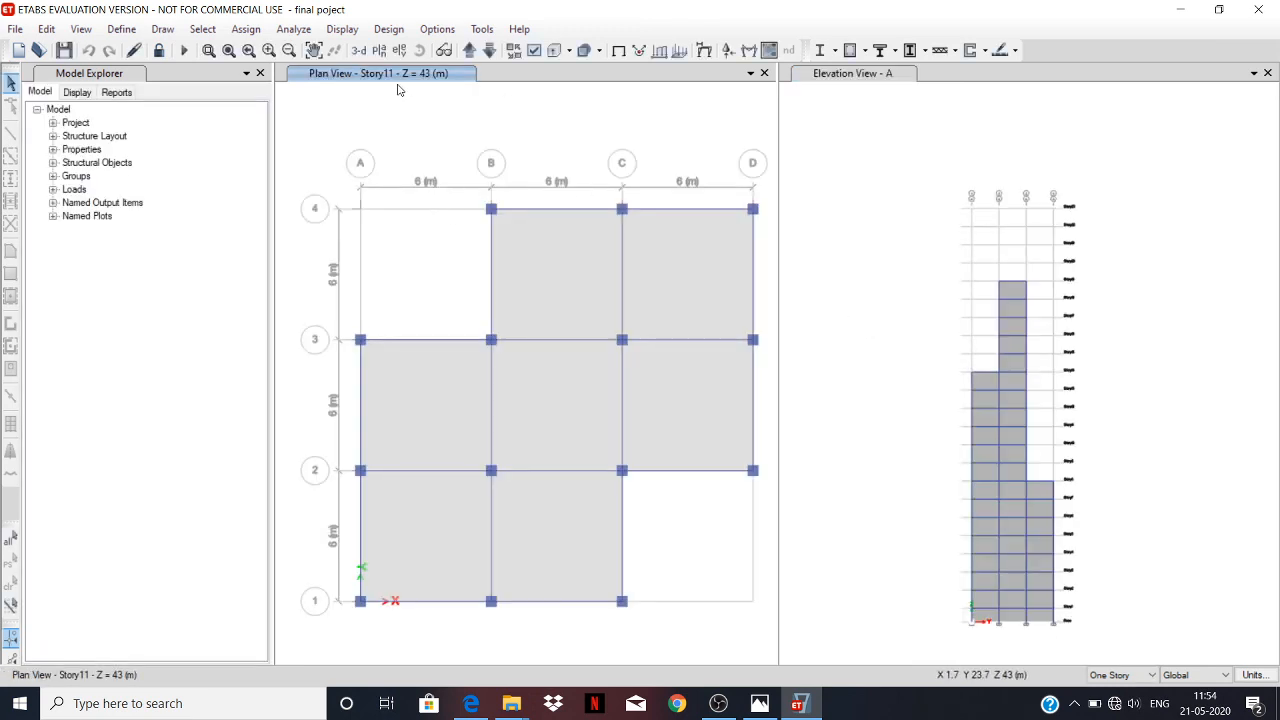
# Review the concrete frame design preferences and accept them with IS 456:2000 as the design code.
pyautogui.click(404, 30)
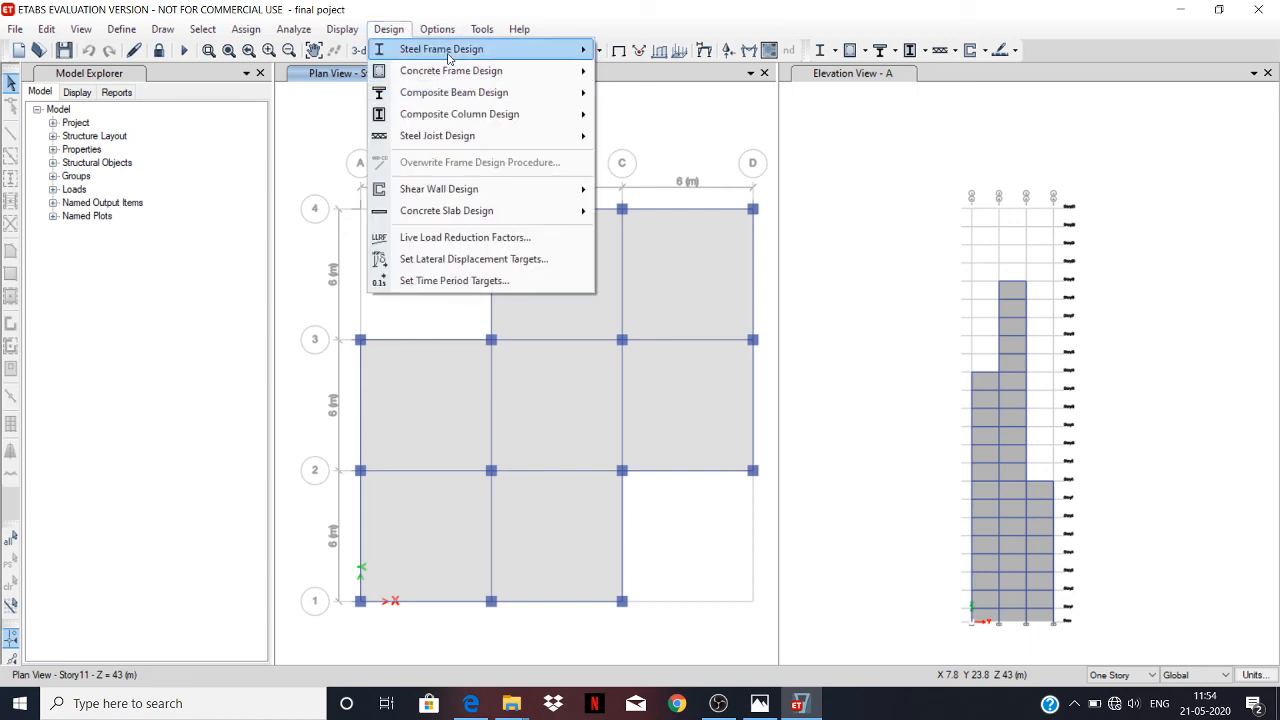
pyautogui.moveTo(448, 57)
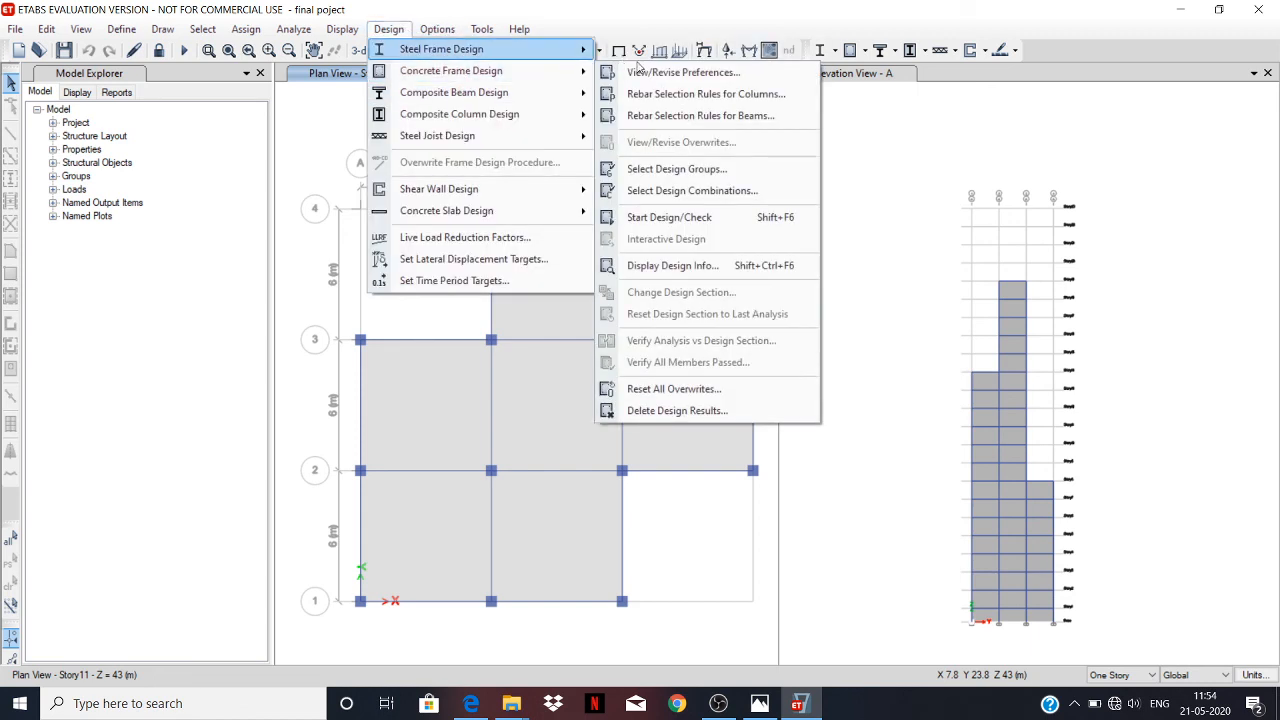
pyautogui.click(674, 74)
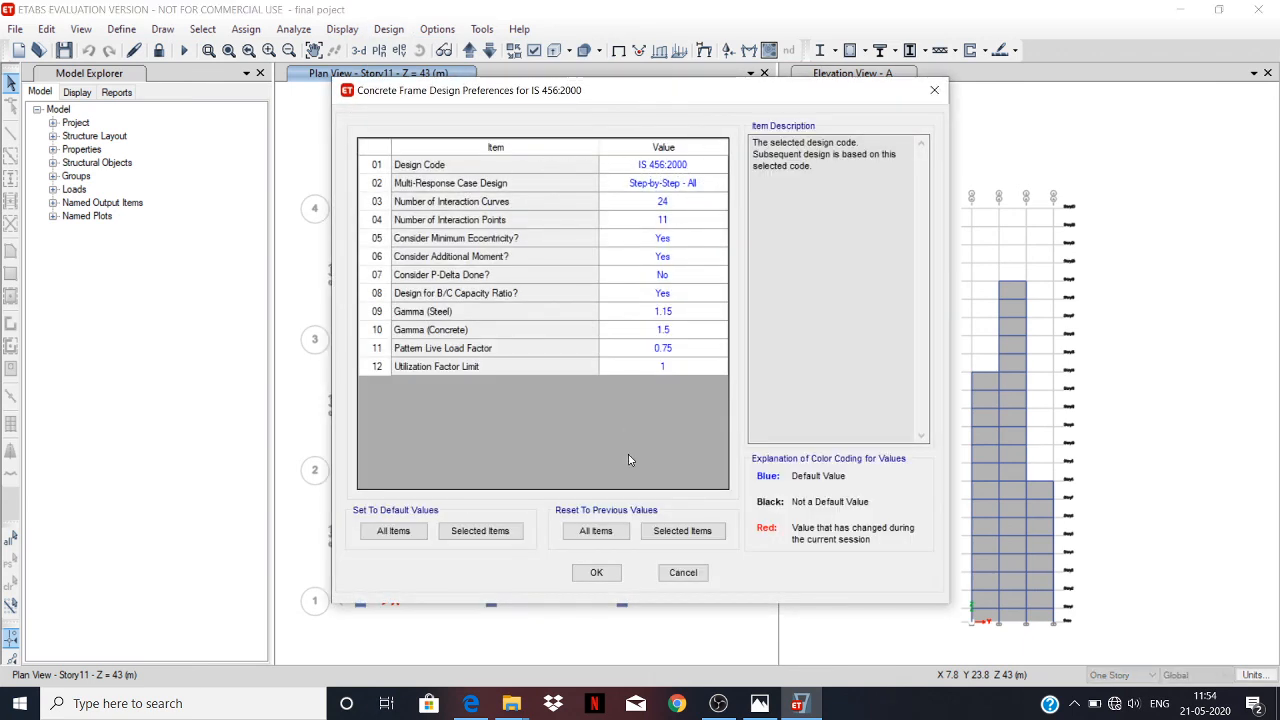
pyautogui.click(596, 573)
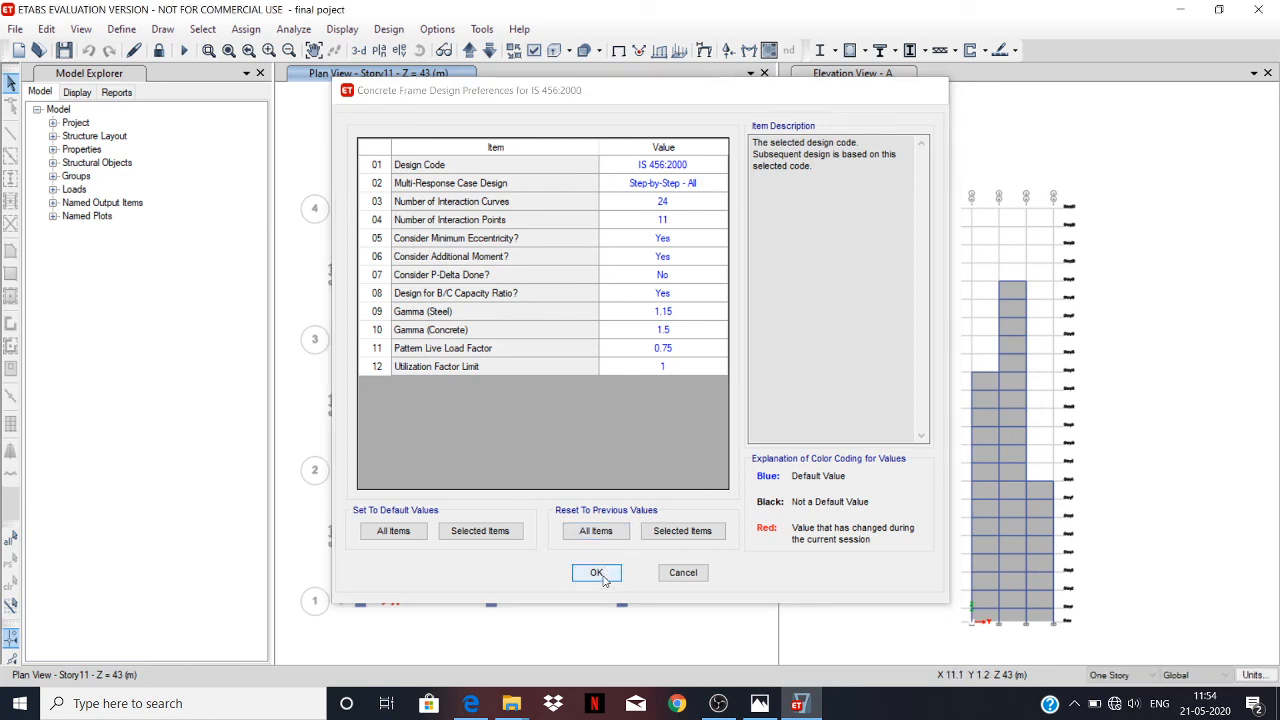
# Run the concrete frame design check on the building model.
pyautogui.click(389, 29)
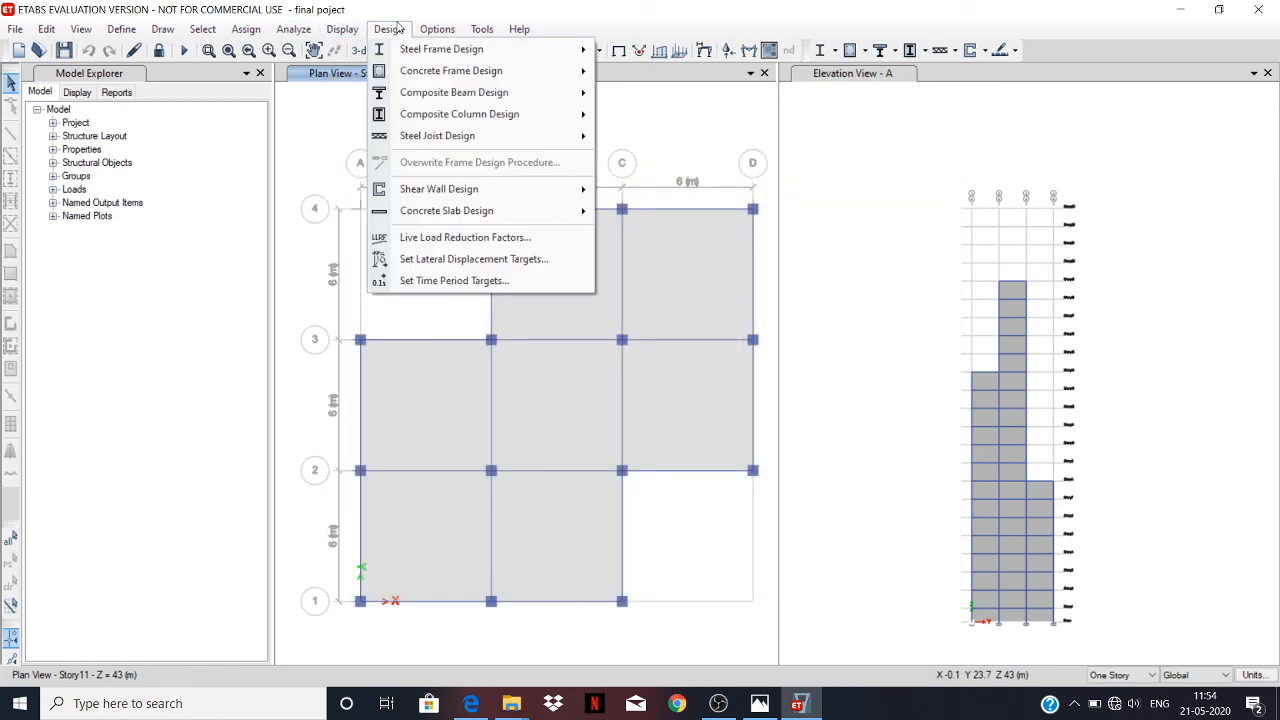
pyautogui.moveTo(460, 78)
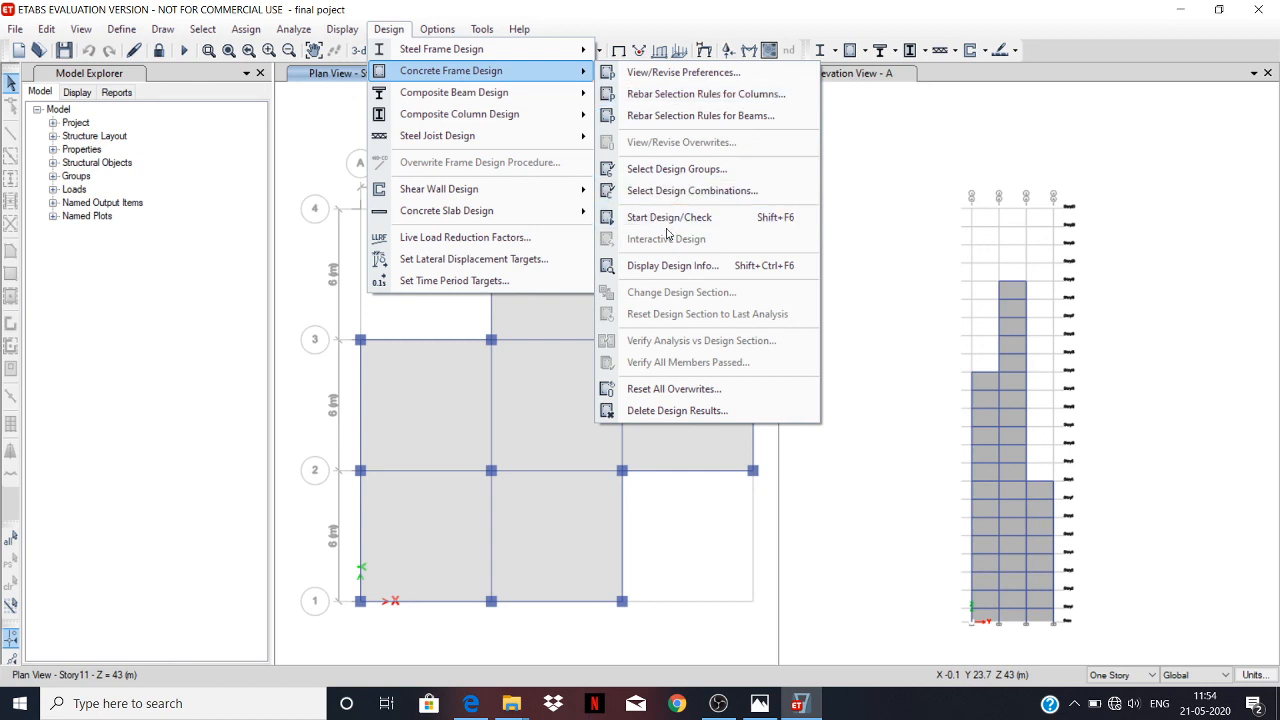
pyautogui.click(780, 219)
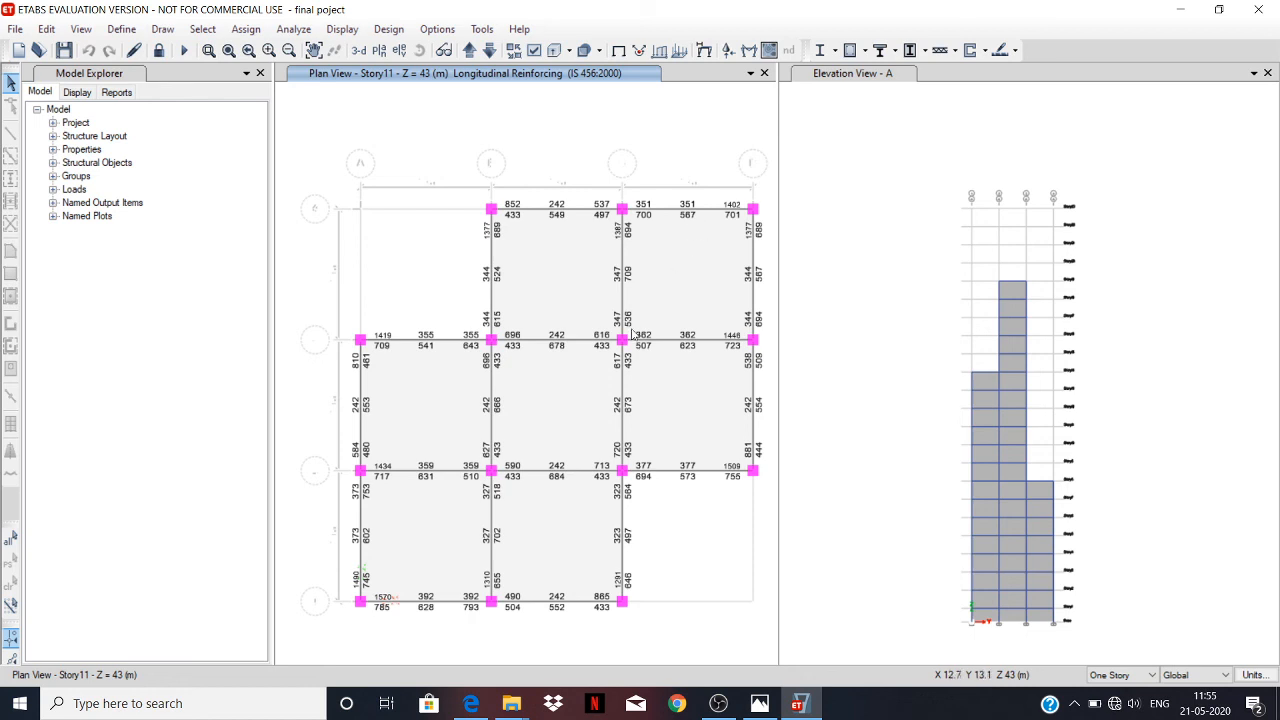
# Verify whether all concrete frame members pass the design check and dismiss the result notice.
pyautogui.click(400, 31)
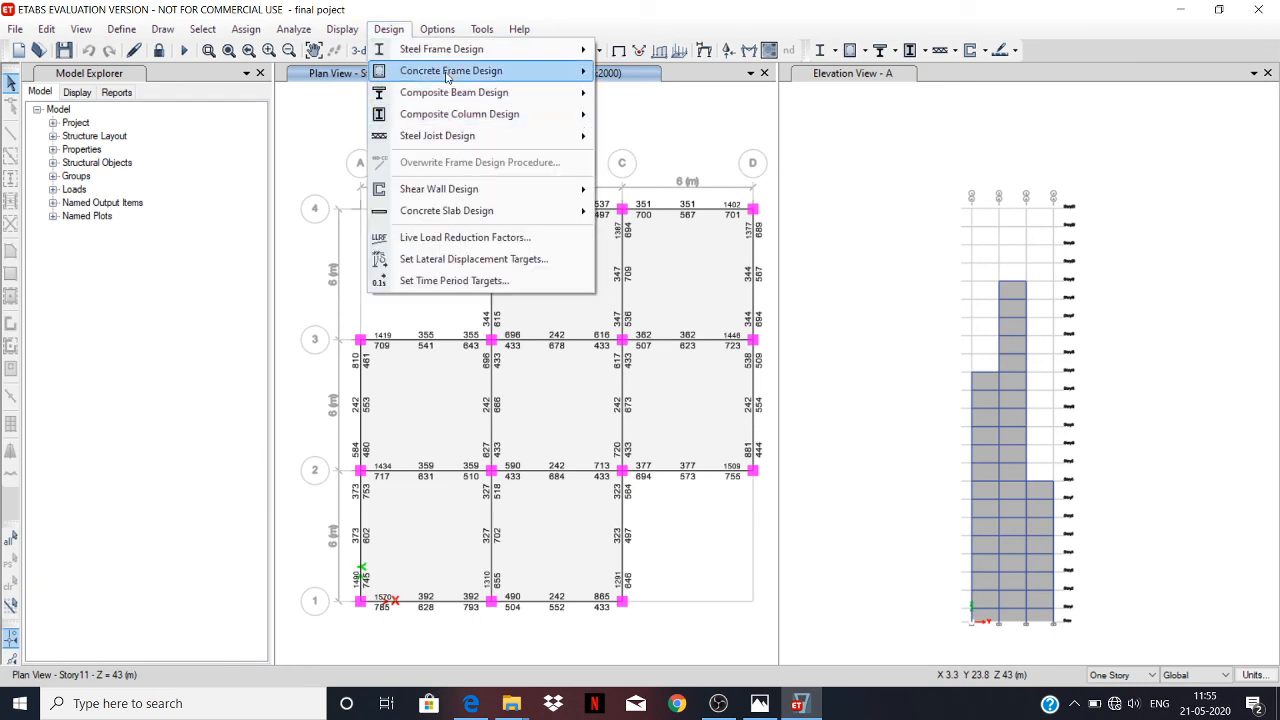
pyautogui.moveTo(447, 72)
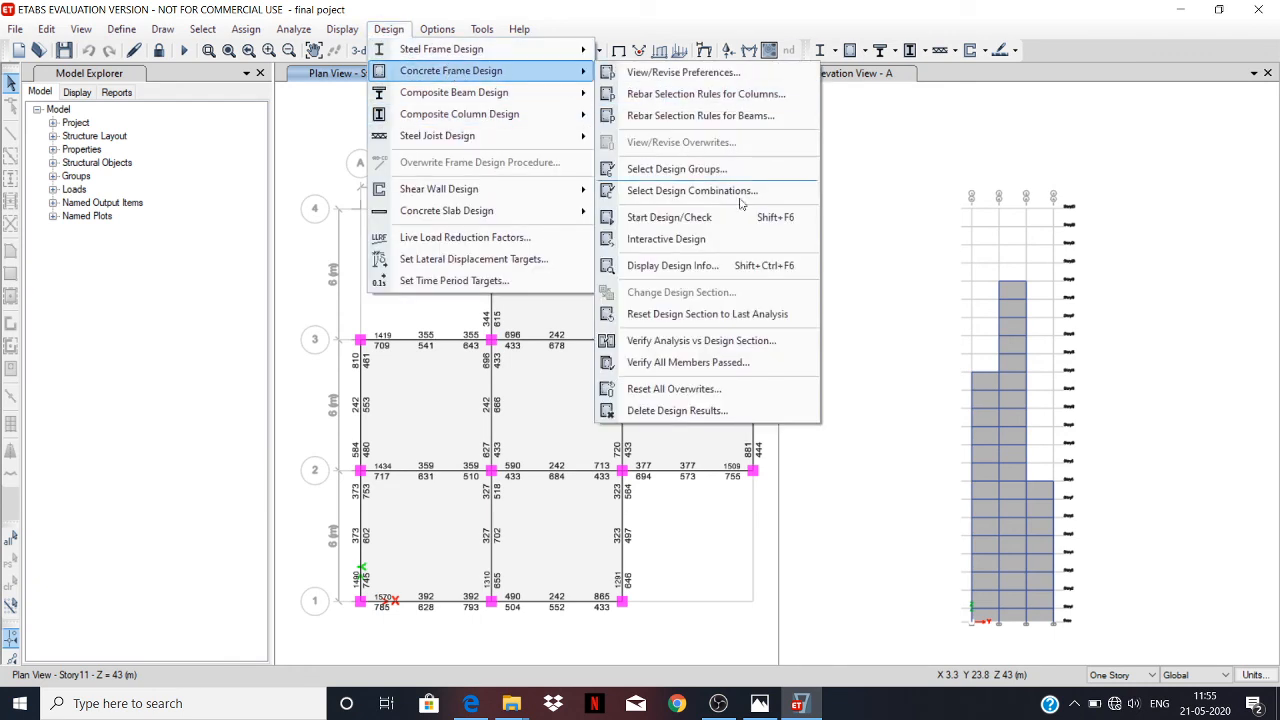
pyautogui.click(745, 364)
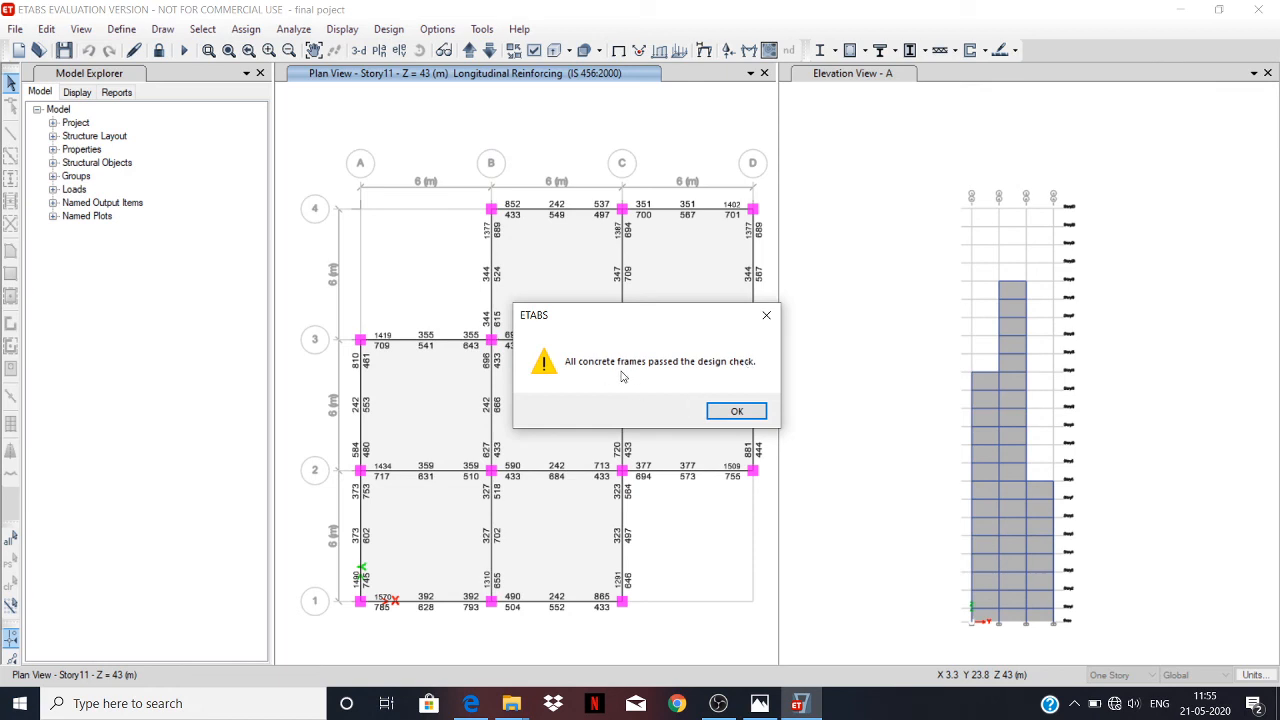
pyautogui.click(736, 411)
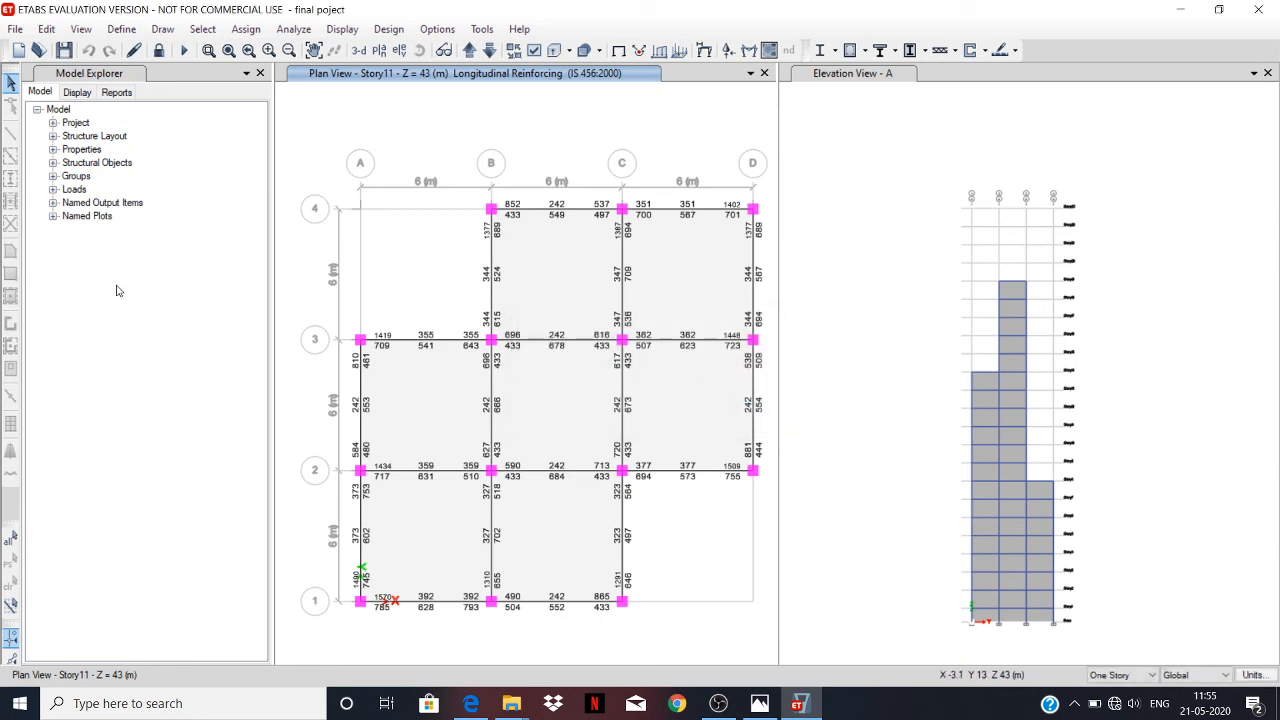
# Generate the full project report and browse its pages as far as the joint reactions tables.
pyautogui.click(116, 92)
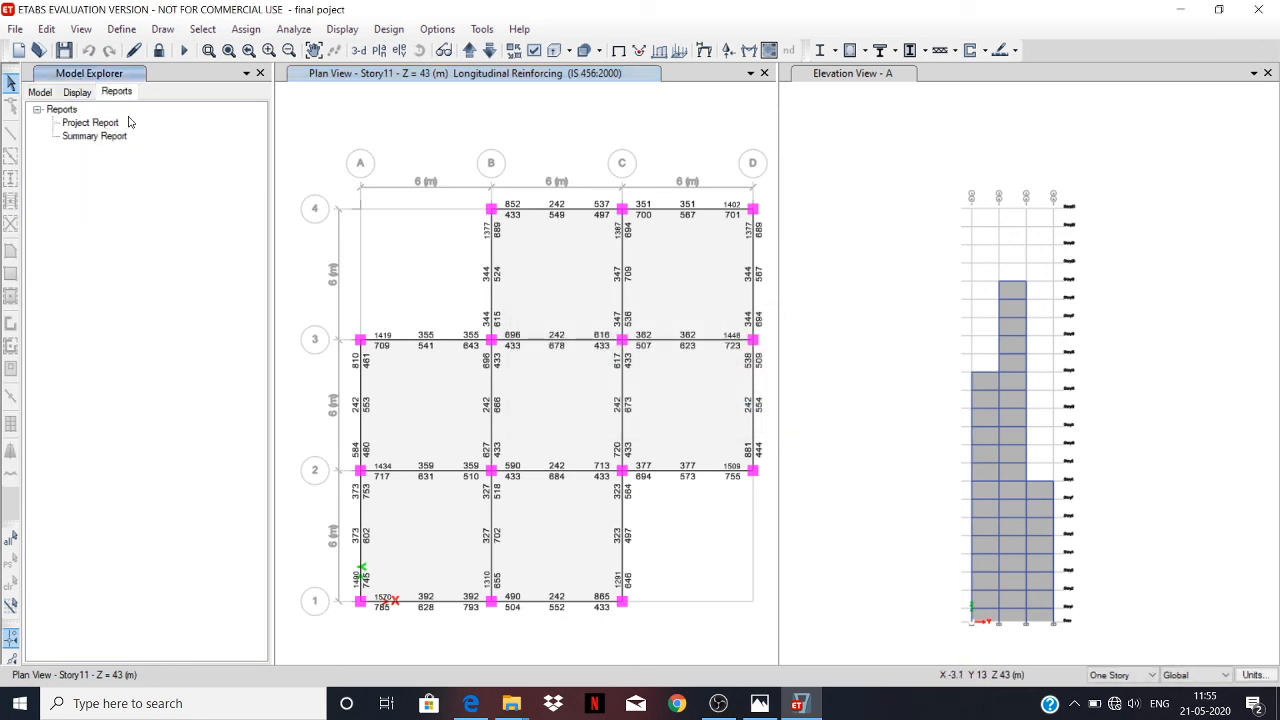
pyautogui.click(87, 124)
pyautogui.click(93, 137)
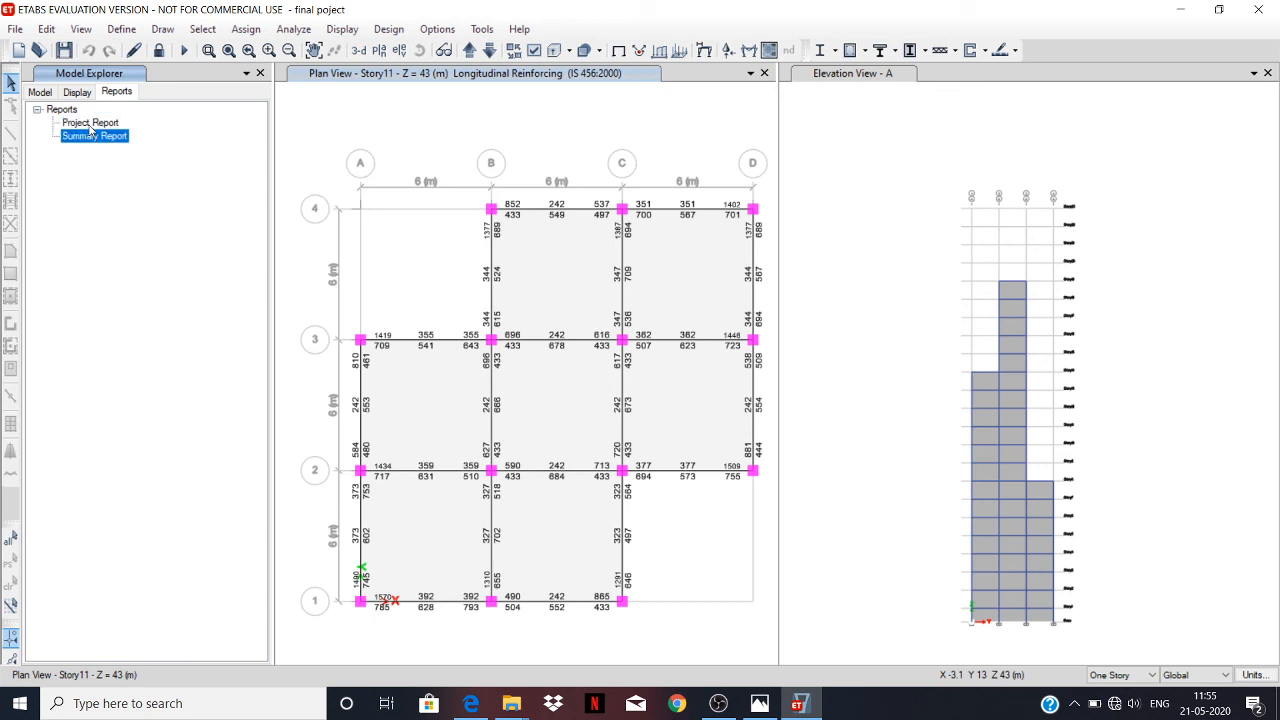
pyautogui.click(90, 124)
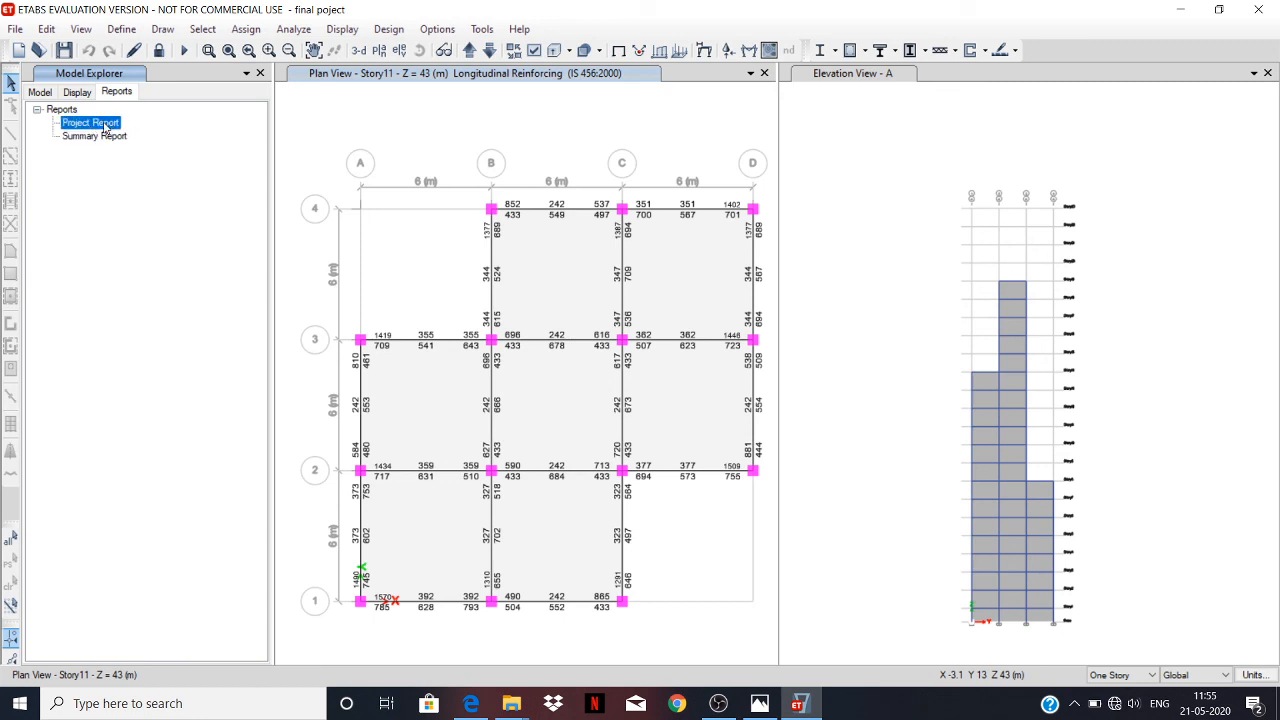
pyautogui.doubleClick(104, 125)
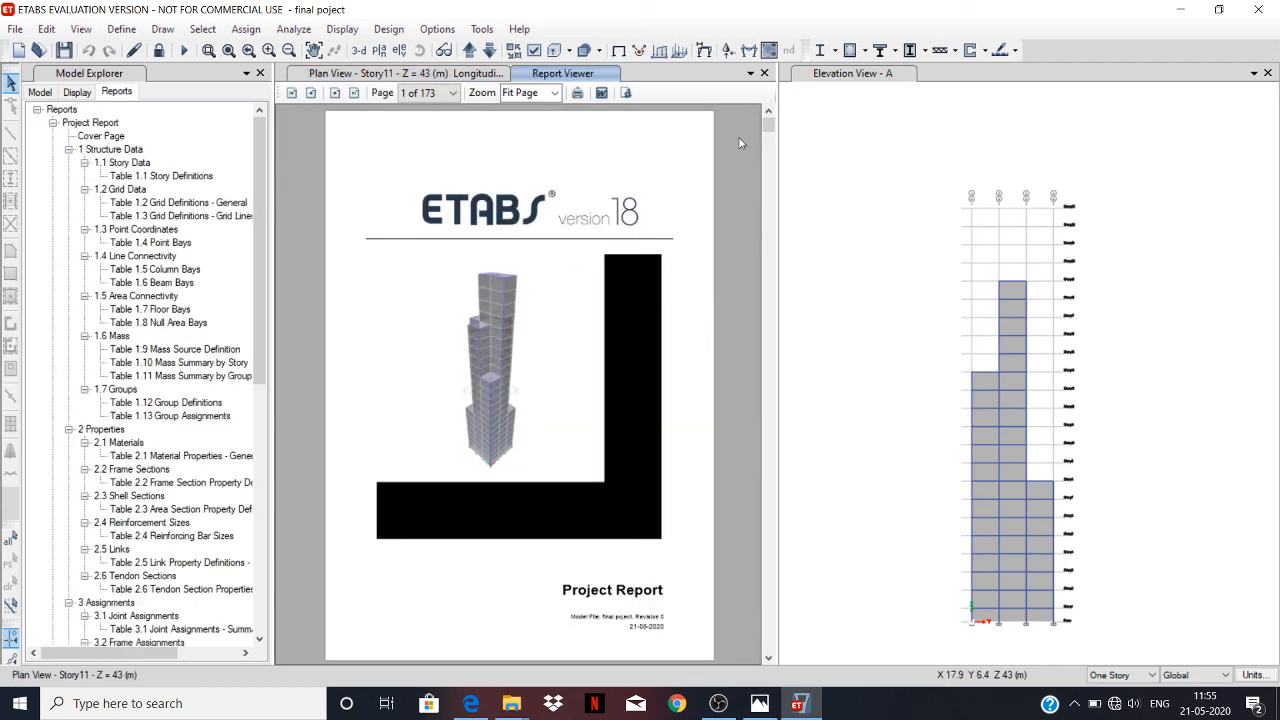
pyautogui.moveTo(769, 124); pyautogui.dragTo(770, 597)
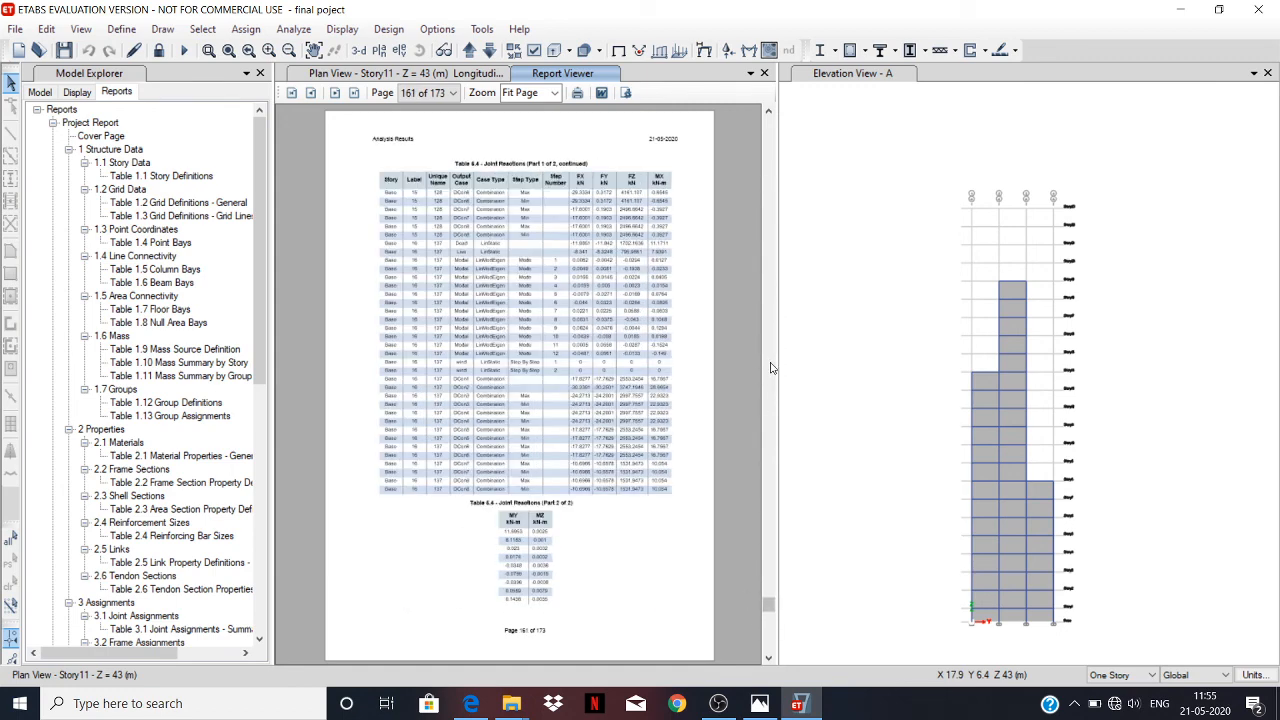
pyautogui.click(771, 256)
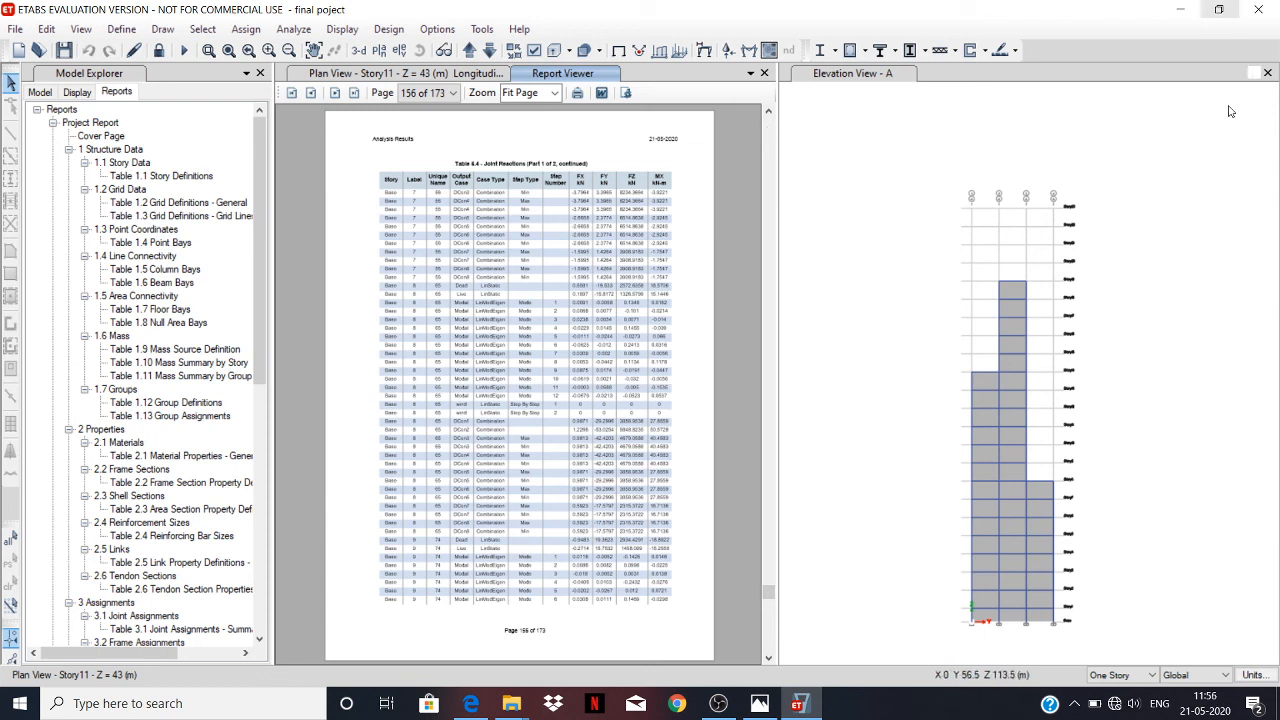
pyautogui.click(718, 704)
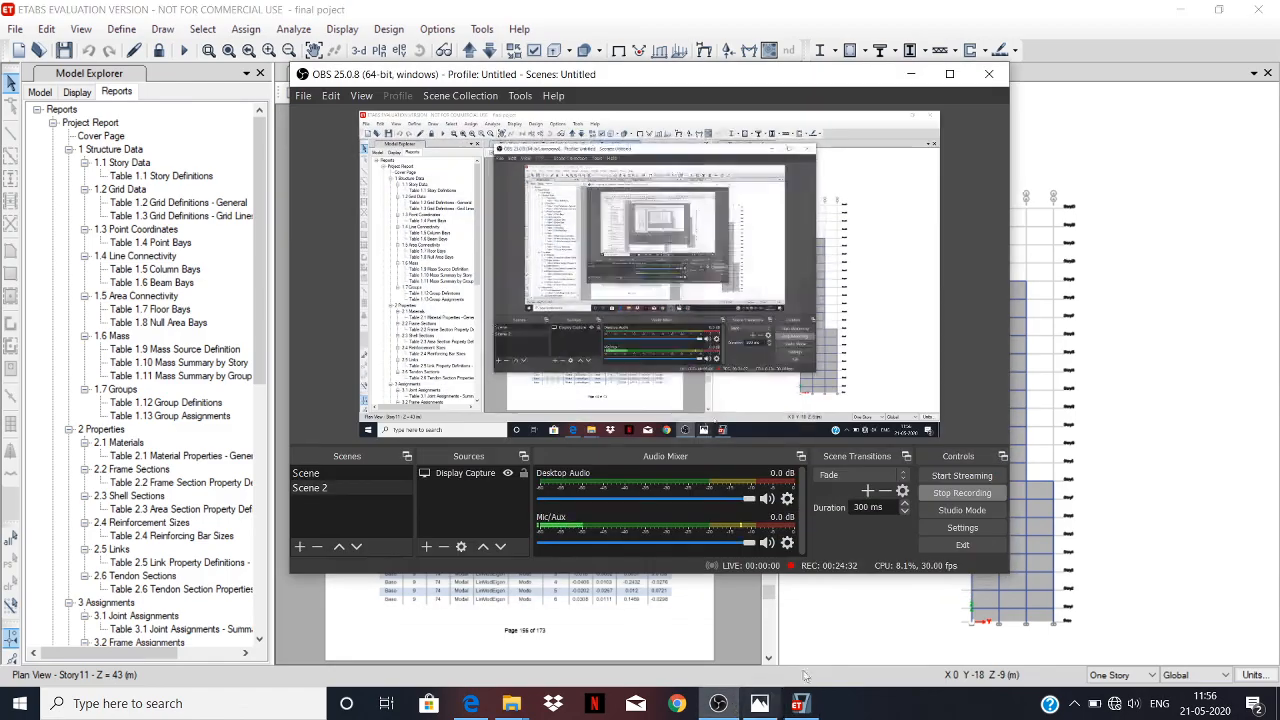